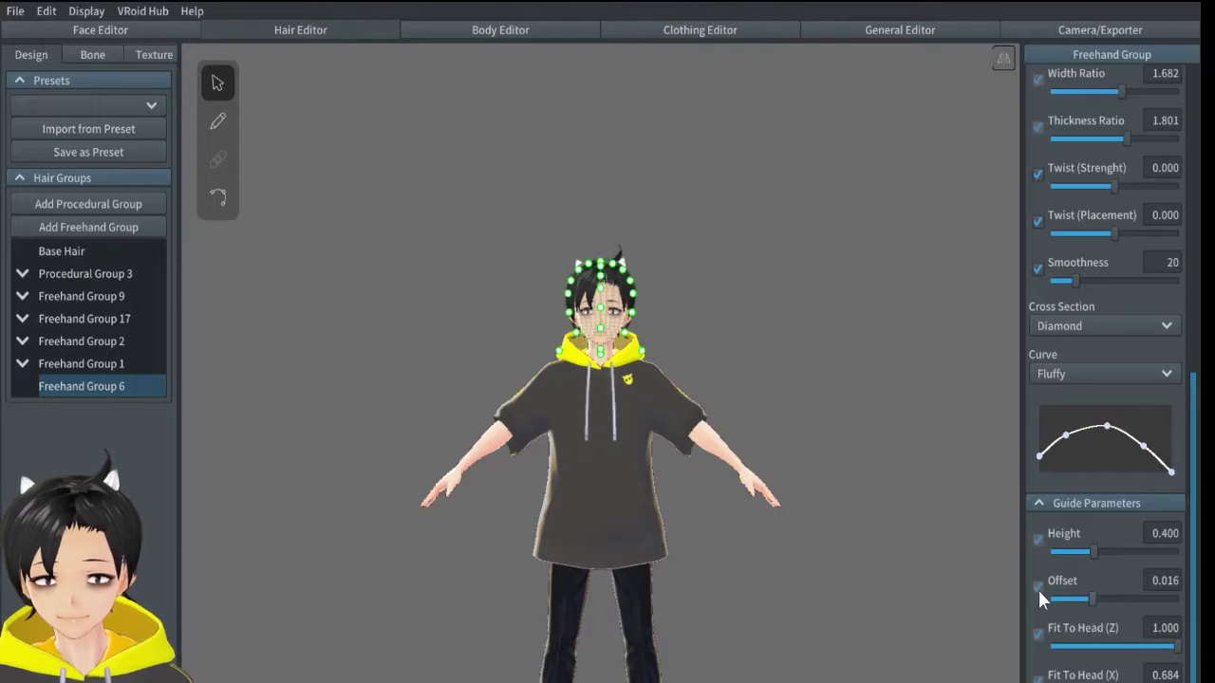
- Increase the guide offset of Freehand Group 6 to 0.026
{"action": "right_click_drag", "start_coordinate": [726, 352], "coordinate": [771, 277]}
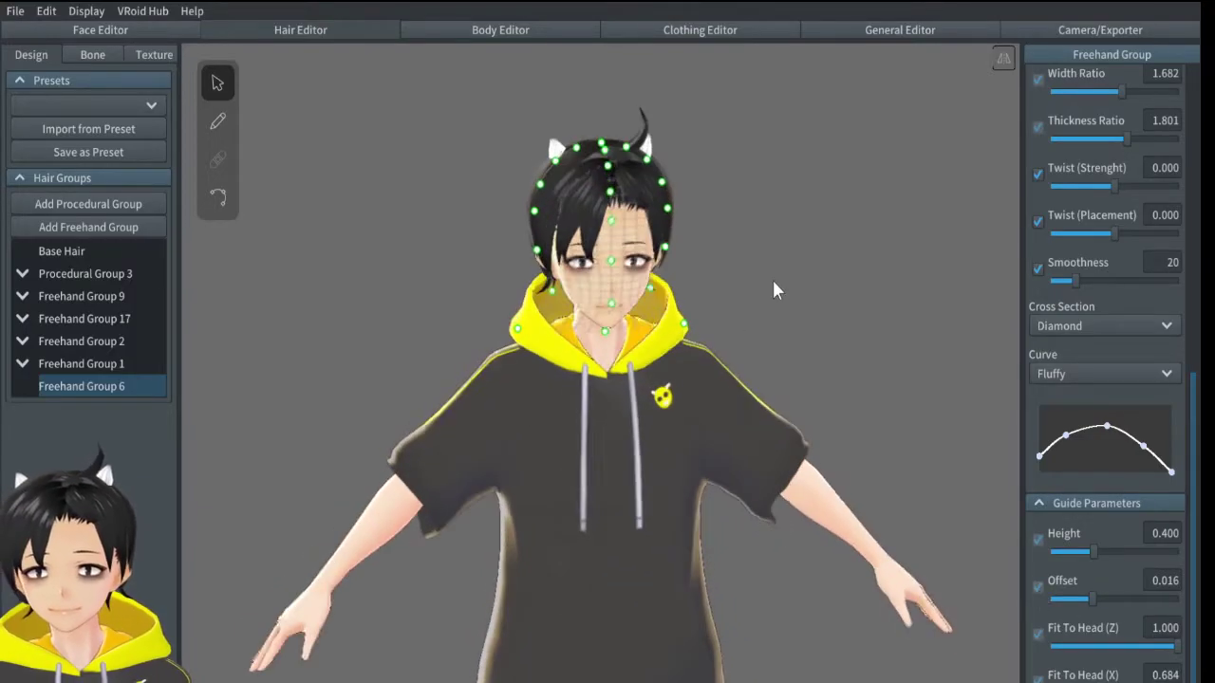
{"action": "left_click_drag", "start_coordinate": [1093, 597], "coordinate": [1107, 598]}
{"action": "right_click_drag", "start_coordinate": [854, 334], "coordinate": [818, 363]}
{"action": "left_click_drag", "start_coordinate": [1105, 605], "coordinate": [1118, 600]}
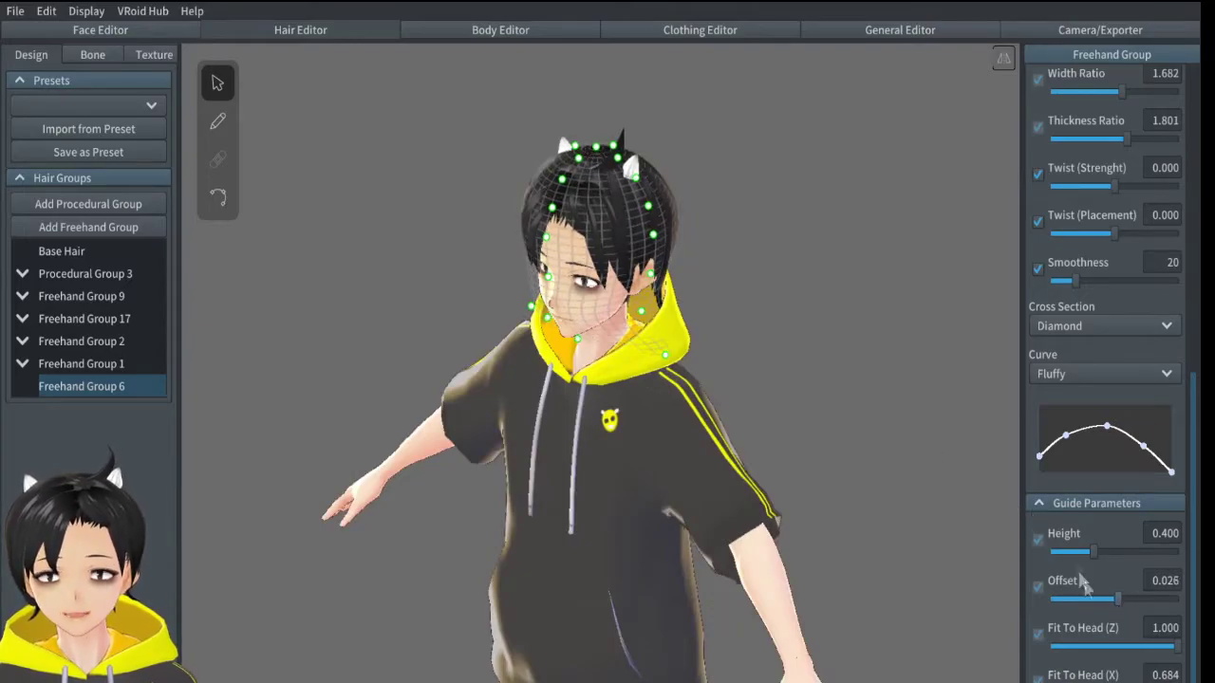
- Brush a short curved hair strand onto the upper side of the head in Freehand Group 6
{"action": "scroll", "coordinate": [1195, 431], "scroll_direction": "up", "scroll_amount": 1}
{"action": "left_click_drag", "start_coordinate": [1195, 433], "coordinate": [1195, 171]}
{"action": "left_click", "coordinate": [217, 121]}
{"action": "scroll", "coordinate": [1086, 408], "scroll_direction": "down", "scroll_amount": 5}
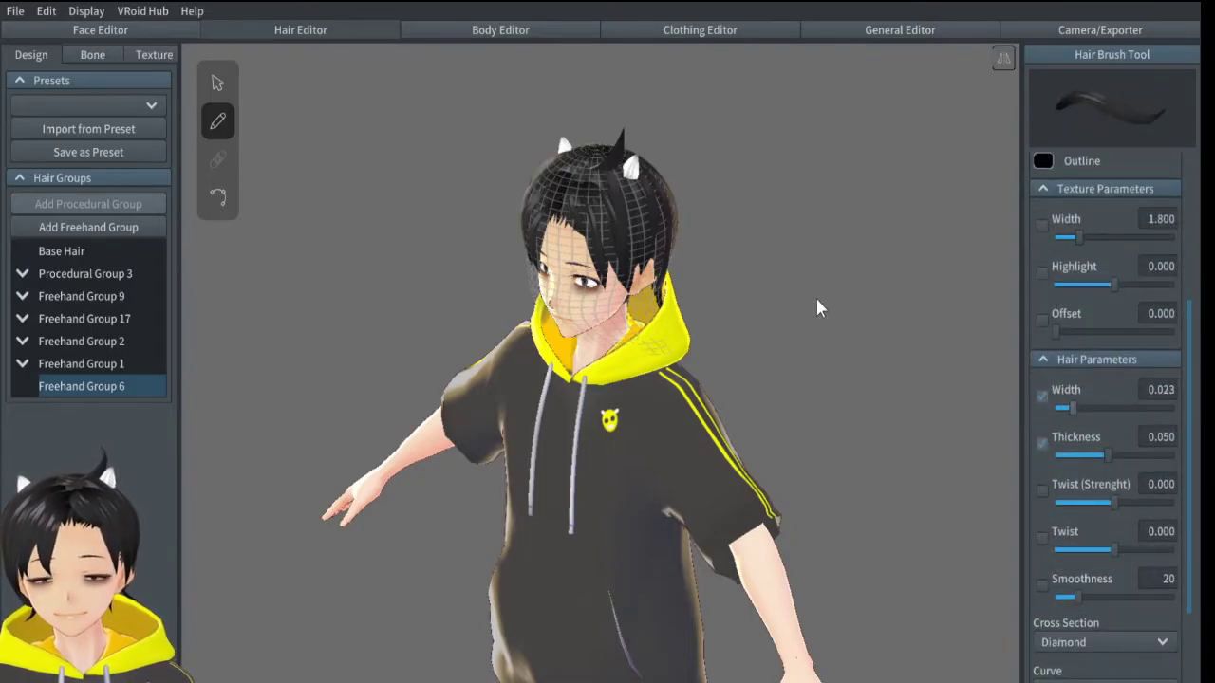
{"action": "scroll", "coordinate": [815, 295], "scroll_direction": "up", "scroll_amount": 3}
{"action": "right_click_drag", "start_coordinate": [545, 390], "coordinate": [573, 297]}
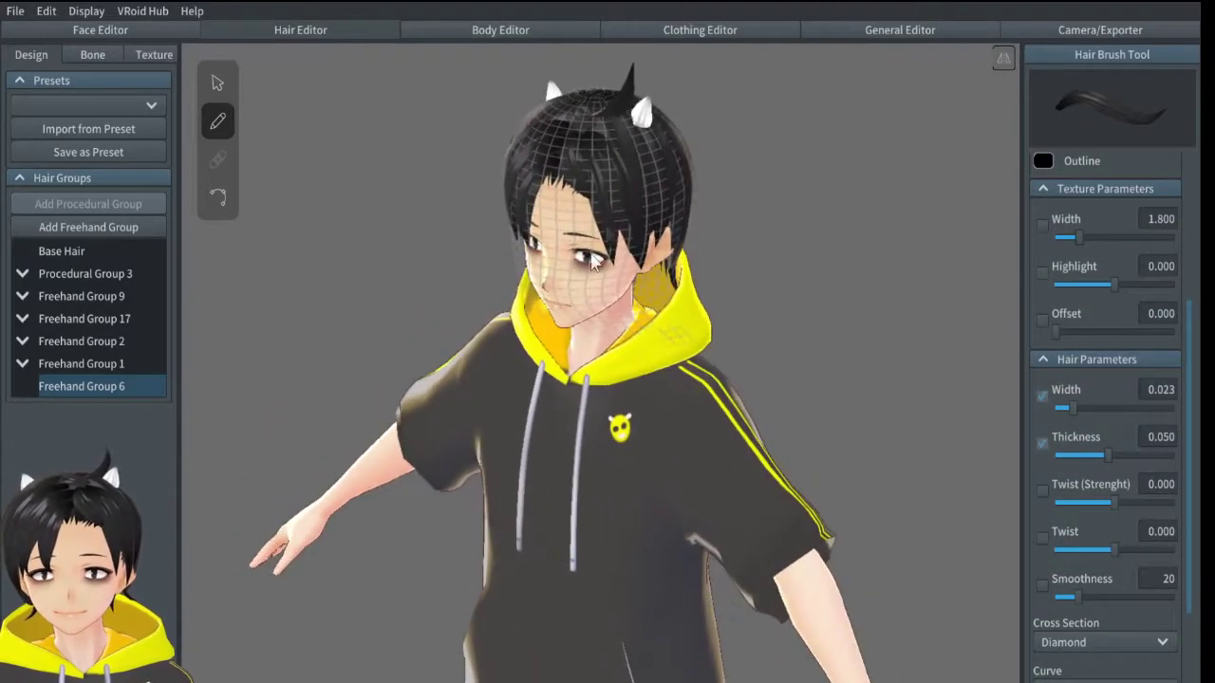
{"action": "left_click_drag", "start_coordinate": [658, 143], "coordinate": [662, 190]}
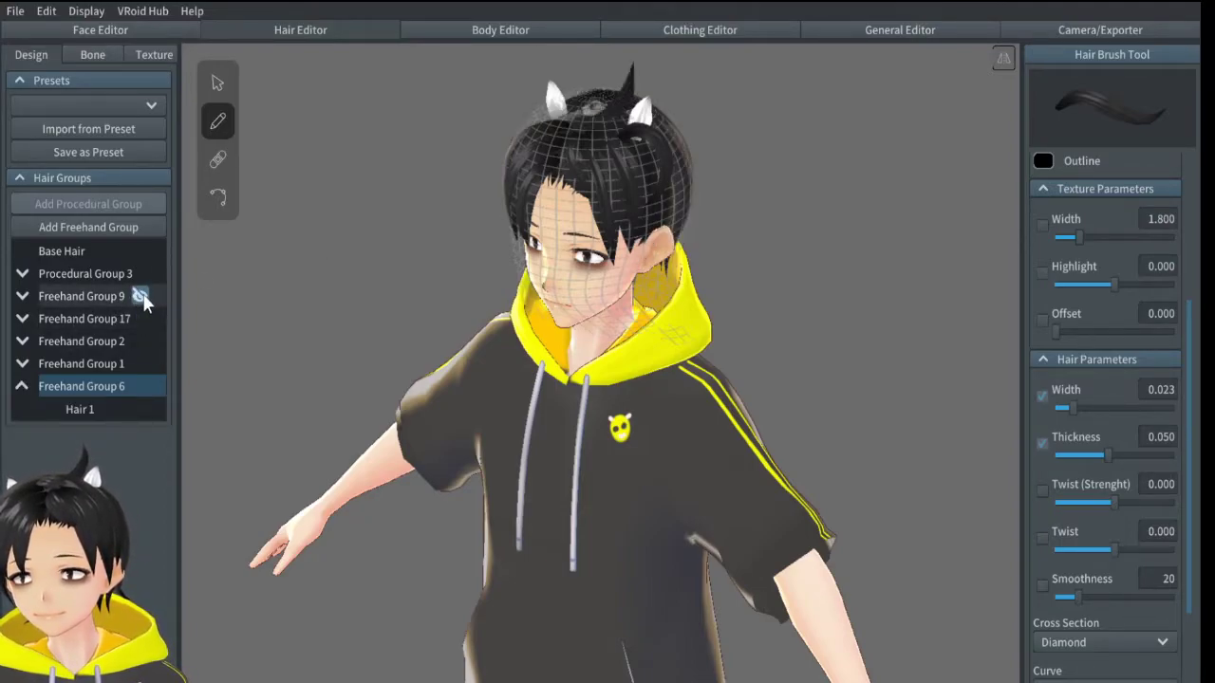
- Hide the white cat ears in Freehand Group 2 and select the new Hair 1 strand for editing
{"action": "left_click", "coordinate": [139, 341]}
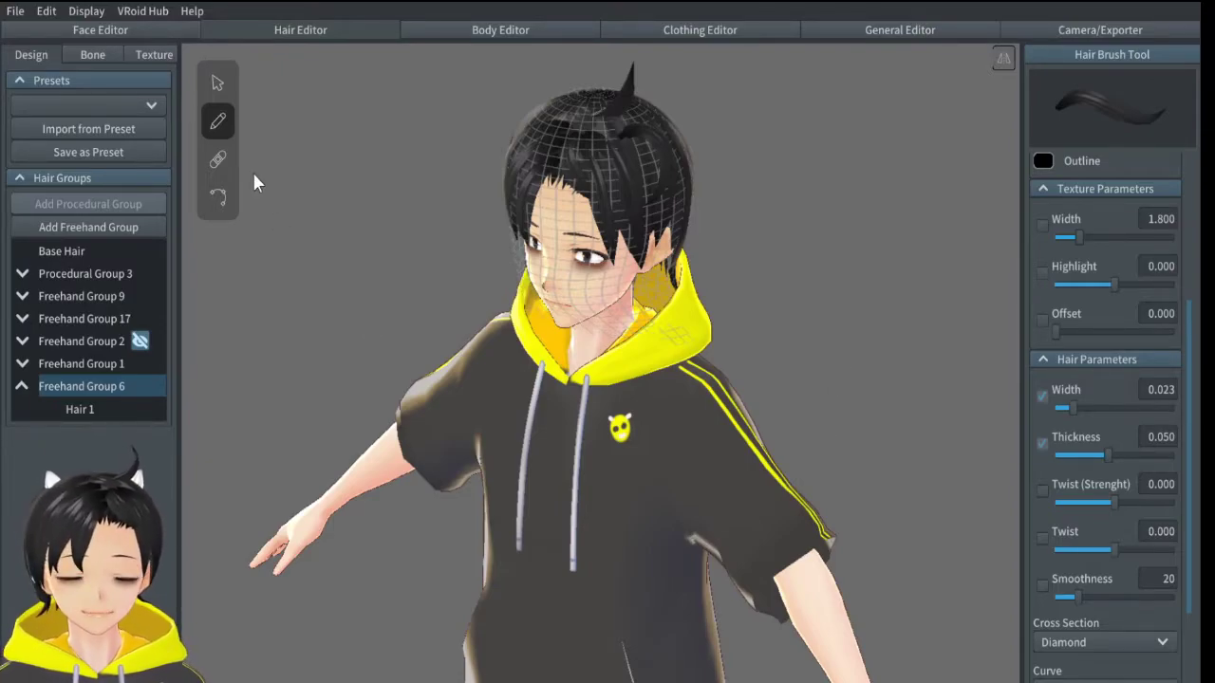
{"action": "type", "text": "0.3"}
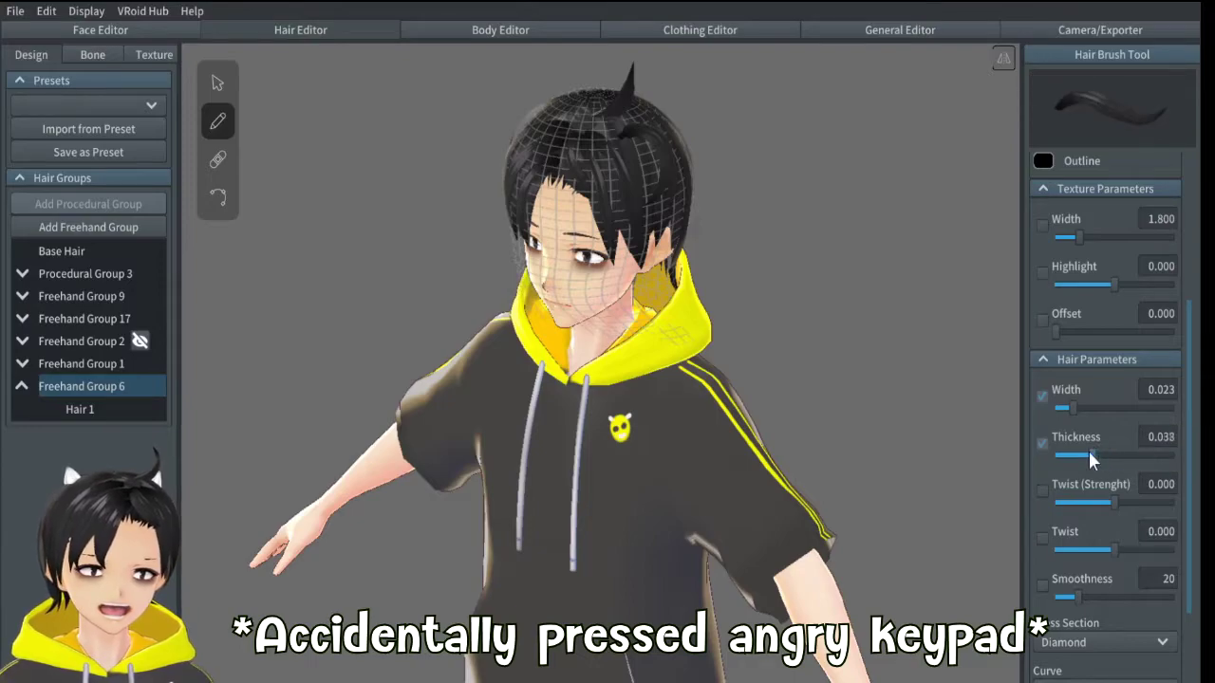
{"action": "left_click", "coordinate": [218, 85]}
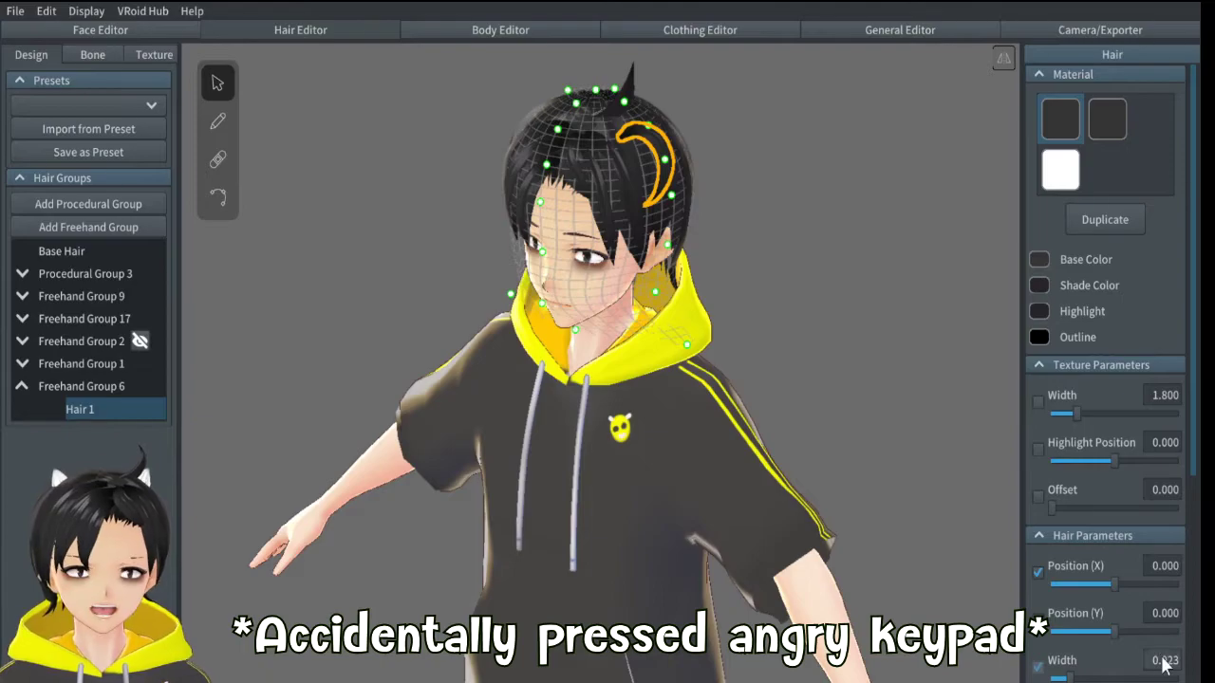
- Try several widths on the Hair 1 strand, ending at 0.075
{"action": "type", "text": "0.3"}
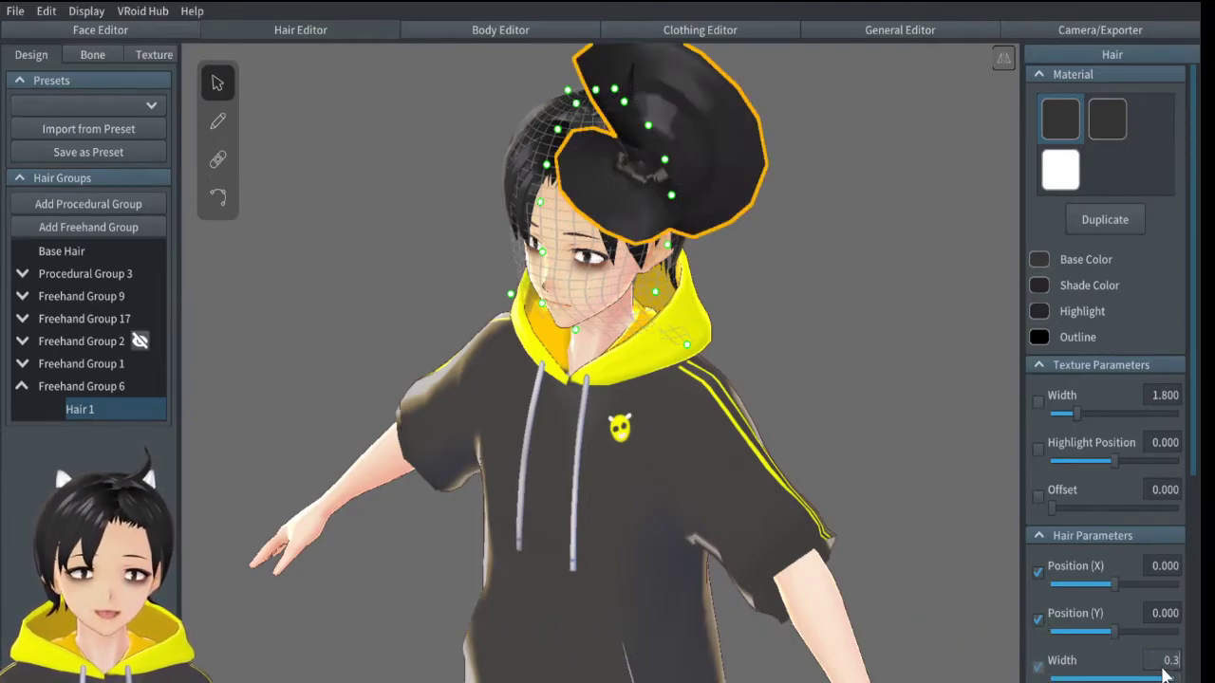
{"action": "key", "text": "BackSpace"}
{"action": "type", "text": "2"}
{"action": "key", "text": "BackSpace"}
{"action": "type", "text": "1"}
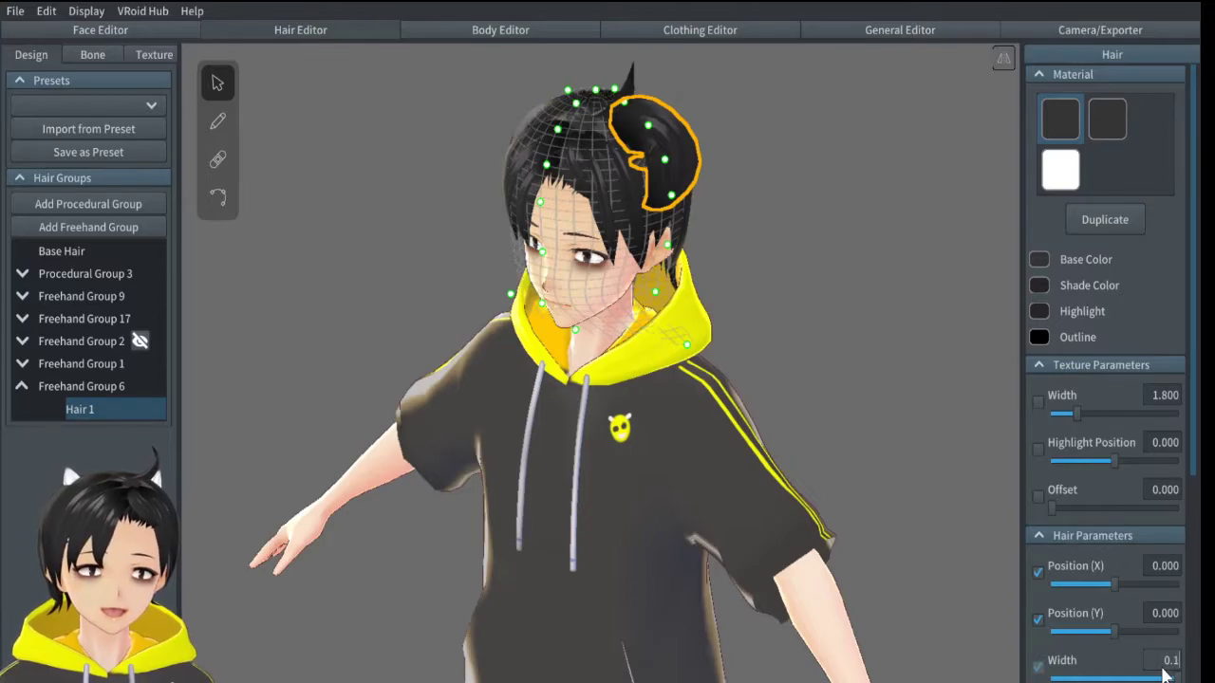
{"action": "key", "text": "BackSpace"}
{"action": "type", "text": "075"}
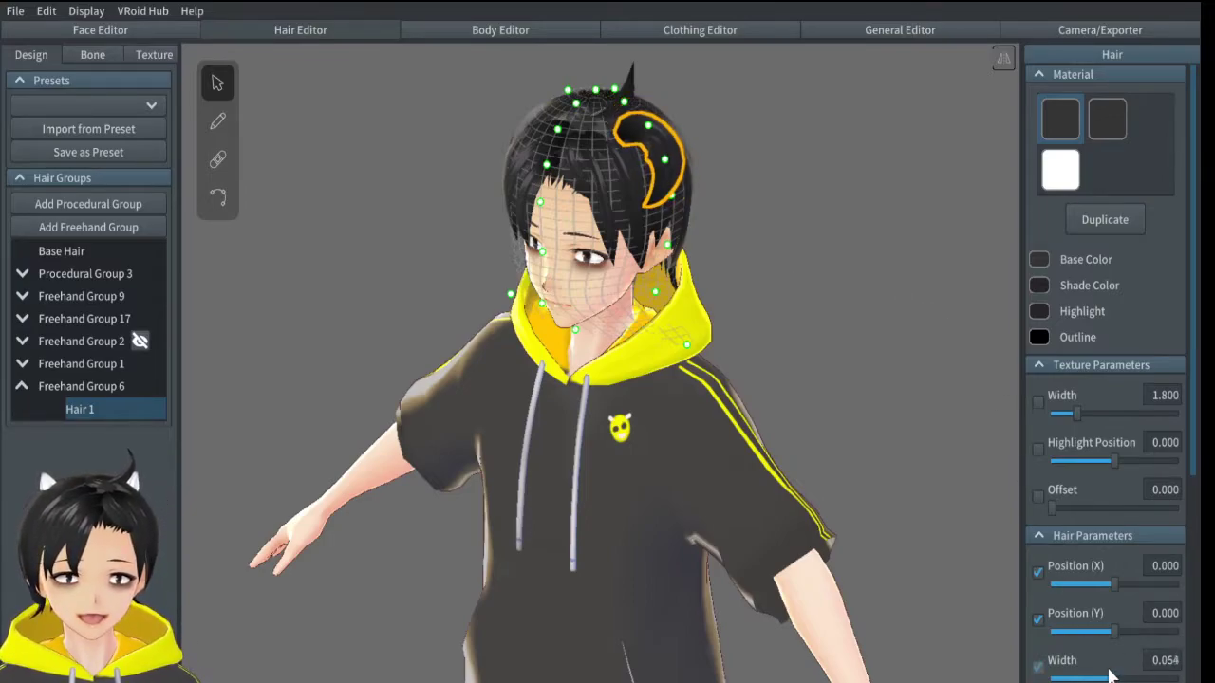
- Set the Hair 1 strand's thickness to 0.300 and its width to 0.039
{"action": "scroll", "coordinate": [1194, 254], "scroll_direction": "down", "scroll_amount": 3}
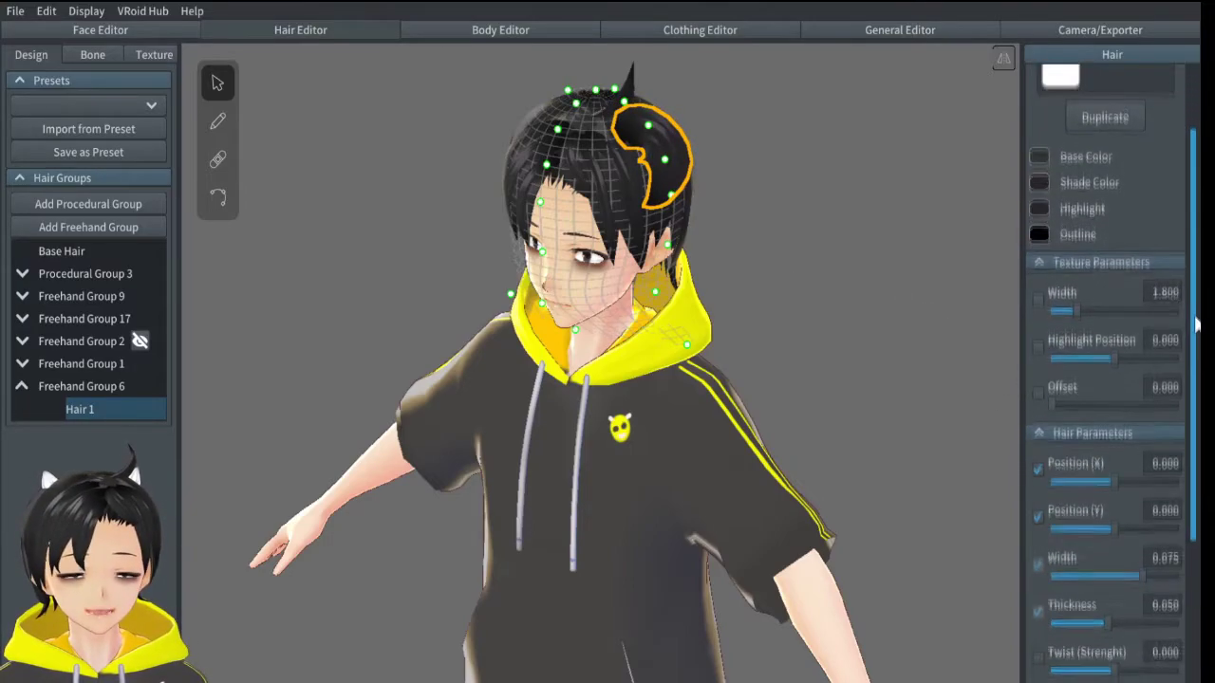
{"action": "type", "text": "0.3"}
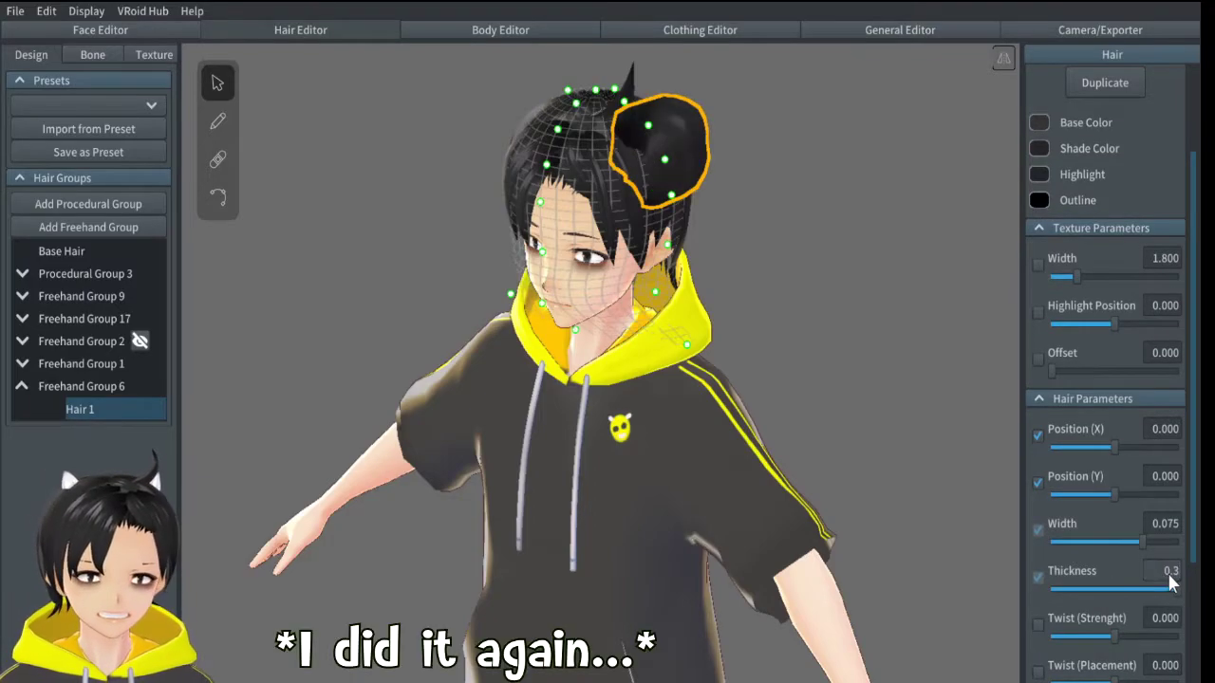
{"action": "mouse_move", "coordinate": [786, 257]}
{"action": "right_mouse_down"}
{"action": "mouse_move", "coordinate": [745, 261]}
{"action": "mouse_move", "coordinate": [797, 275]}
{"action": "right_mouse_up"}
{"action": "left_click_drag", "start_coordinate": [1140, 545], "coordinate": [1104, 543]}
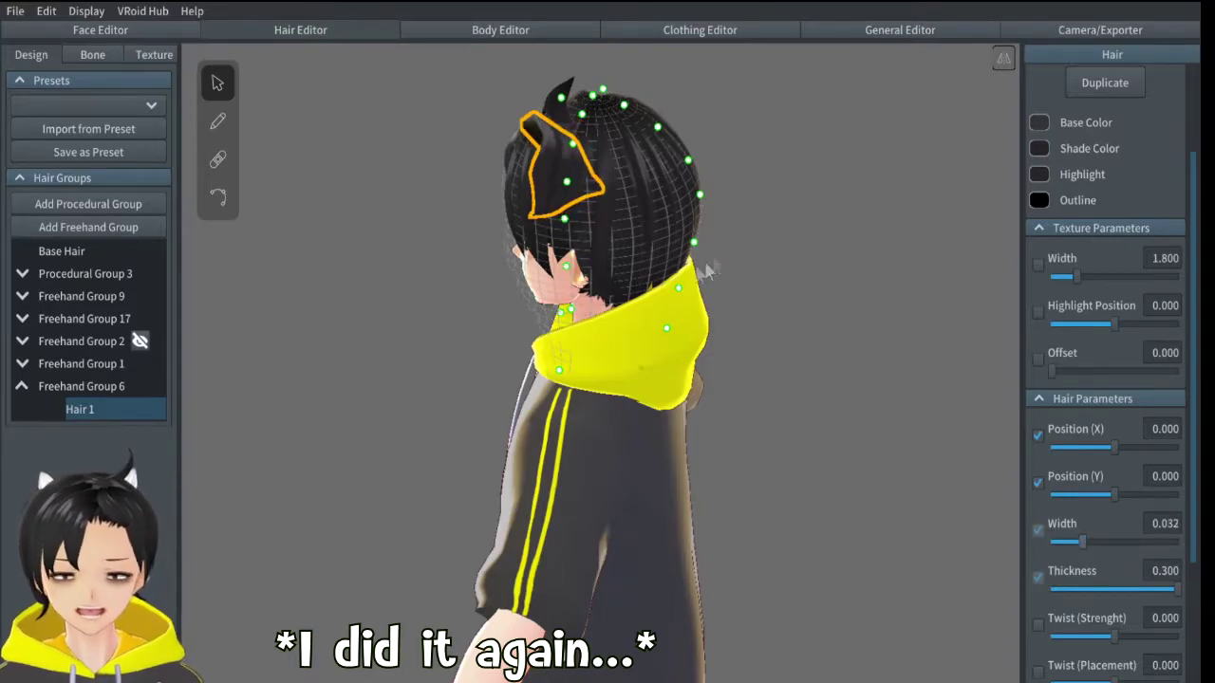
{"action": "right_click_drag", "start_coordinate": [779, 261], "coordinate": [914, 261]}
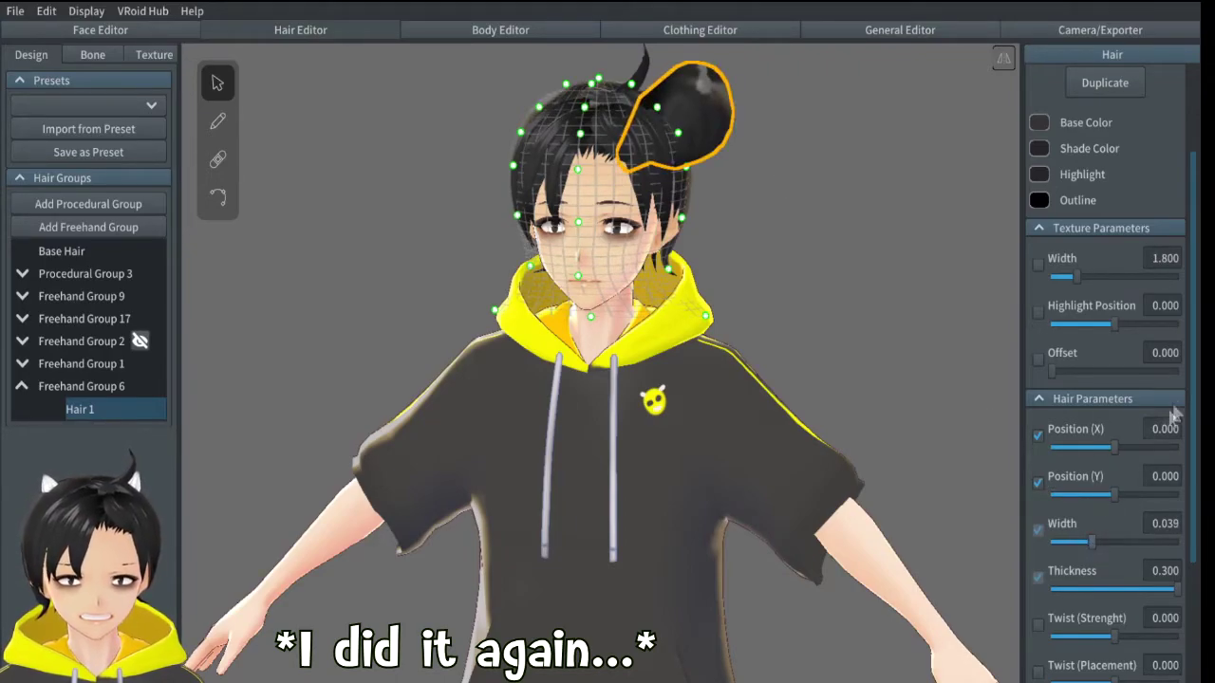
- Reshape the profile curve of Hair 1 by moving its curve points until the strand forms a rounded ear
{"action": "scroll", "coordinate": [1167, 569], "scroll_direction": "down", "scroll_amount": 5}
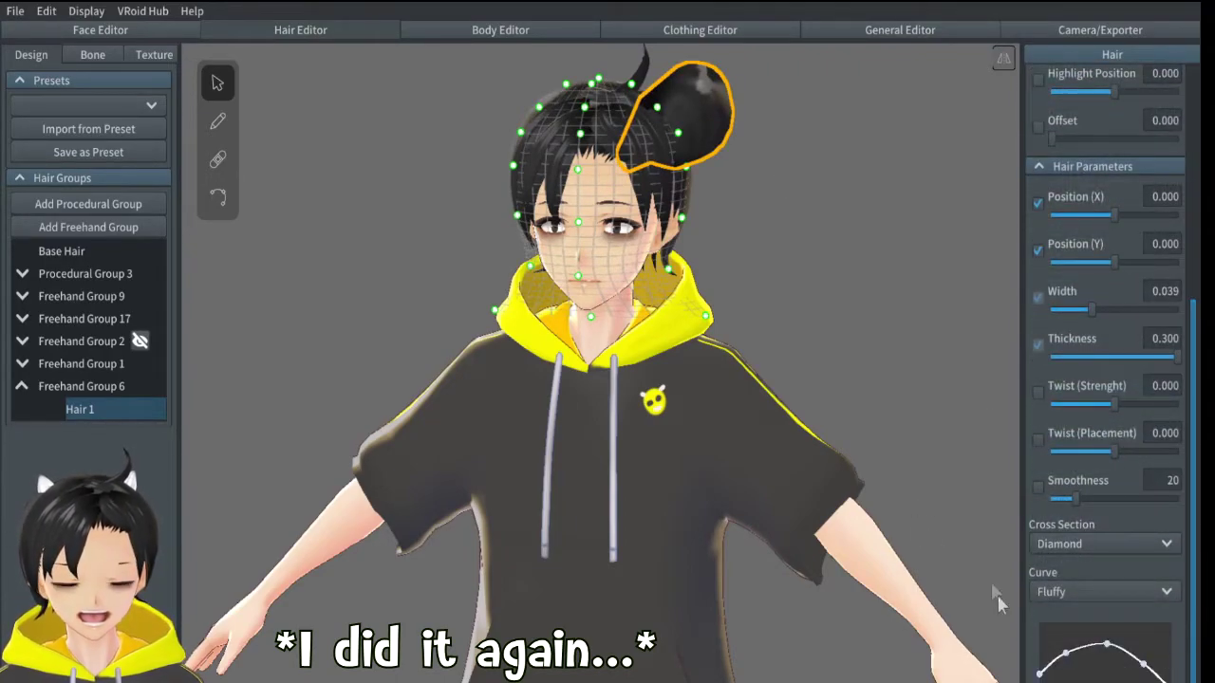
{"action": "left_click_drag", "start_coordinate": [1109, 649], "coordinate": [1069, 672]}
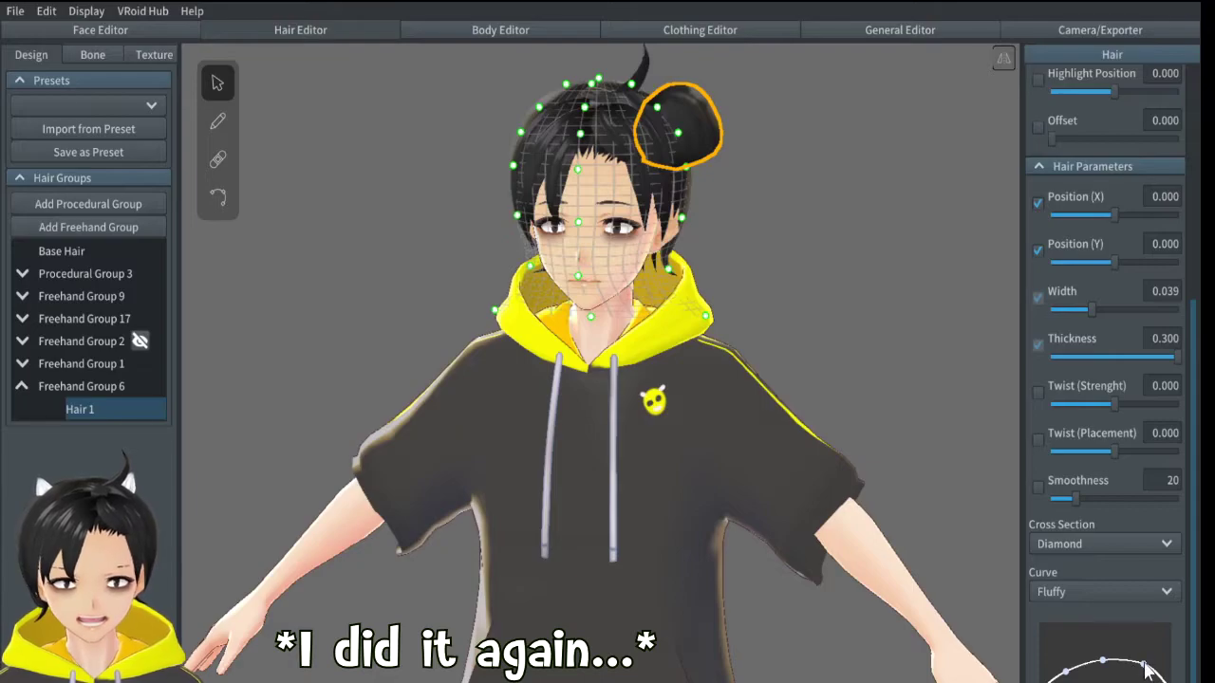
{"action": "left_click_drag", "start_coordinate": [1143, 671], "coordinate": [1138, 670]}
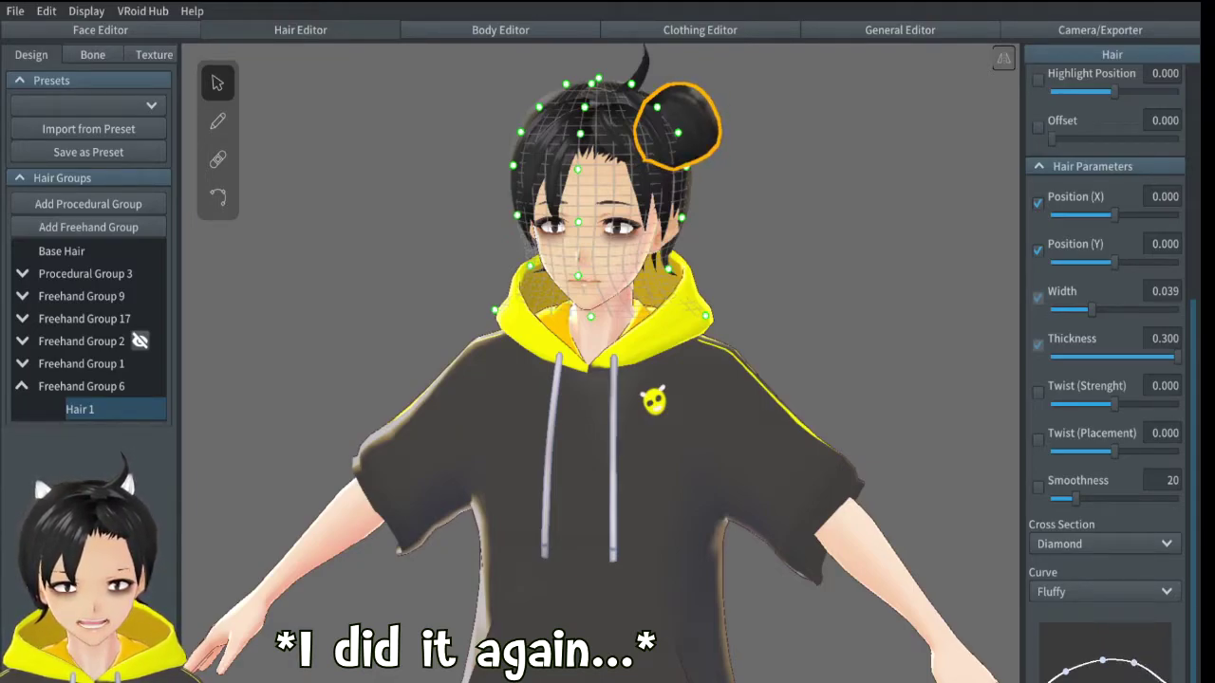
{"action": "left_click_drag", "start_coordinate": [1129, 674], "coordinate": [1135, 670]}
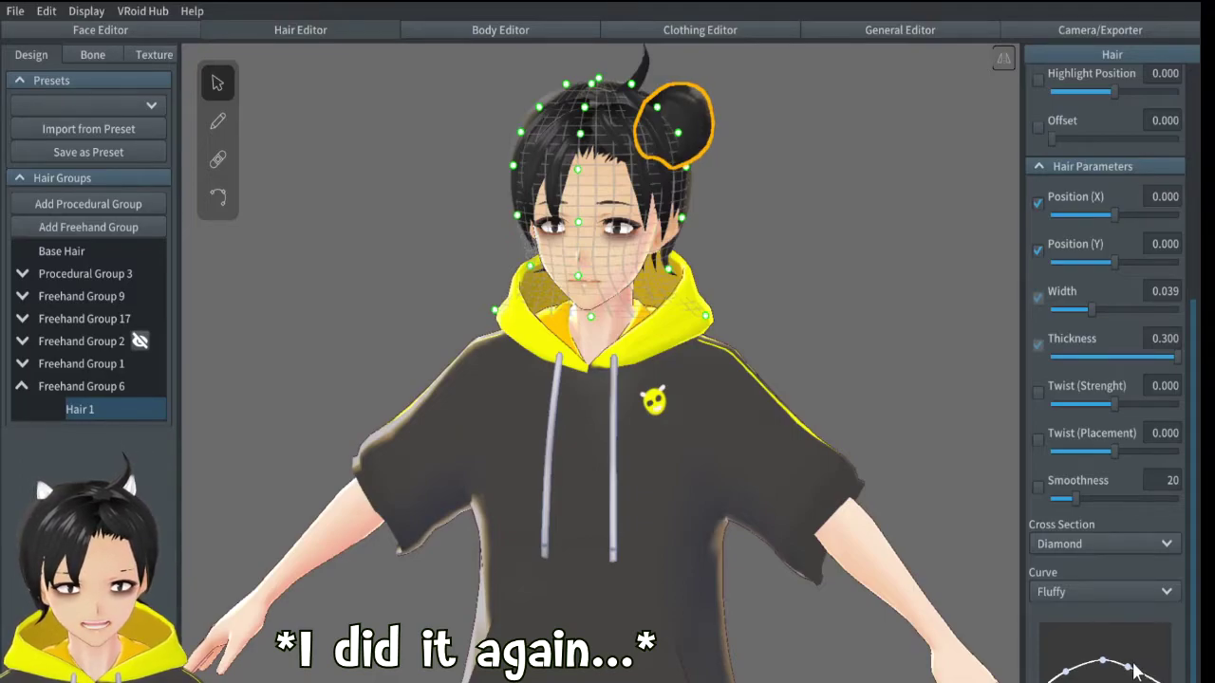
{"action": "mouse_move", "coordinate": [858, 243]}
{"action": "right_mouse_down"}
{"action": "mouse_move", "coordinate": [820, 270]}
{"action": "mouse_move", "coordinate": [787, 235]}
{"action": "mouse_move", "coordinate": [855, 250]}
{"action": "mouse_move", "coordinate": [858, 240]}
{"action": "right_mouse_up"}
- Try different Position (X) values on the Hair 1 ear, ending at -0.007
{"action": "scroll", "coordinate": [1108, 427], "scroll_direction": "up", "scroll_amount": 4}
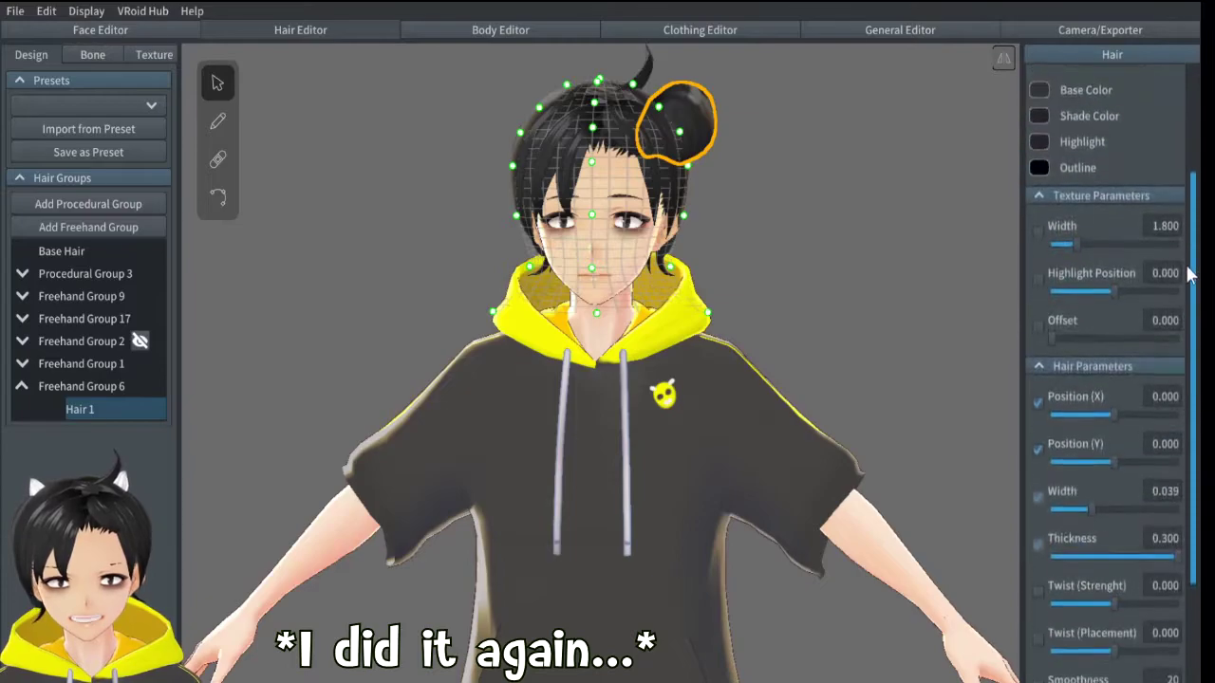
{"action": "left_click", "coordinate": [1107, 418]}
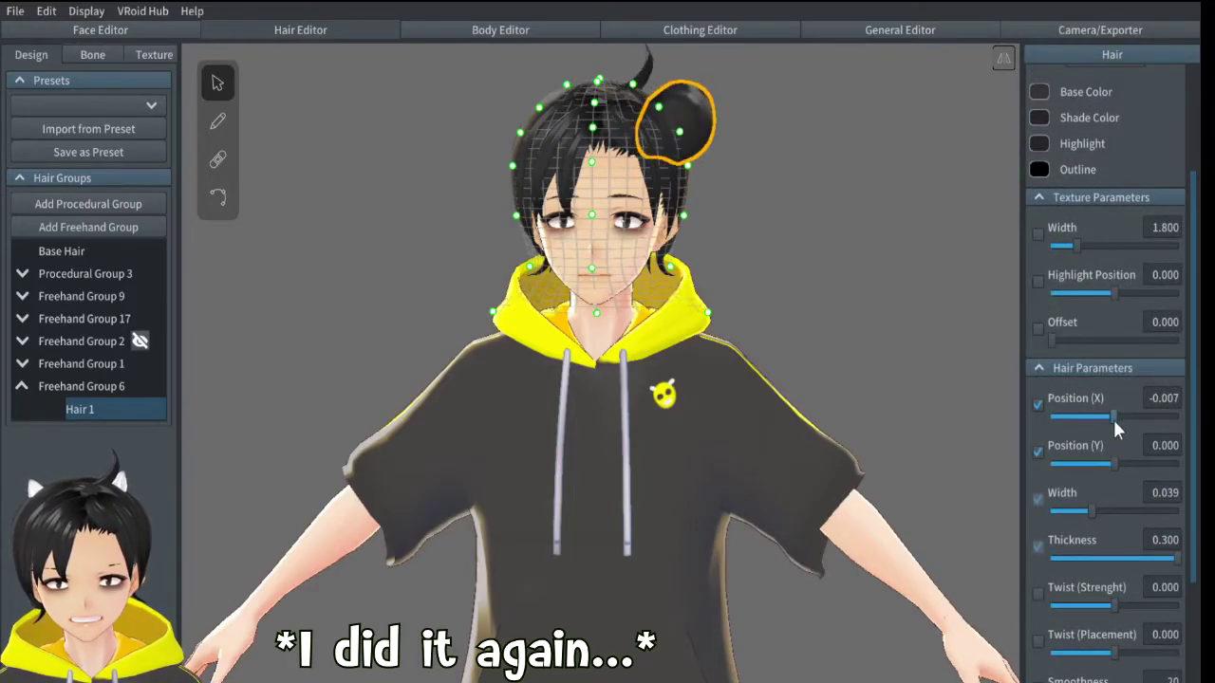
{"action": "left_click_drag", "start_coordinate": [1111, 421], "coordinate": [1110, 421]}
{"action": "right_click_drag", "start_coordinate": [803, 255], "coordinate": [852, 299]}
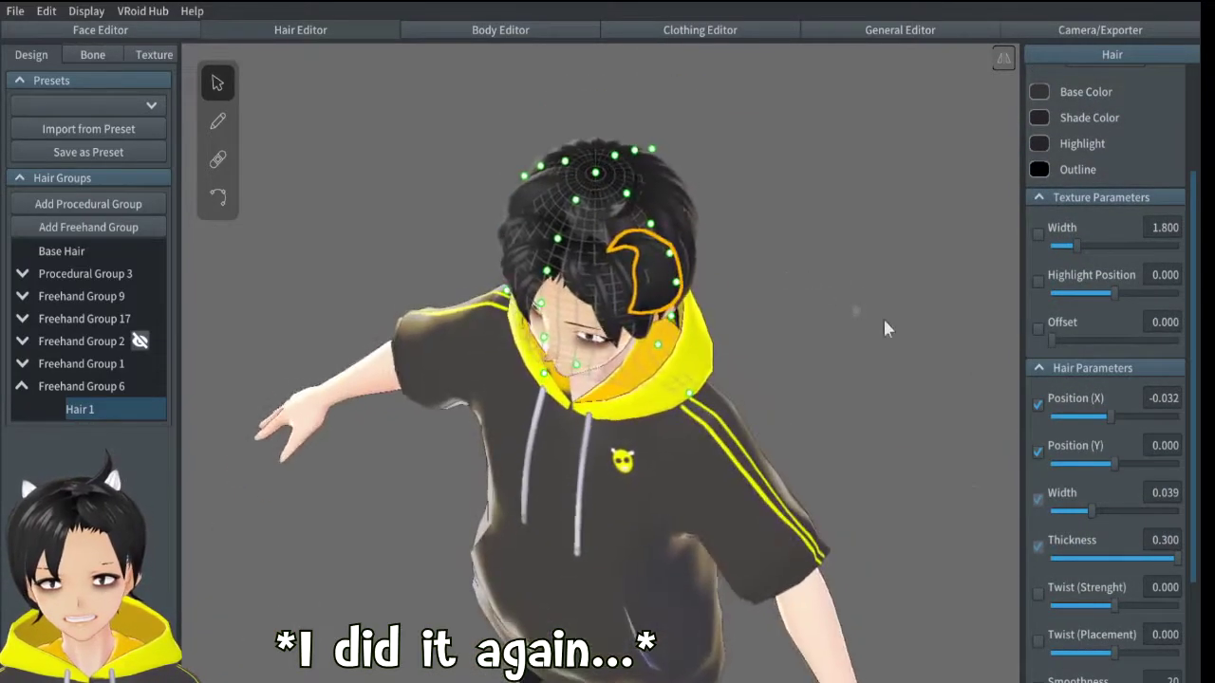
{"action": "left_click_drag", "start_coordinate": [1115, 425], "coordinate": [1122, 418]}
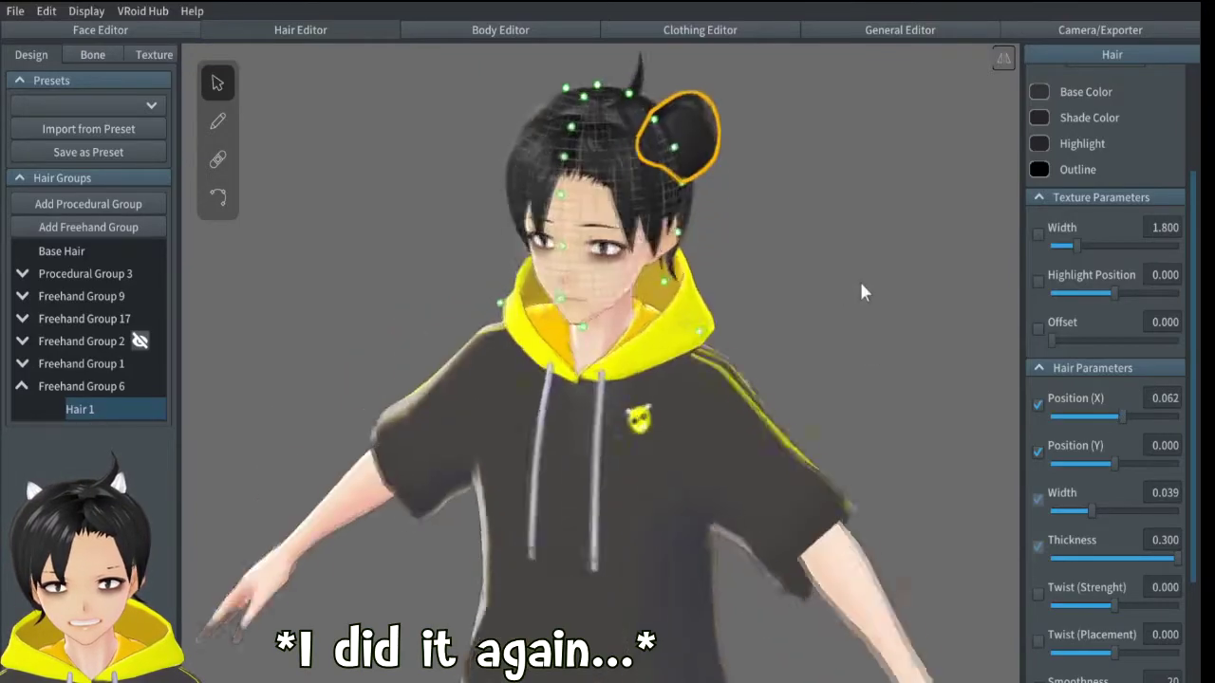
{"action": "left_click", "coordinate": [1115, 418]}
{"action": "right_click_drag", "start_coordinate": [835, 258], "coordinate": [745, 300]}
- Duplicate the Hair 1 ear and flip the copy to the opposite side of the head
{"action": "right_click", "coordinate": [83, 408]}
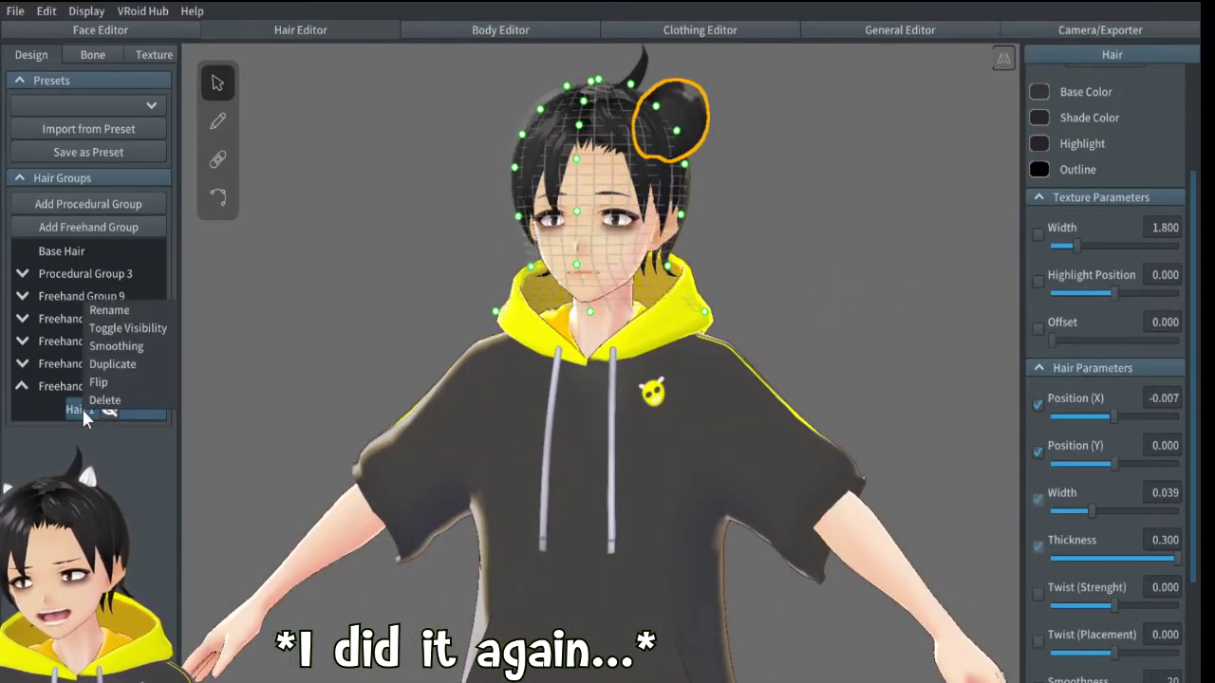
{"action": "left_click", "coordinate": [110, 364]}
{"action": "right_click", "coordinate": [83, 432]}
{"action": "left_click", "coordinate": [96, 403]}
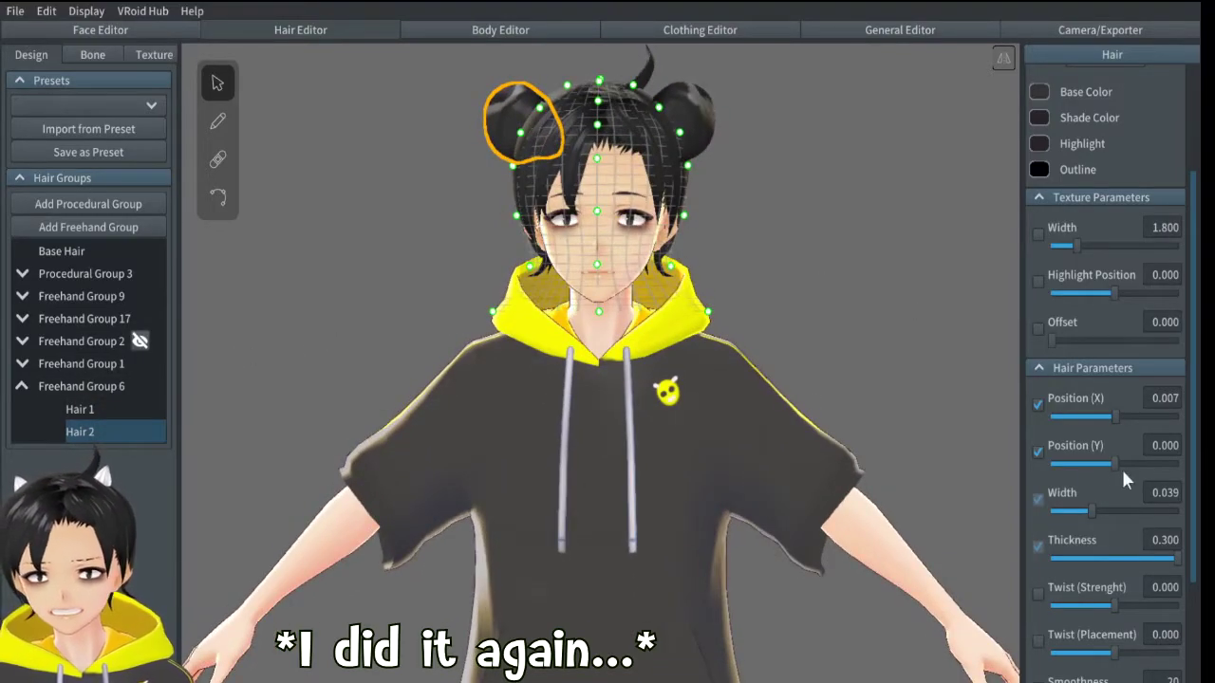
- Shift the flipped Hair 2 ear to Position (X) 0.047 and compare both ears
{"action": "left_click_drag", "start_coordinate": [1112, 415], "coordinate": [1119, 415]}
{"action": "mouse_move", "coordinate": [822, 269]}
{"action": "right_mouse_down"}
{"action": "mouse_move", "coordinate": [872, 268]}
{"action": "mouse_move", "coordinate": [824, 271]}
{"action": "mouse_move", "coordinate": [825, 260]}
{"action": "right_mouse_up"}
{"action": "left_click", "coordinate": [218, 122]}
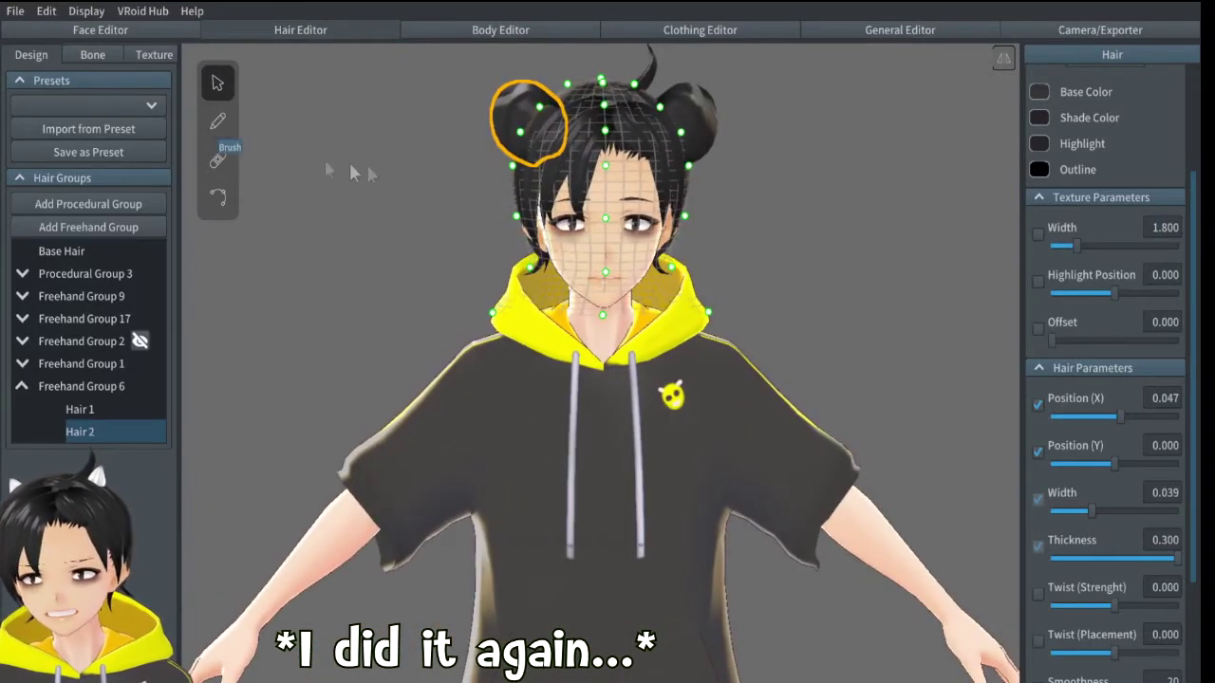
{"action": "mouse_move", "coordinate": [713, 196]}
{"action": "right_mouse_down"}
{"action": "mouse_move", "coordinate": [642, 225]}
{"action": "mouse_move", "coordinate": [711, 205]}
{"action": "right_mouse_up"}
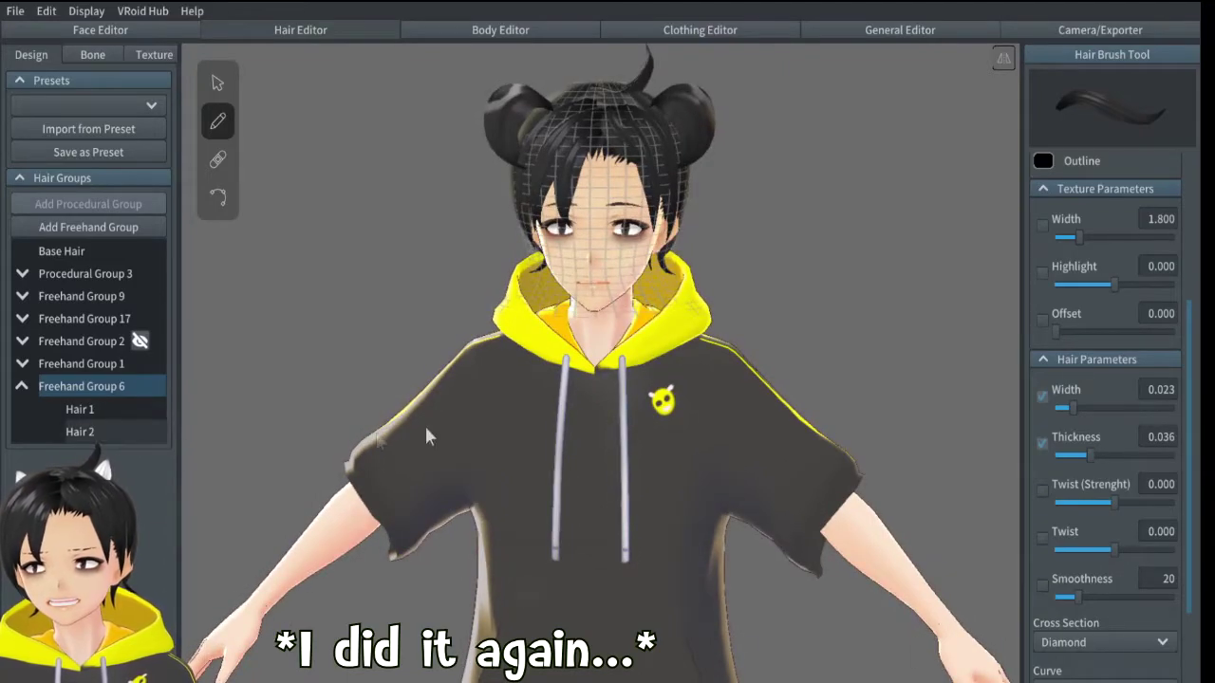
{"action": "right_click_drag", "start_coordinate": [807, 290], "coordinate": [757, 289]}
- Set the Hair 1 ear's Position (Y) to -0.035 and Position (X) to 0.017
{"action": "mouse_move", "coordinate": [73, 410]}
{"action": "left_click", "coordinate": [220, 87]}
{"action": "right_click_drag", "start_coordinate": [994, 350], "coordinate": [953, 376]}
{"action": "mouse_move", "coordinate": [1112, 463]}
{"action": "left_mouse_down"}
{"action": "mouse_move", "coordinate": [1102, 462]}
{"action": "mouse_move", "coordinate": [1112, 463]}
{"action": "left_mouse_up"}
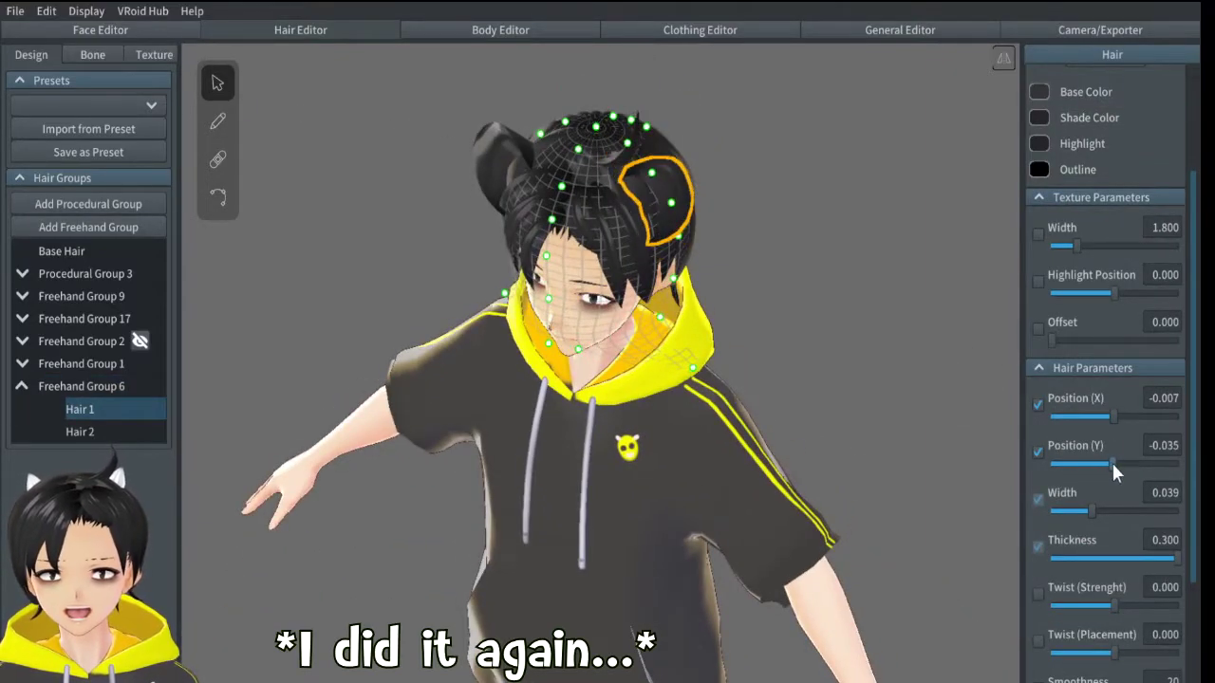
{"action": "left_click_drag", "start_coordinate": [1112, 418], "coordinate": [1116, 419]}
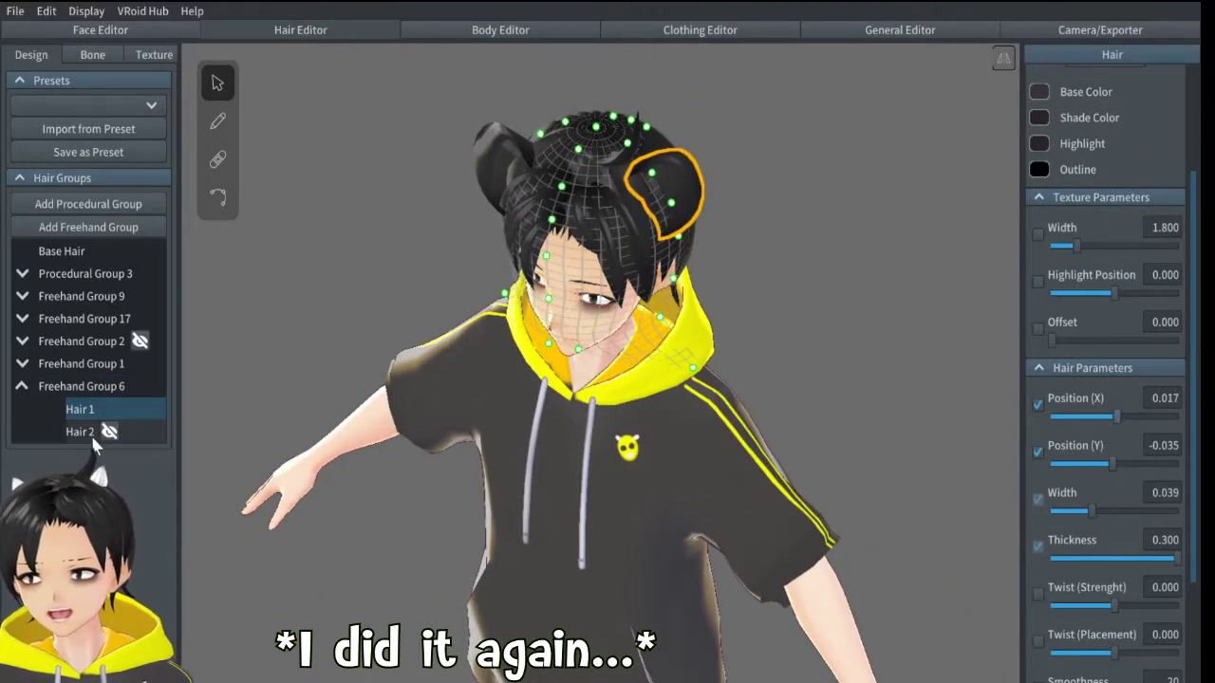
- Copy the Position (X) value 0.017 from Hair 1 to Hair 2
{"action": "left_click", "coordinate": [110, 432]}
{"action": "left_click", "coordinate": [1158, 400]}
{"action": "key", "text": "ctrl+c"}
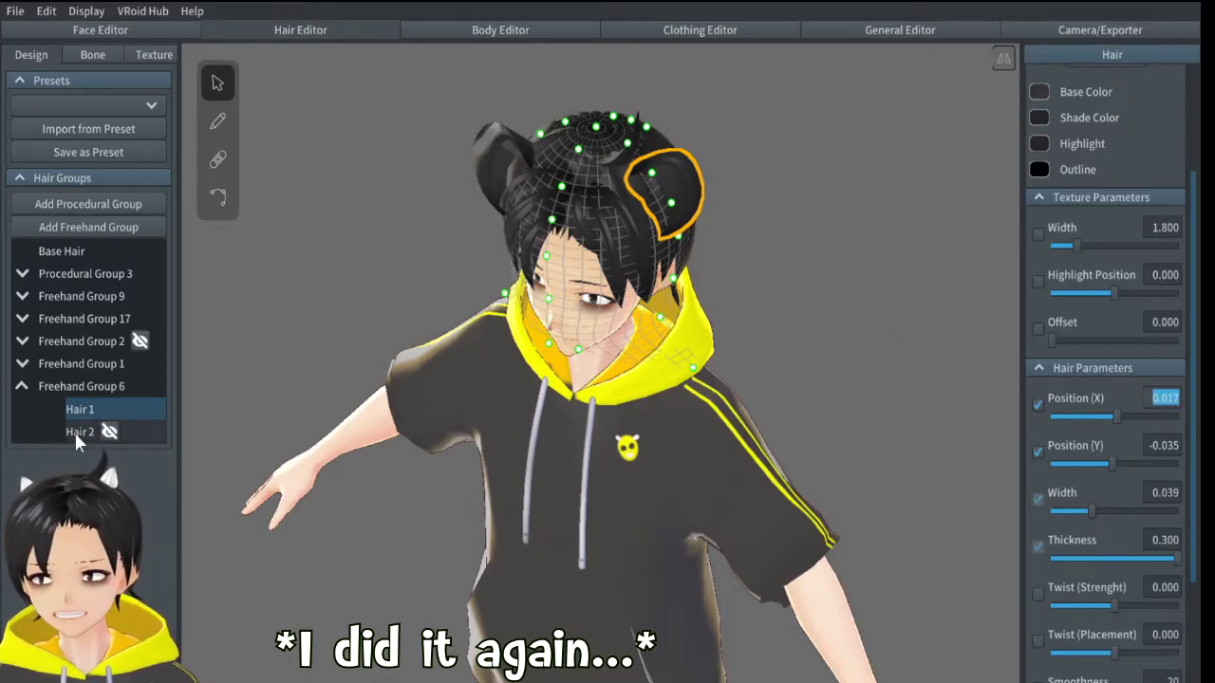
{"action": "left_click", "coordinate": [76, 432]}
{"action": "left_click", "coordinate": [1161, 398]}
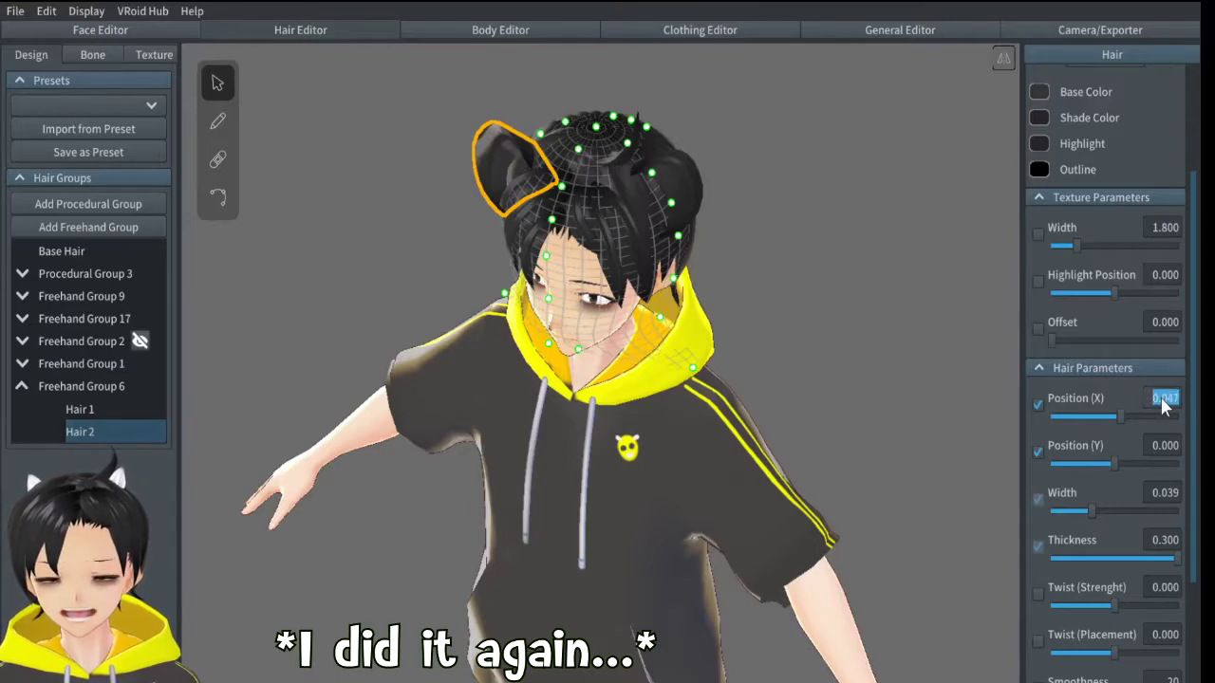
{"action": "key", "text": "ctrl+v"}
- Apply Hair 1's Position (Y) value of -0.035 to Hair 2 so the ears match
{"action": "left_click", "coordinate": [69, 409]}
{"action": "left_click", "coordinate": [1162, 445]}
{"action": "type", "text": "-0.035"}
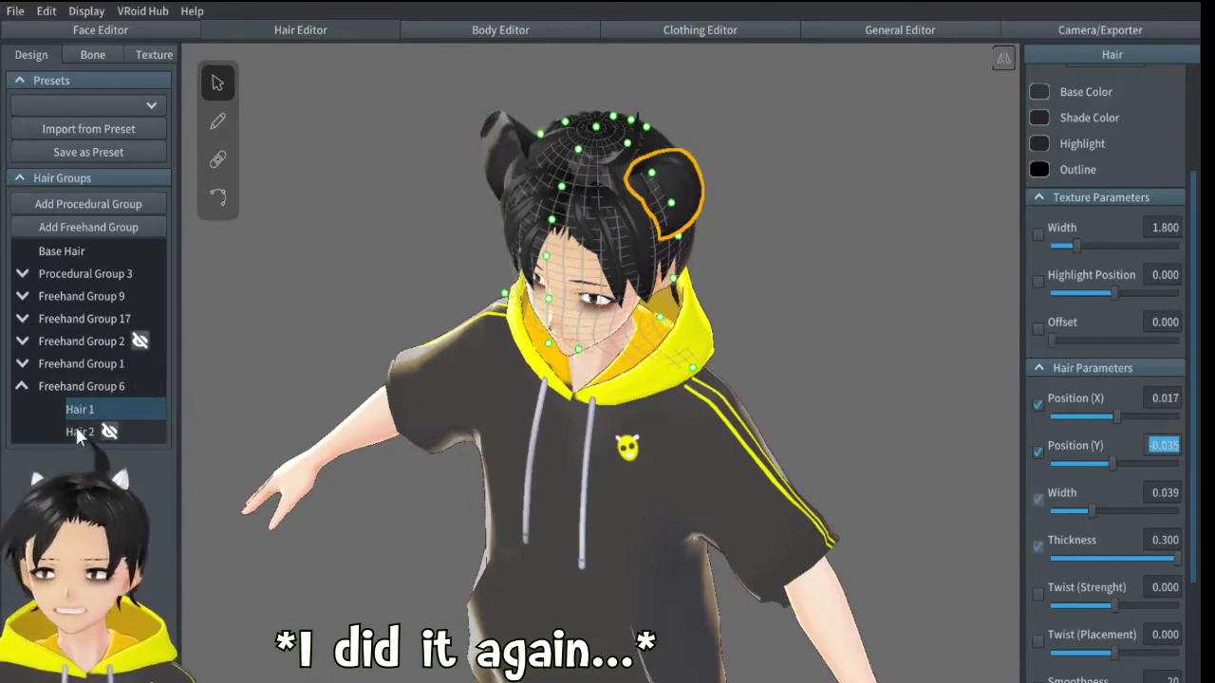
{"action": "left_click", "coordinate": [76, 430]}
{"action": "left_click", "coordinate": [1173, 444]}
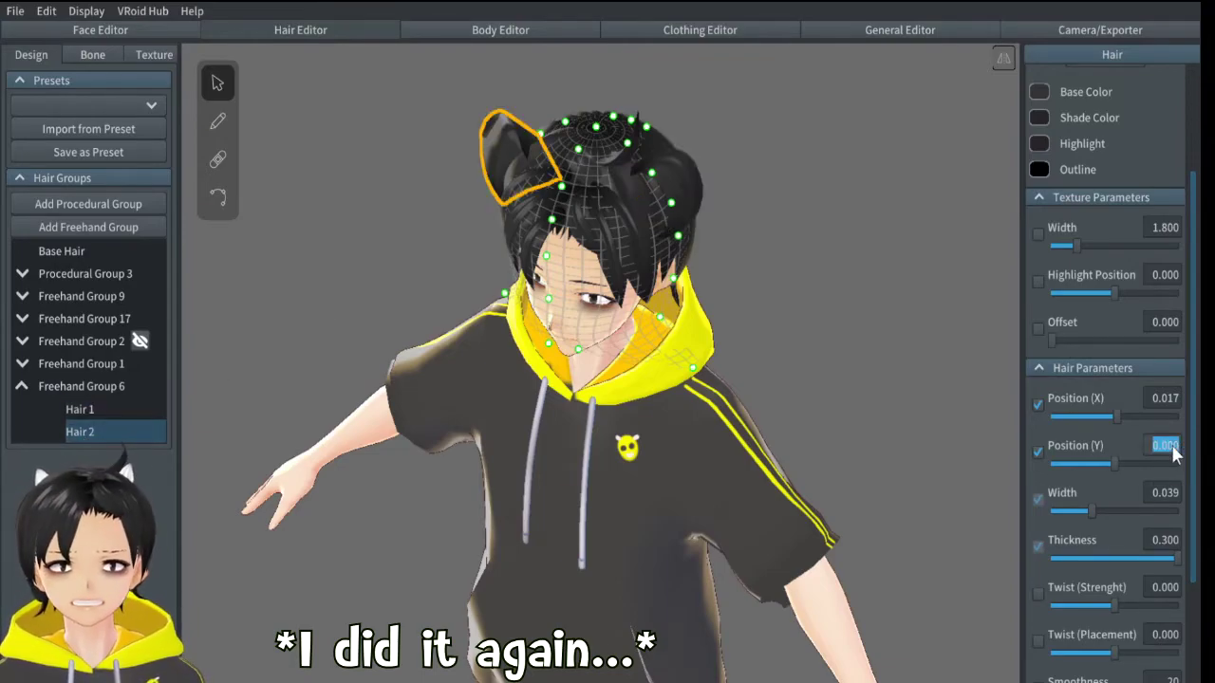
{"action": "type", "text": "-0.035"}
{"action": "right_click_drag", "start_coordinate": [621, 165], "coordinate": [730, 162]}
{"action": "left_click", "coordinate": [220, 125]}
{"action": "key", "text": "ctrl+z"}
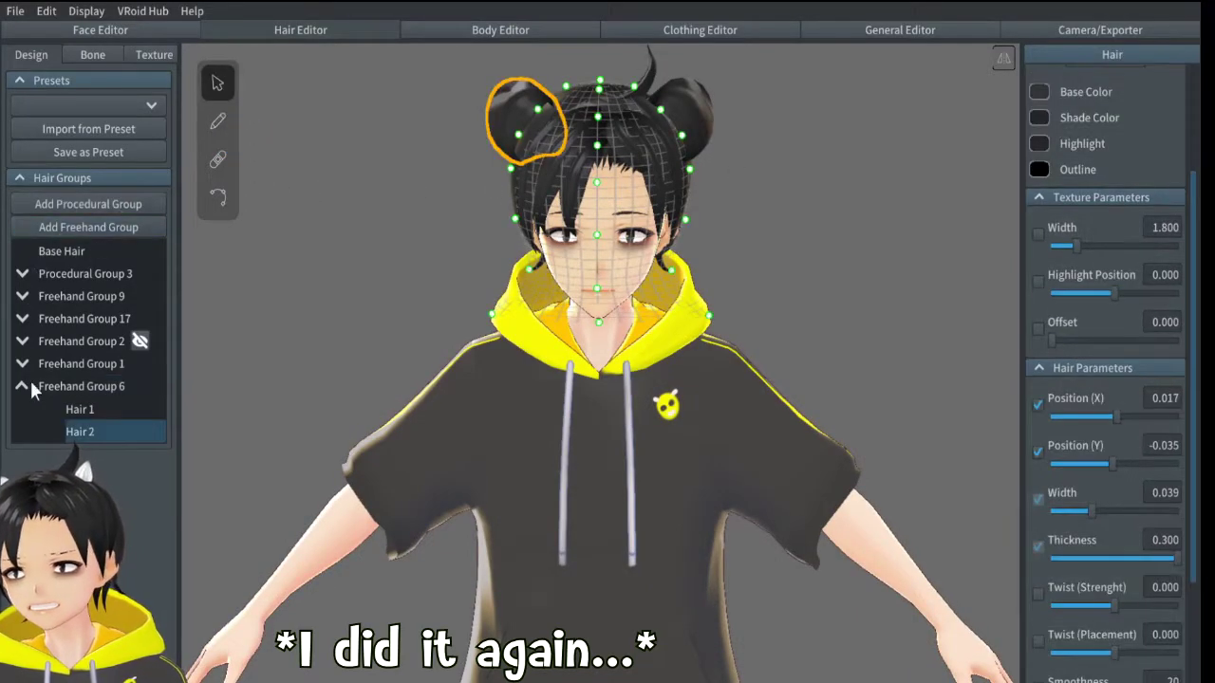
- Collapse Freehand Group 6, which holds both ear strands, and rename it Ears
{"action": "left_click", "coordinate": [30, 386]}
{"action": "right_click", "coordinate": [67, 384]}
{"action": "left_click", "coordinate": [102, 290]}
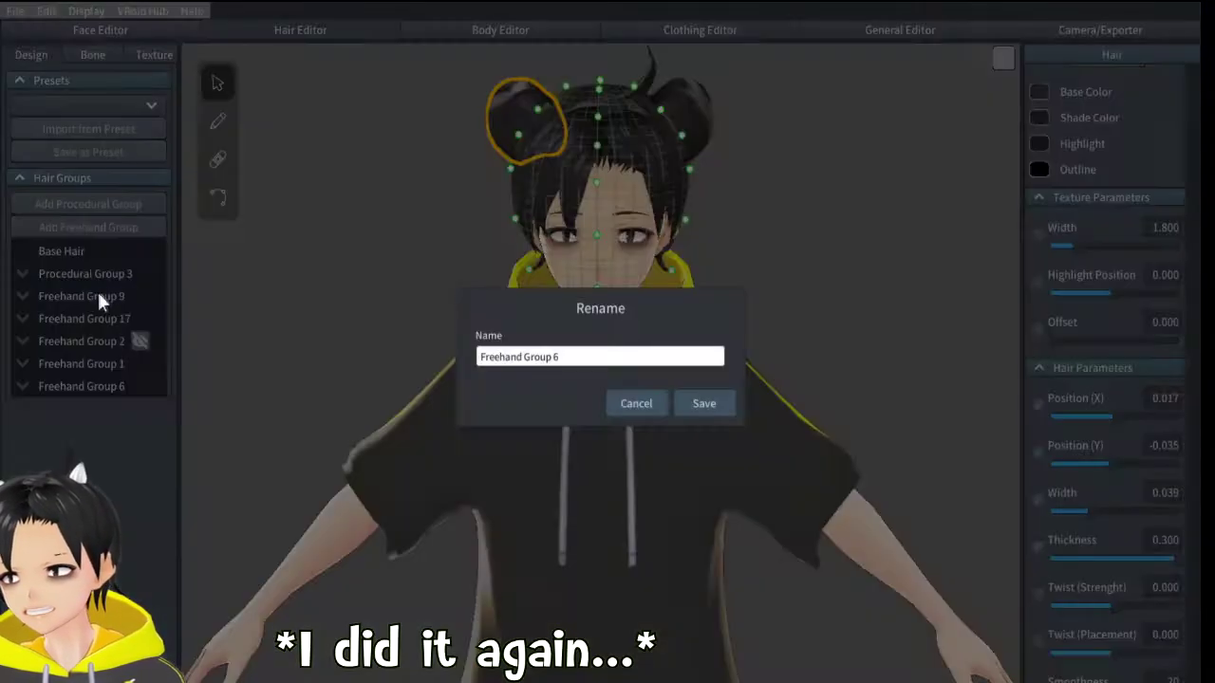
{"action": "left_click", "coordinate": [579, 358]}
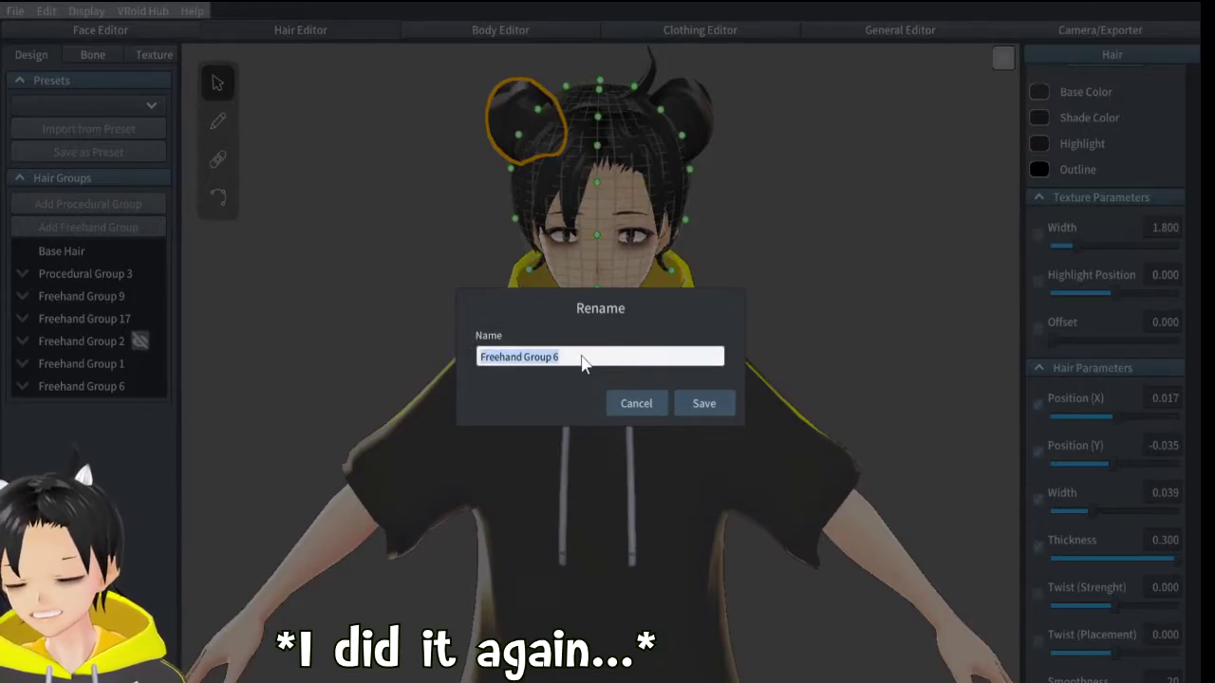
{"action": "type", "text": "Ears"}
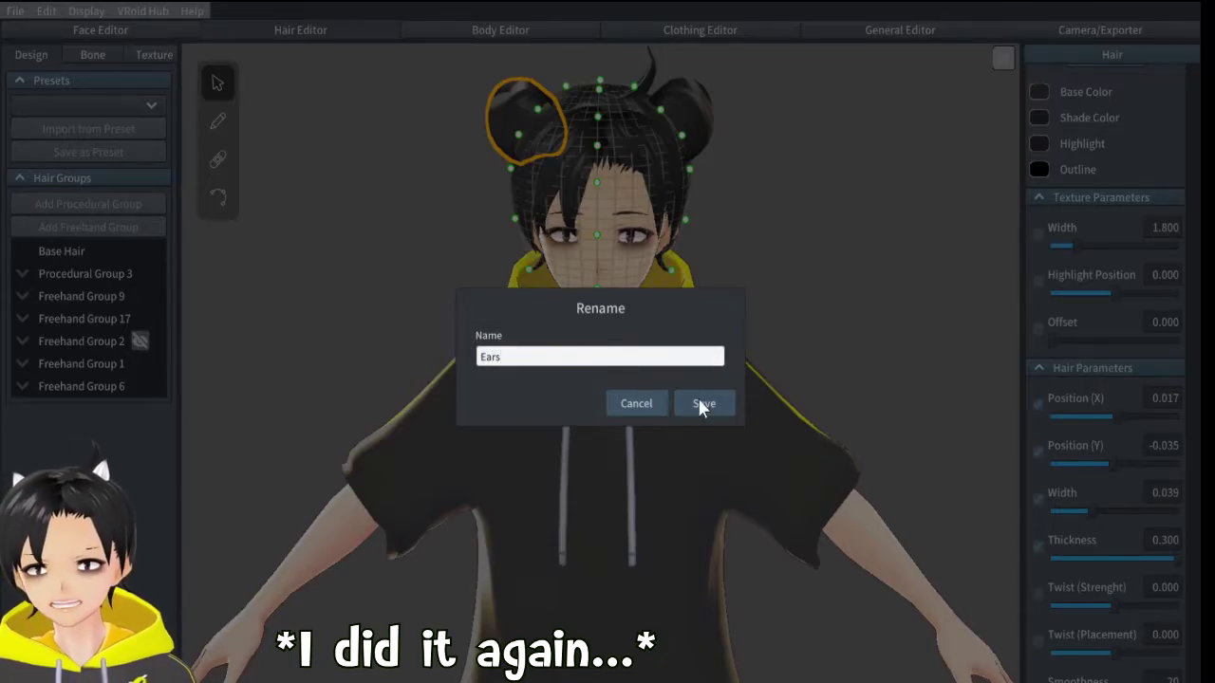
{"action": "left_click", "coordinate": [699, 400]}
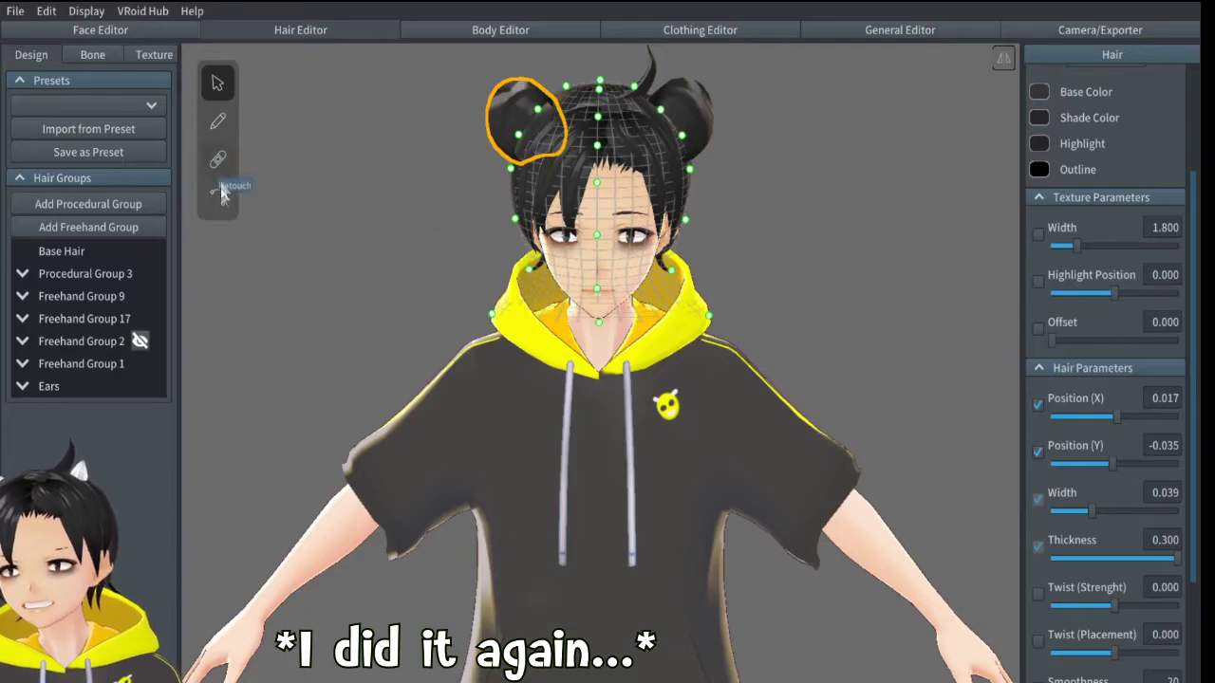
- Set the hair brush's Thickness to 0.026 for the ears group, and undo the last edit
{"action": "left_click", "coordinate": [218, 121]}
{"action": "mouse_move", "coordinate": [403, 194]}
{"action": "right_mouse_down"}
{"action": "mouse_move", "coordinate": [493, 171]}
{"action": "mouse_move", "coordinate": [412, 184]}
{"action": "mouse_move", "coordinate": [419, 193]}
{"action": "mouse_move", "coordinate": [405, 180]}
{"action": "right_mouse_up"}
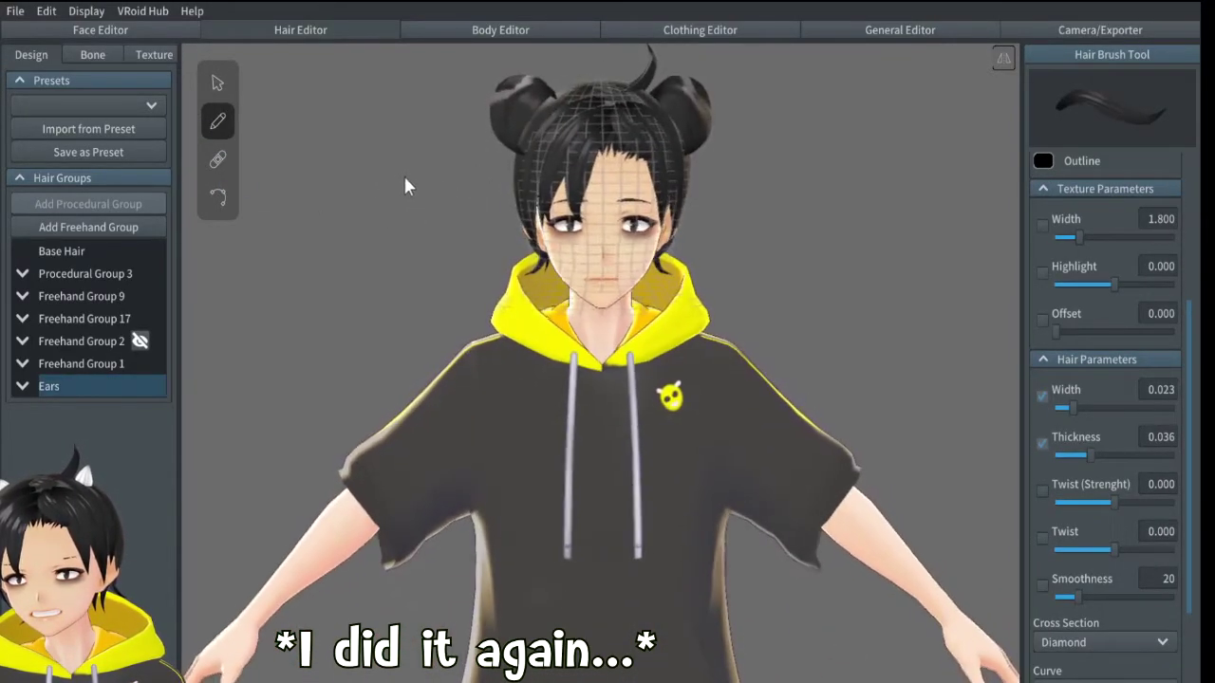
{"action": "scroll", "coordinate": [407, 194], "scroll_direction": "down", "scroll_amount": 5}
{"action": "right_click_drag", "start_coordinate": [584, 264], "coordinate": [627, 276]}
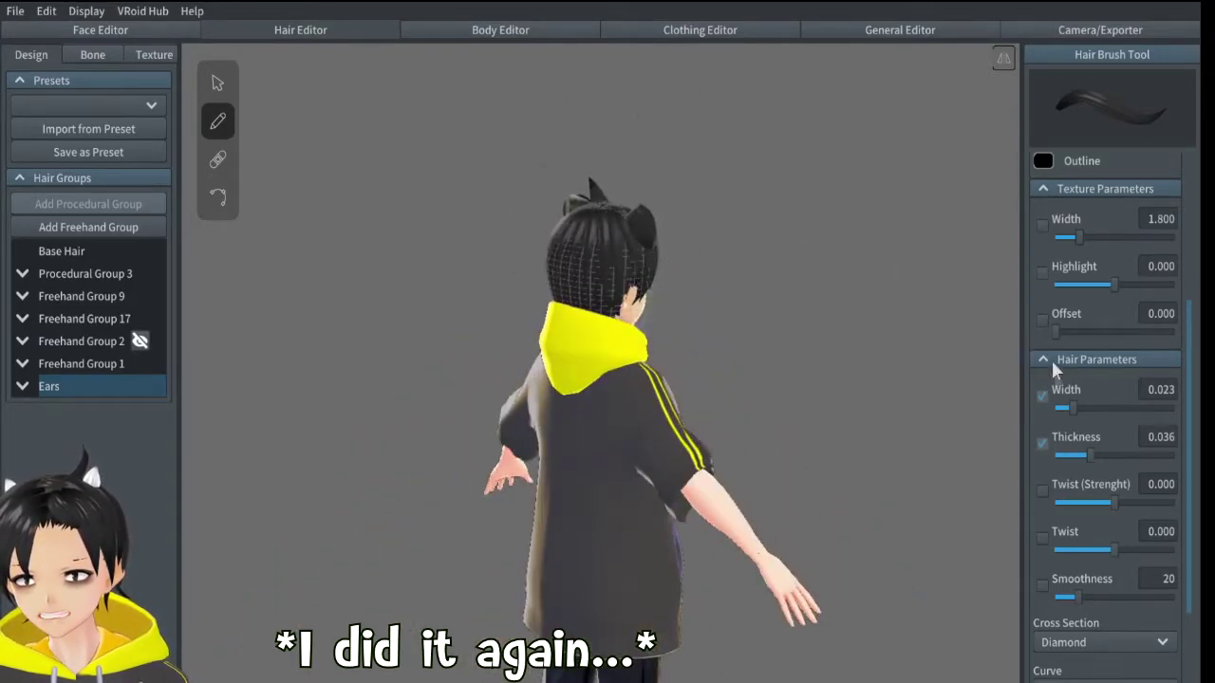
{"action": "left_click", "coordinate": [1075, 454]}
{"action": "key", "text": "ctrl+z"}
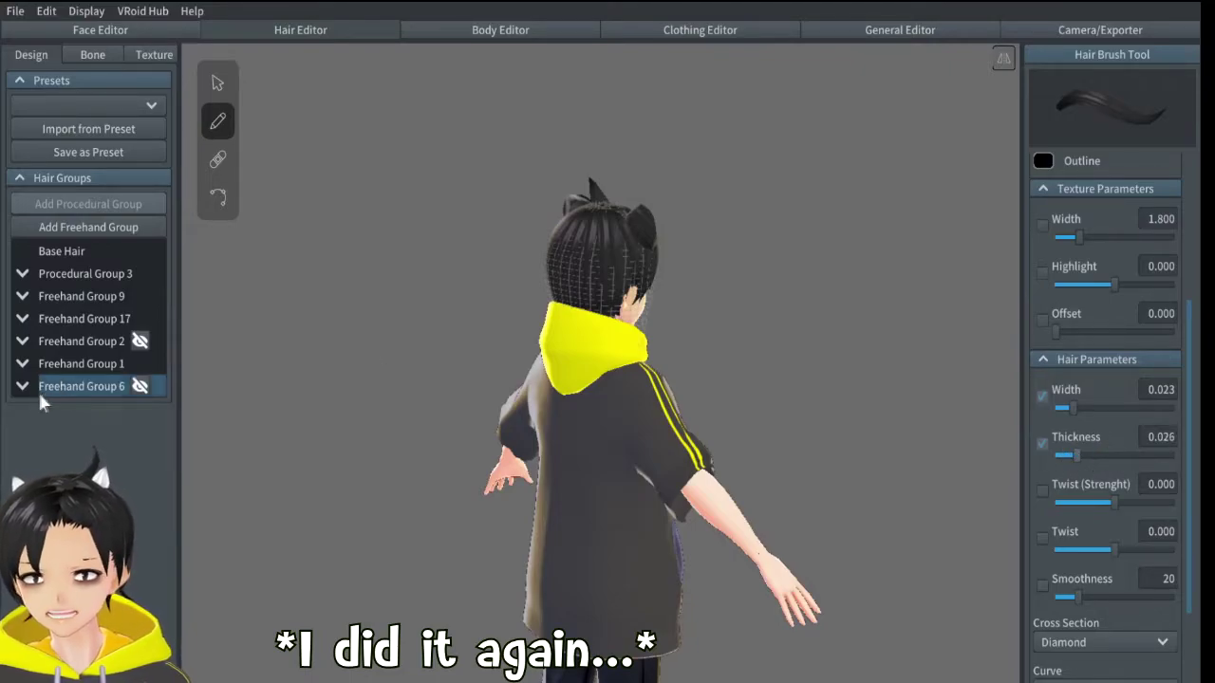
- Expand Freehand Group 6 and set the Hair 1 ear's Width to 0.053
{"action": "left_click", "coordinate": [22, 387]}
{"action": "right_click_drag", "start_coordinate": [724, 301], "coordinate": [228, 223]}
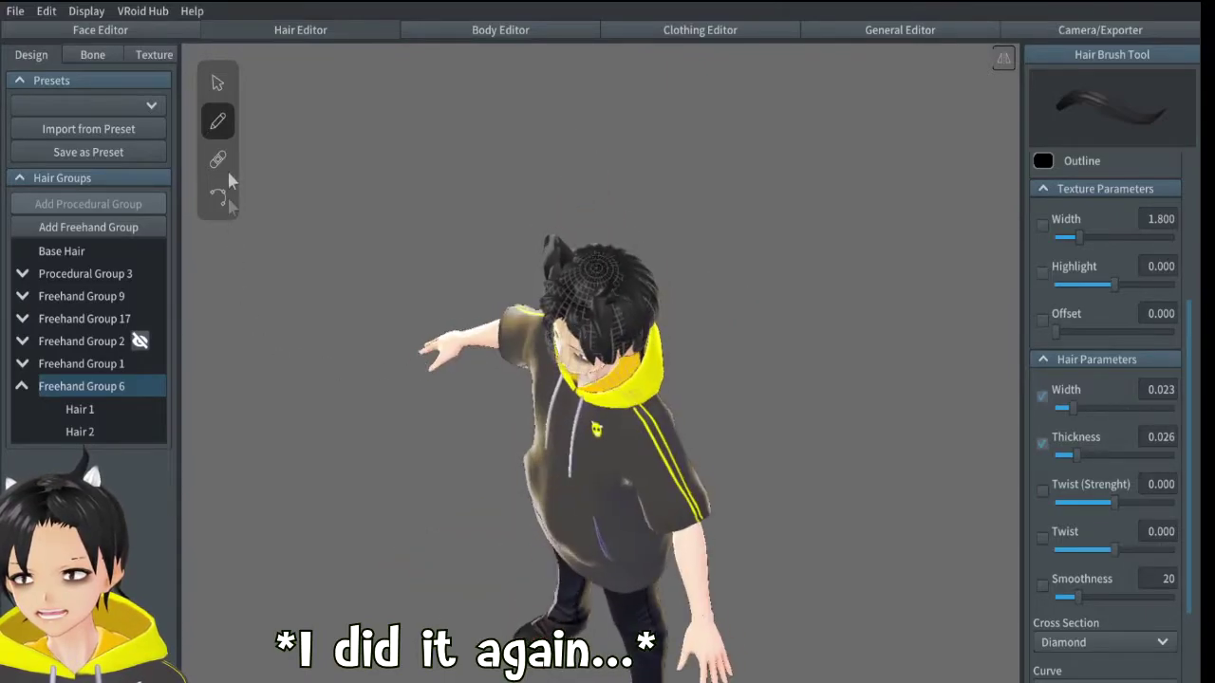
{"action": "left_click", "coordinate": [79, 409]}
{"action": "left_click_drag", "start_coordinate": [1099, 513], "coordinate": [1107, 508]}
{"action": "mouse_move", "coordinate": [958, 417]}
{"action": "right_mouse_down"}
{"action": "mouse_move", "coordinate": [815, 407]}
{"action": "mouse_move", "coordinate": [947, 428]}
{"action": "right_mouse_up"}
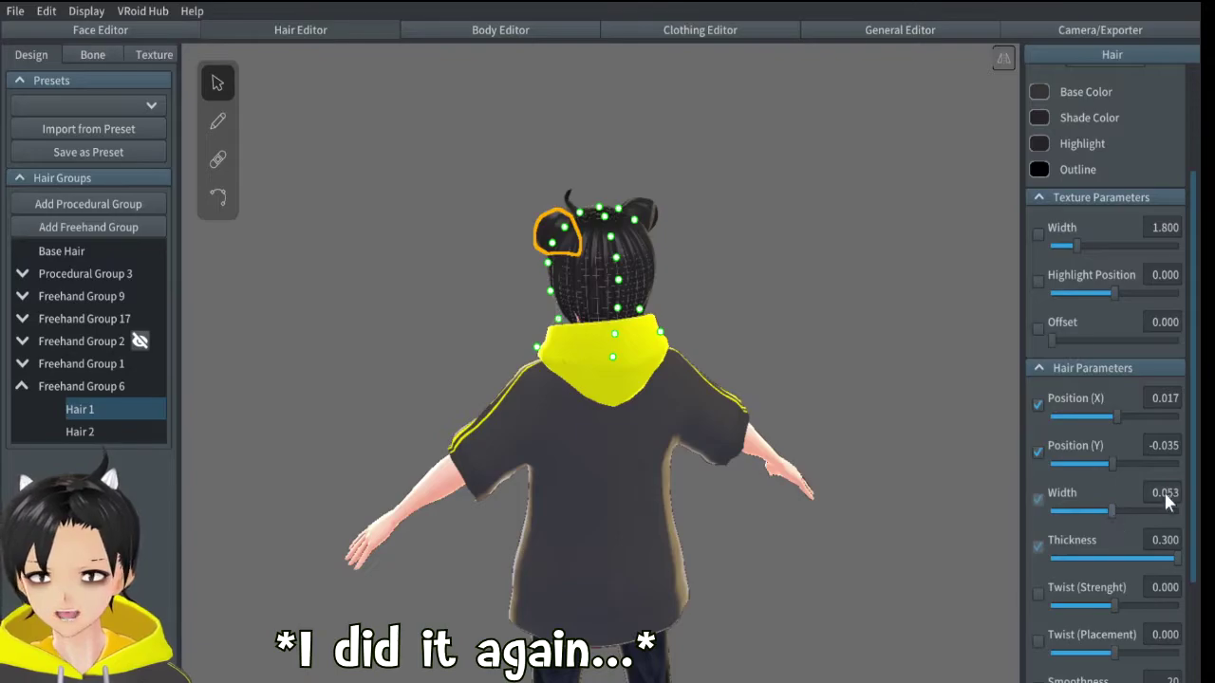
- Set the Hair 2 ear's Width to 0.053, matching Hair 1, and check both ears
{"action": "left_click", "coordinate": [92, 435]}
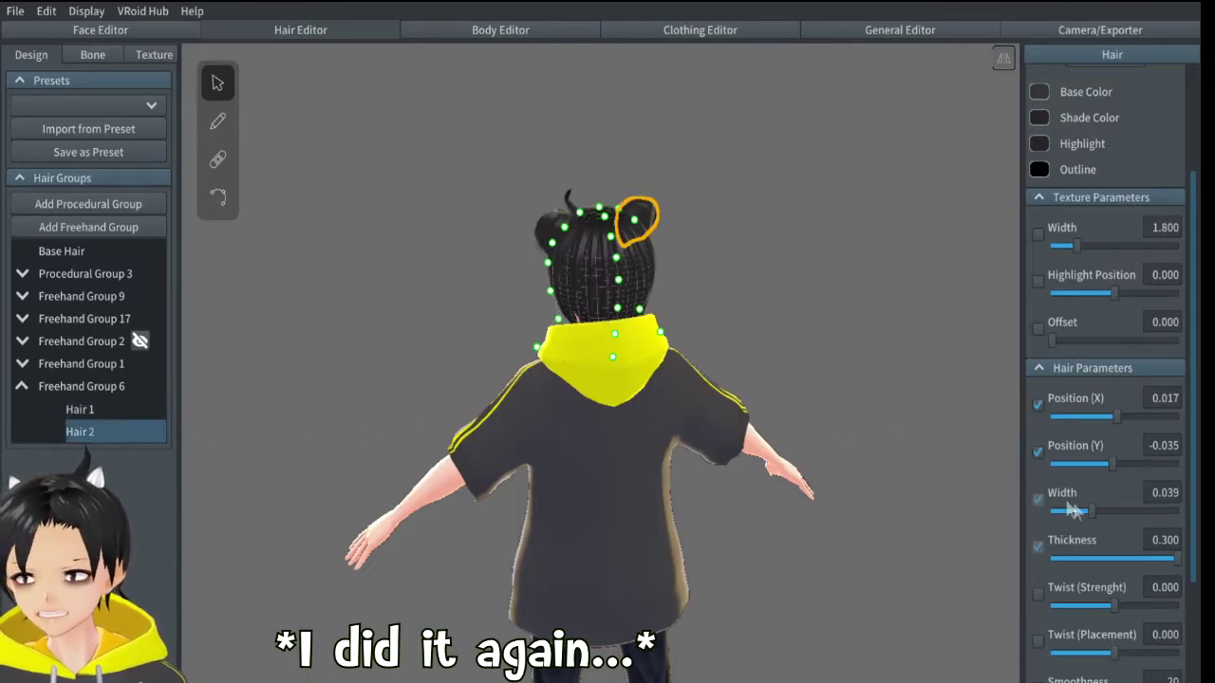
{"action": "left_click", "coordinate": [1165, 494]}
{"action": "type", "text": "0.053"}
{"action": "right_click_drag", "start_coordinate": [708, 269], "coordinate": [812, 268]}
- Select the white hair material for the hair brush and duplicate it
{"action": "left_click", "coordinate": [218, 122]}
{"action": "scroll", "coordinate": [351, 193], "scroll_direction": "up", "scroll_amount": 3}
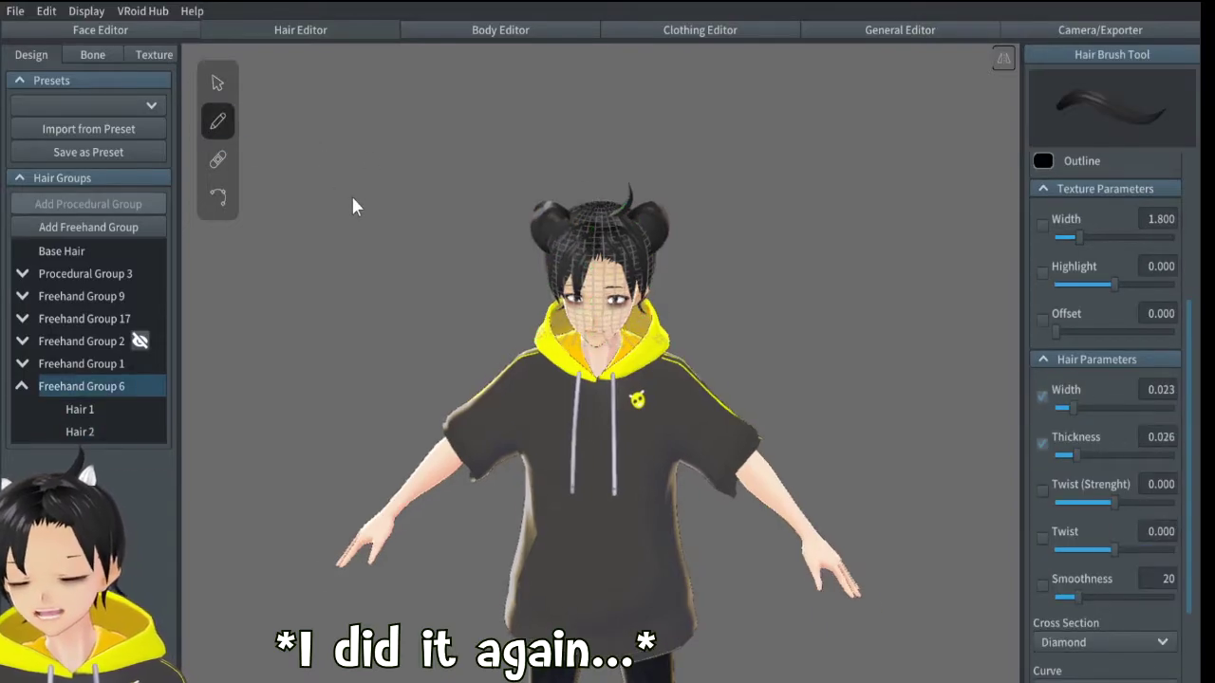
{"action": "mouse_move", "coordinate": [484, 414]}
{"action": "right_mouse_down"}
{"action": "mouse_move", "coordinate": [575, 401]}
{"action": "mouse_move", "coordinate": [475, 420]}
{"action": "right_mouse_up"}
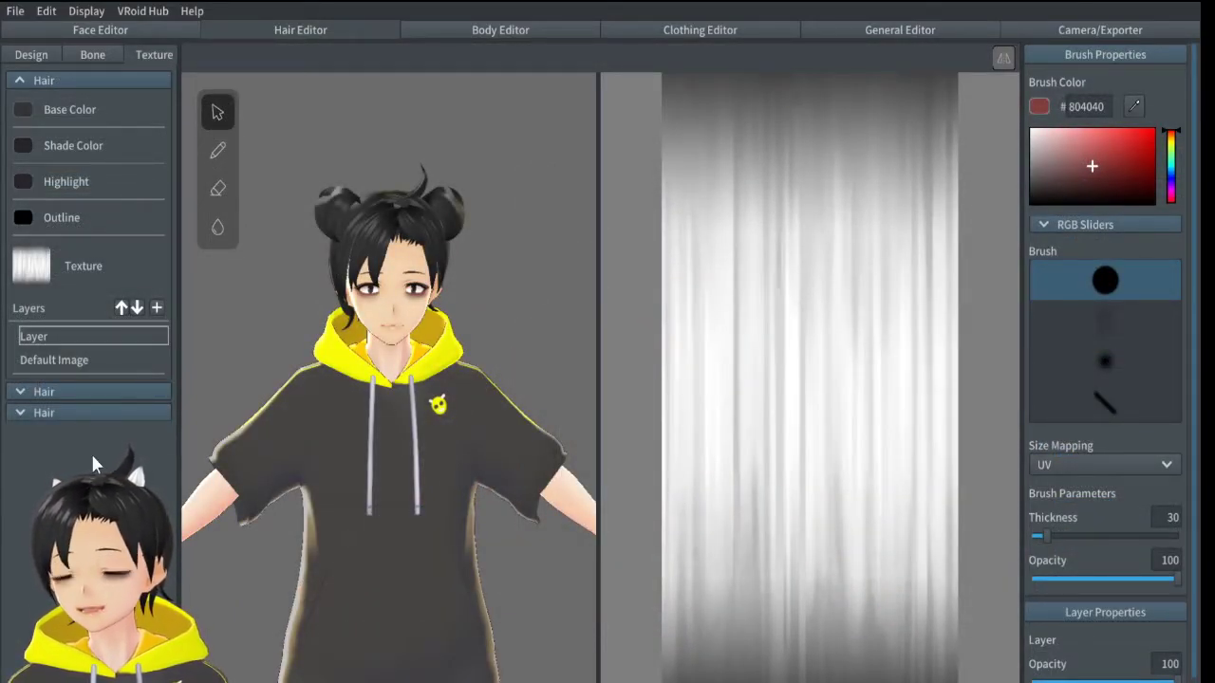
{"action": "left_click", "coordinate": [13, 80]}
{"action": "left_click", "coordinate": [28, 57]}
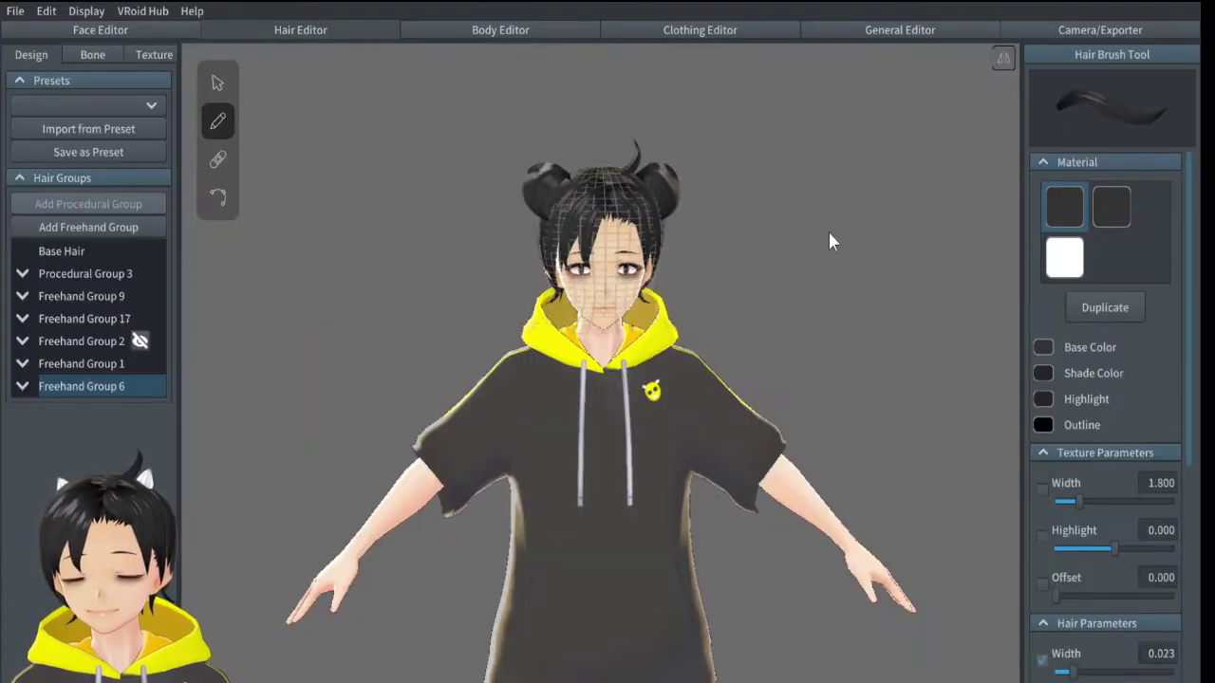
{"action": "left_click", "coordinate": [1075, 258]}
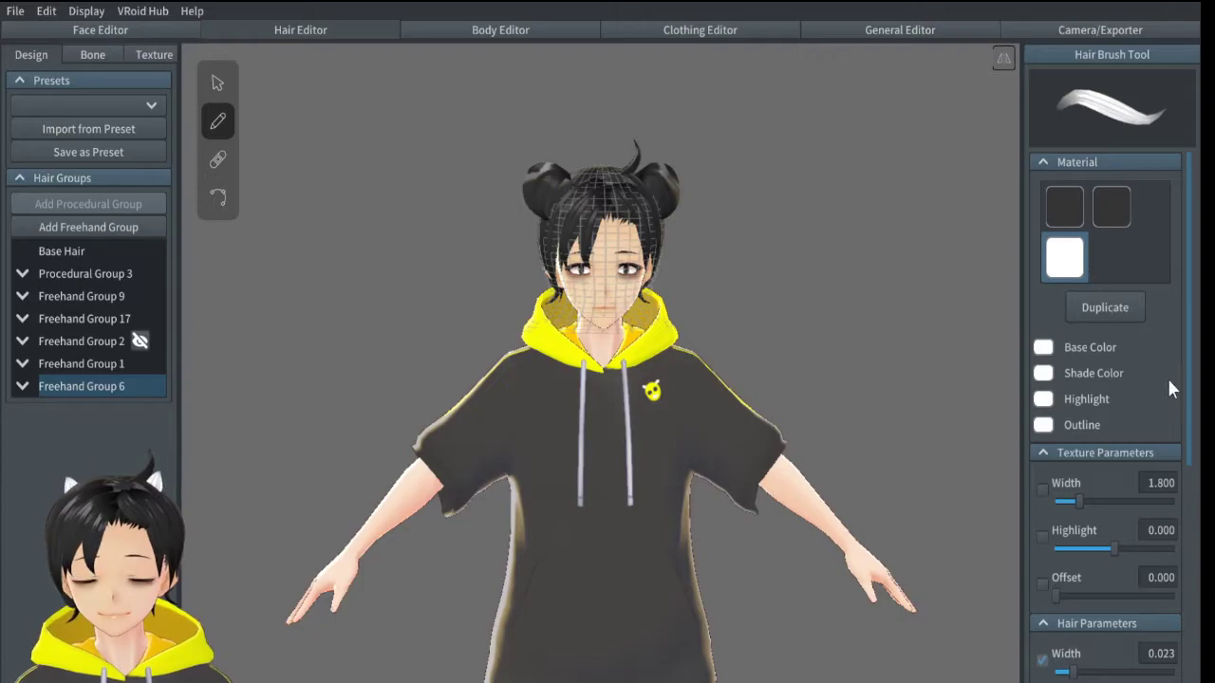
{"action": "left_click", "coordinate": [1113, 309]}
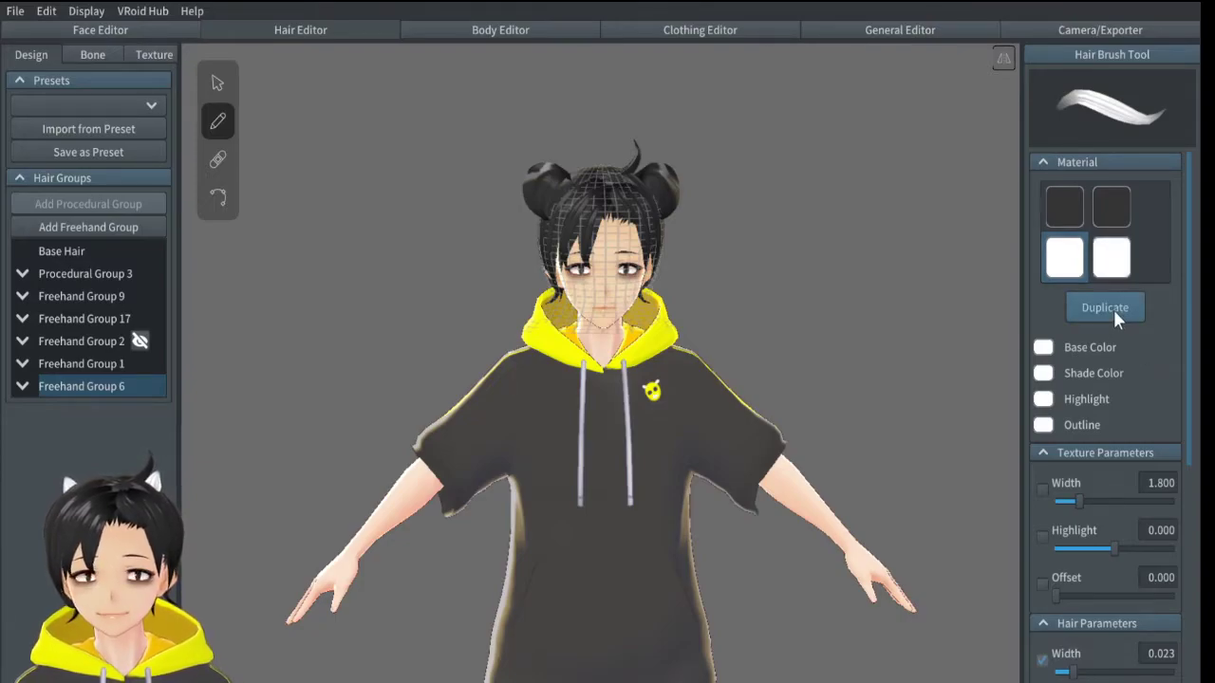
- Expand the duplicated white material's texture settings and sample the ear's dark colour #323232 as the brush colour
{"action": "left_click", "coordinate": [150, 57]}
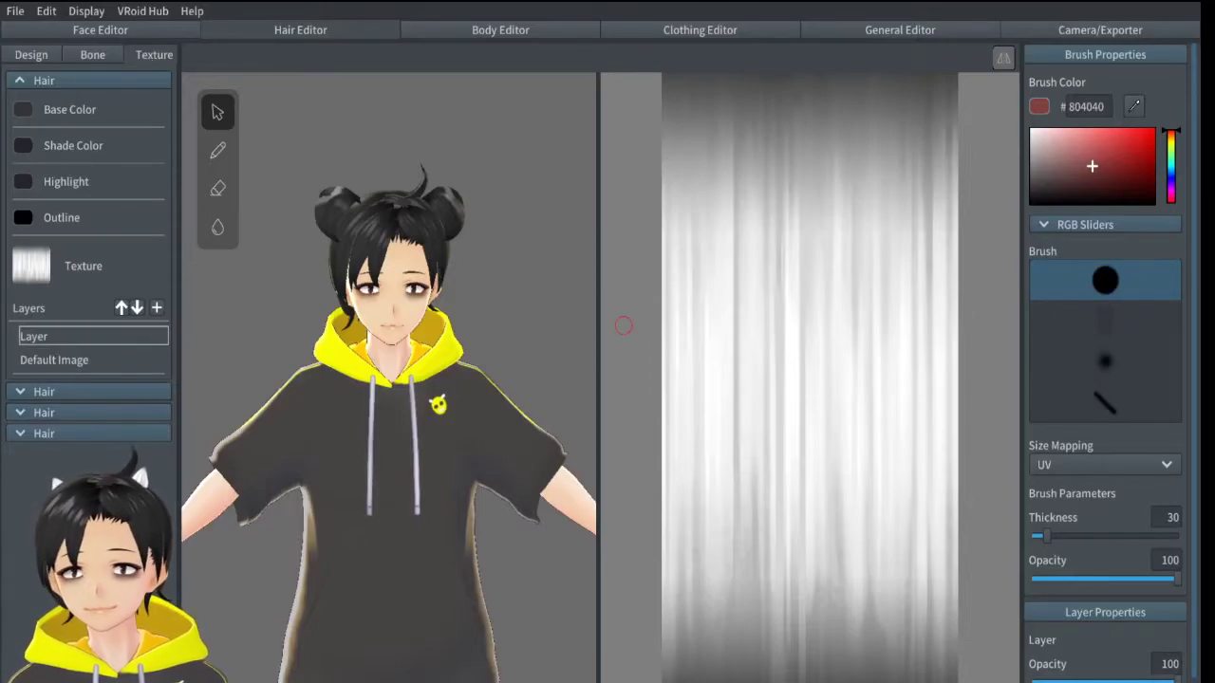
{"action": "left_click", "coordinate": [19, 434]}
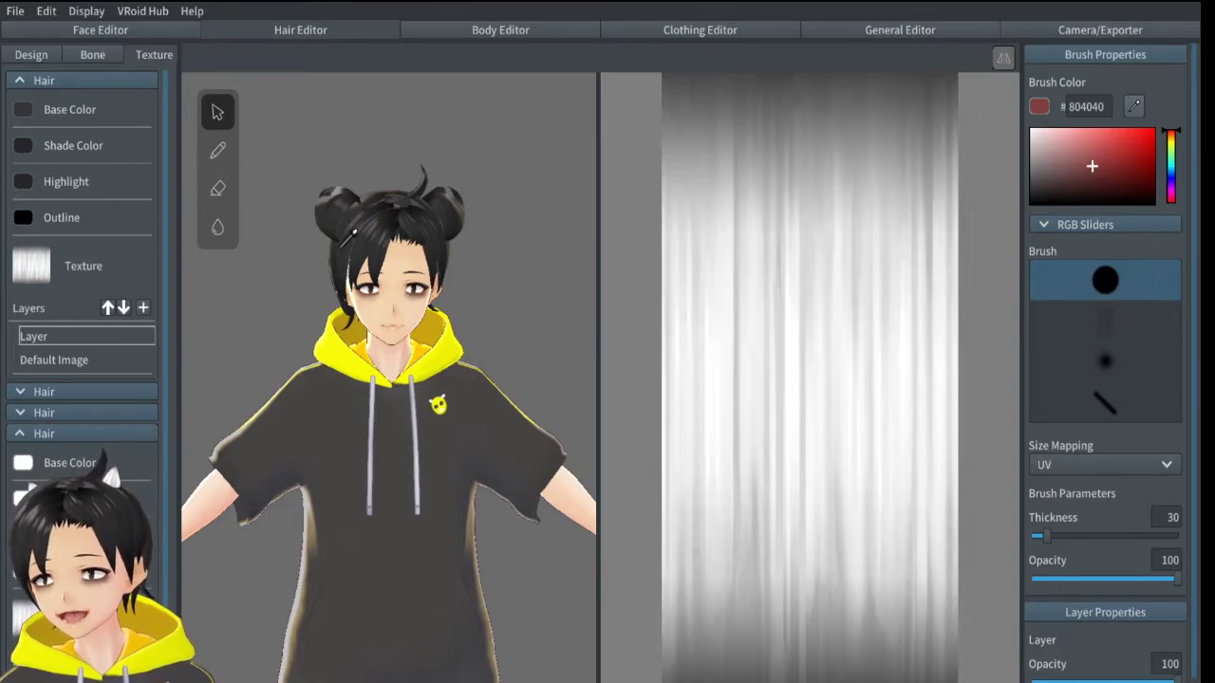
{"action": "left_click", "coordinate": [347, 217]}
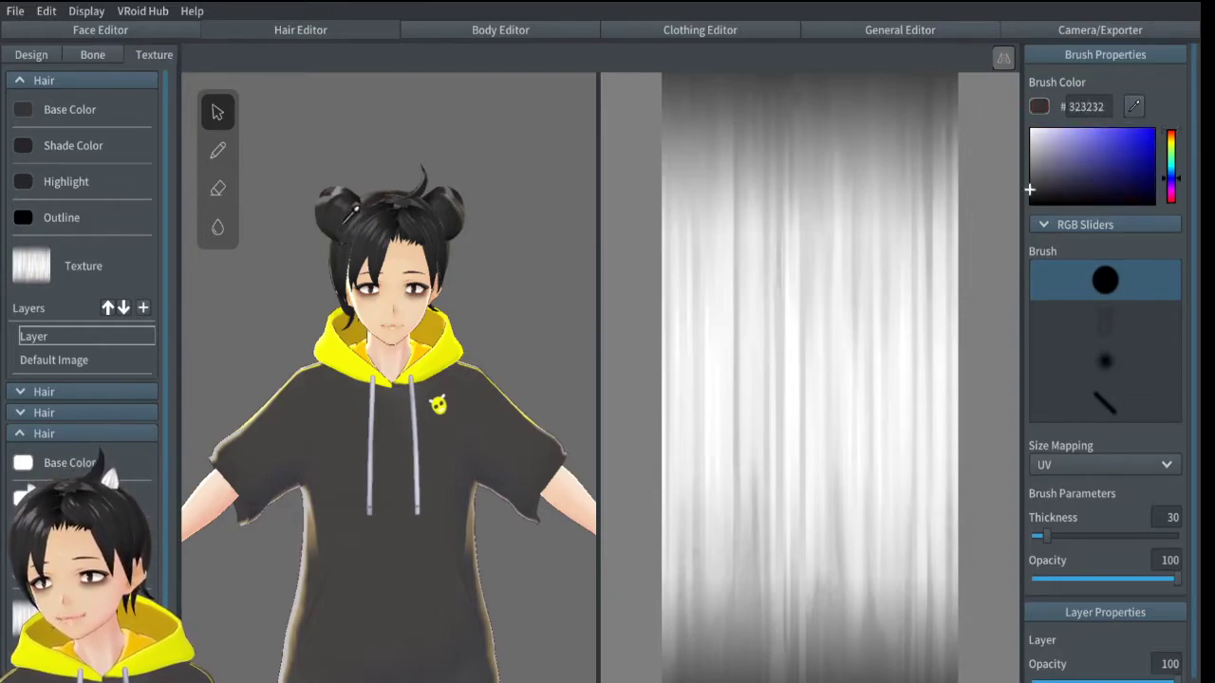
{"action": "left_click", "coordinate": [1137, 102]}
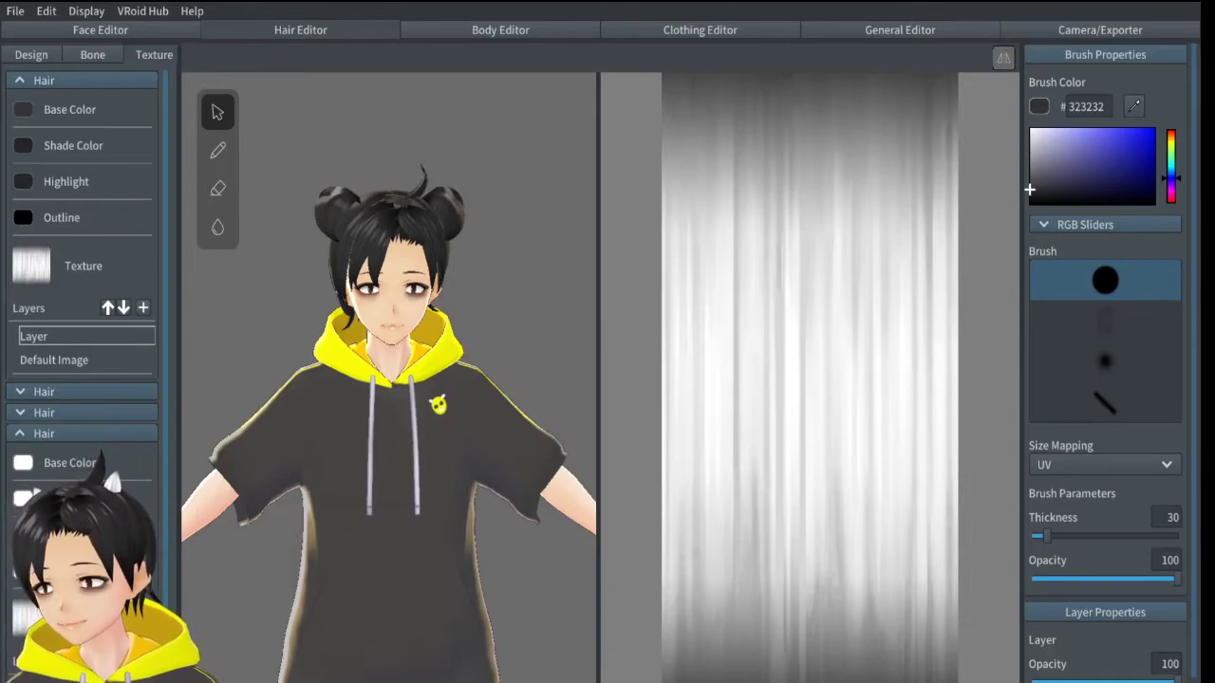
- Use the duplicated hair material's texture layer options, and switch to PaintTool SAI with a white portrait canvas open
{"action": "scroll", "coordinate": [165, 538], "scroll_direction": "down", "scroll_amount": 1}
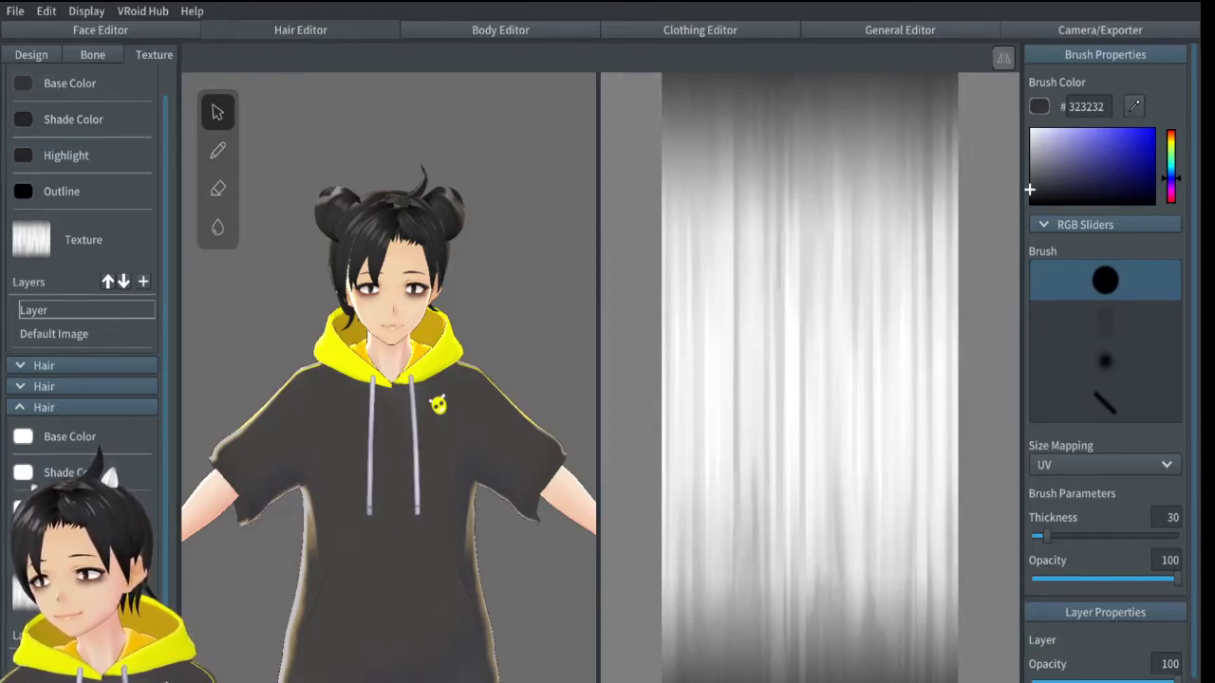
{"action": "right_click", "coordinate": [59, 664]}
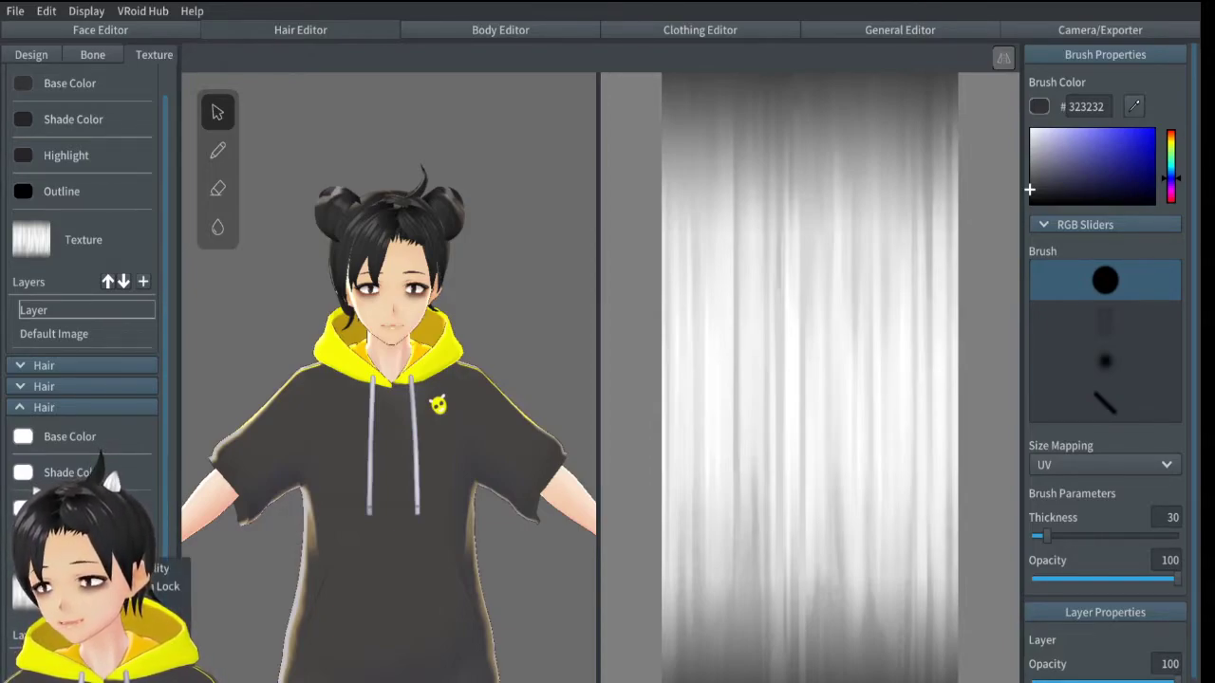
{"action": "left_click", "coordinate": [104, 622]}
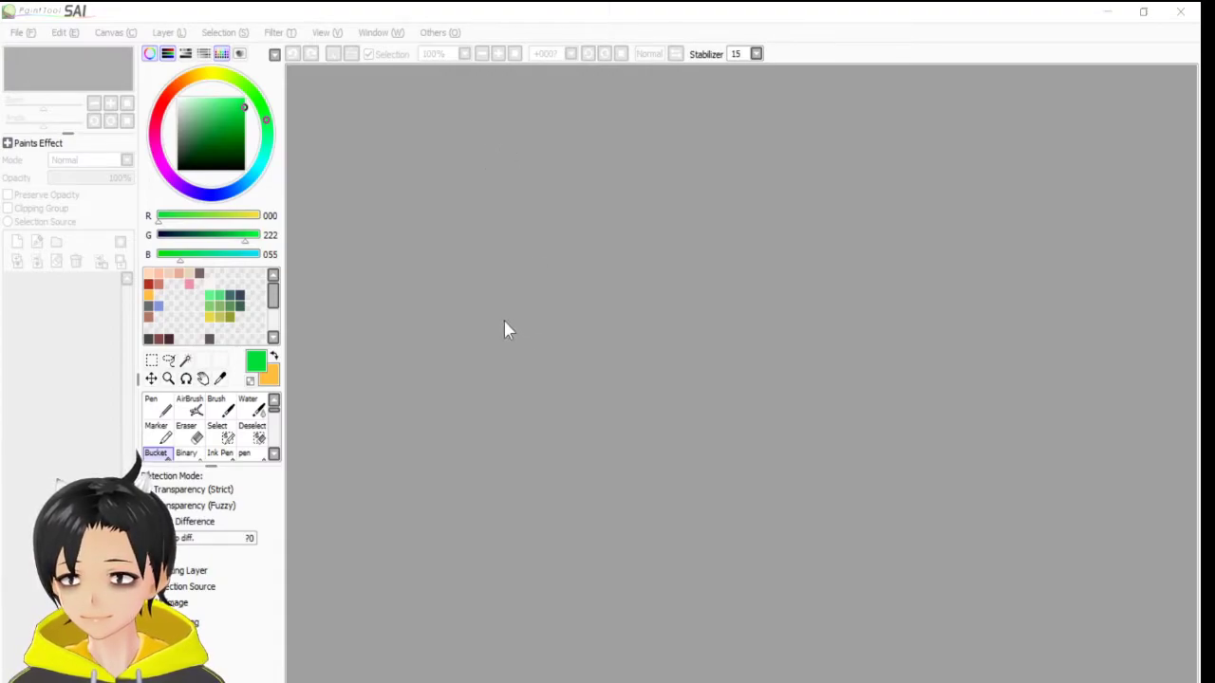
{"action": "left_click", "coordinate": [451, 366]}
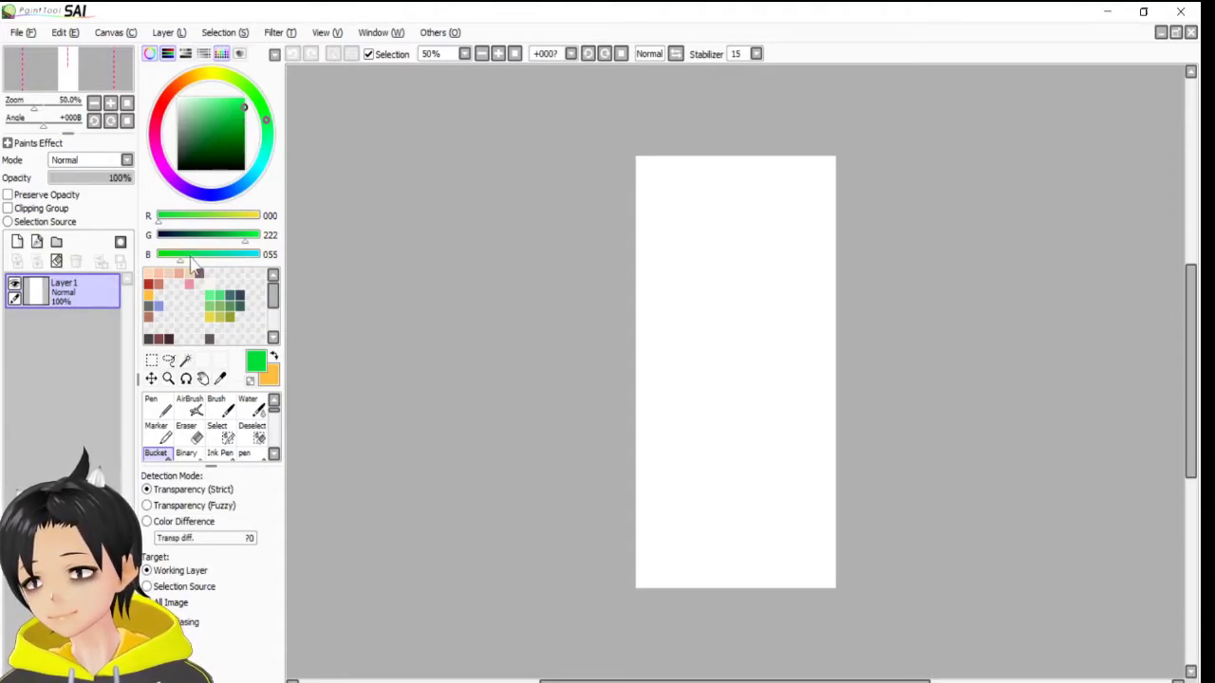
- Paint a peach strip (RGB 255, 190, 163) down the left side of the canvas with the Pen at size 100
{"action": "left_click", "coordinate": [158, 272]}
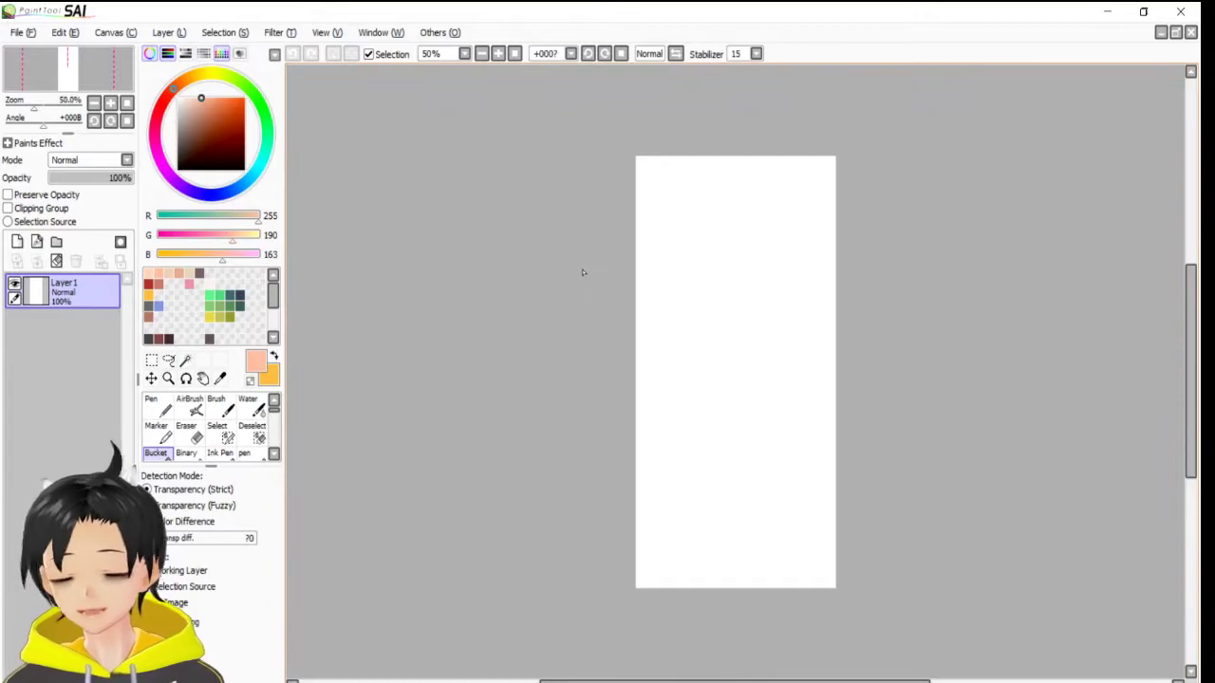
{"action": "key", "text": "n"}
{"action": "key", "text": "]"}
{"action": "key", "text": "]"}
{"action": "key", "text": "]"}
{"action": "key", "text": "]"}
{"action": "key", "text": "]"}
{"action": "key", "text": "]"}
{"action": "key", "text": "]"}
{"action": "key", "text": "]"}
{"action": "key", "text": "]"}
{"action": "mouse_move", "coordinate": [644, 152]}
{"action": "left_mouse_down"}
{"action": "mouse_move", "coordinate": [671, 305]}
{"action": "mouse_move", "coordinate": [692, 605]}
{"action": "left_mouse_up"}
{"action": "left_click_drag", "start_coordinate": [628, 184], "coordinate": [668, 364]}
{"action": "left_click_drag", "start_coordinate": [654, 254], "coordinate": [659, 581]}
{"action": "left_click_drag", "start_coordinate": [686, 171], "coordinate": [680, 569]}
{"action": "left_click_drag", "start_coordinate": [689, 150], "coordinate": [711, 655]}
{"action": "left_click_drag", "start_coordinate": [700, 108], "coordinate": [654, 600]}
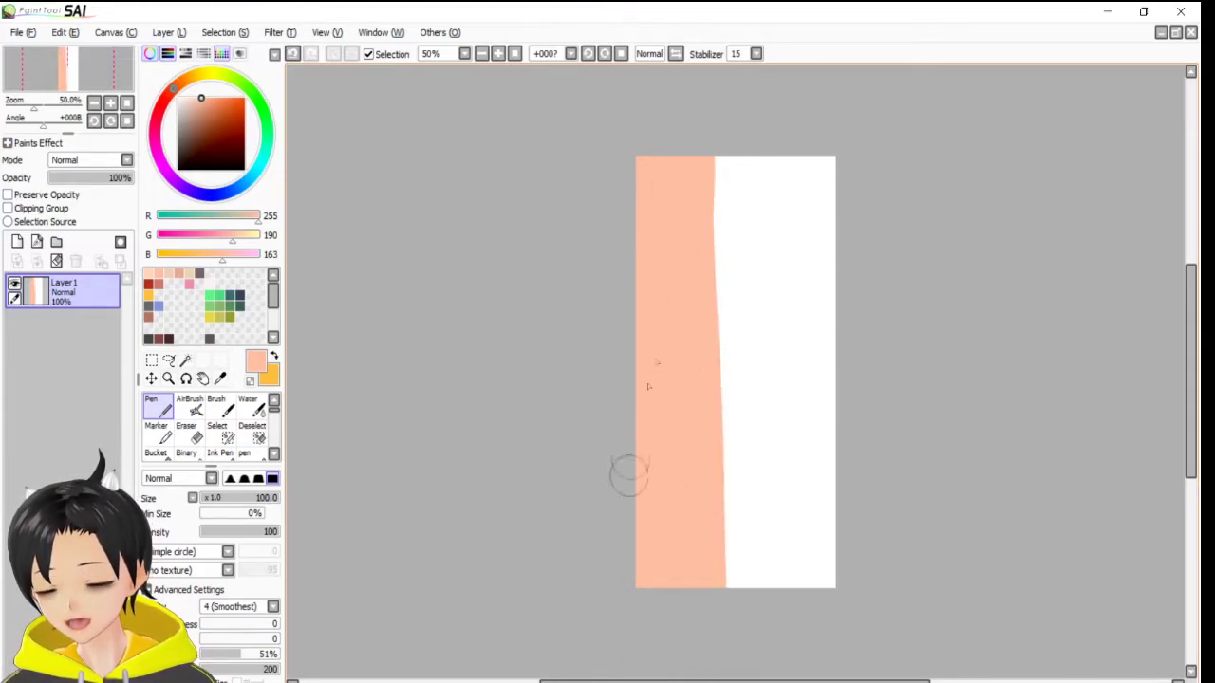
{"action": "left_click_drag", "start_coordinate": [708, 119], "coordinate": [714, 446]}
{"action": "key", "text": "ctrl+z"}
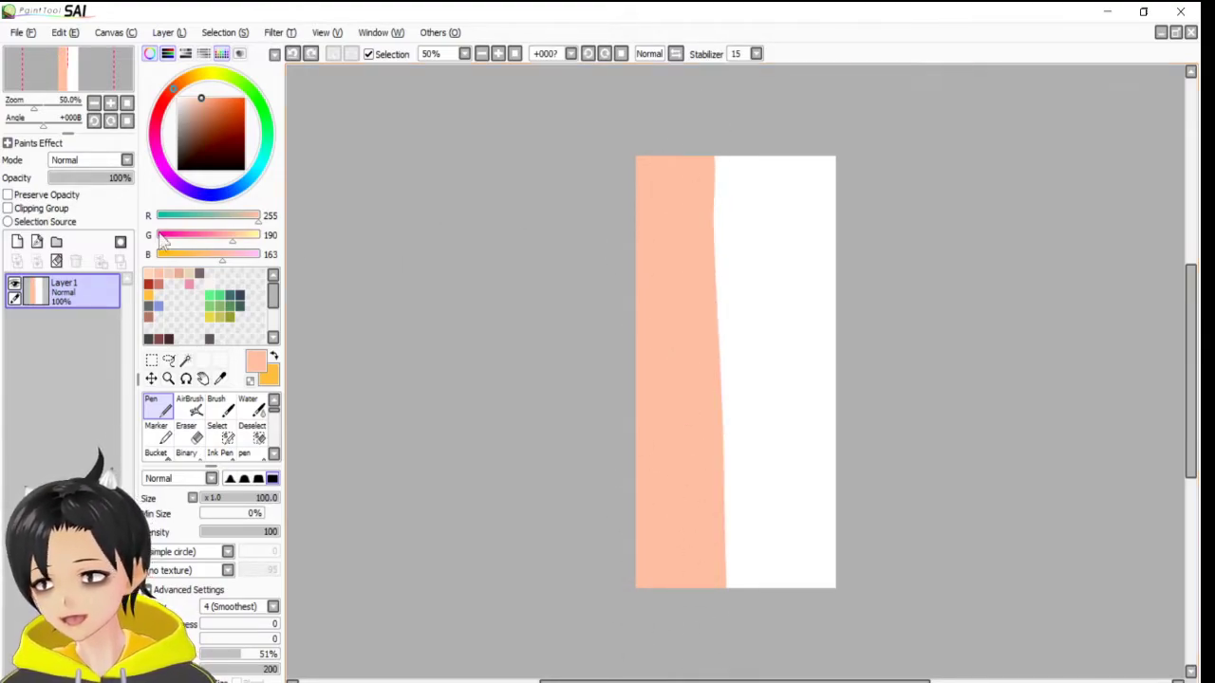
- Paint the rest of the canvas dark brown (RGB 69, 60, 57) up to a straight edge against the peach strip
{"action": "left_click_drag", "start_coordinate": [188, 147], "coordinate": [183, 150]}
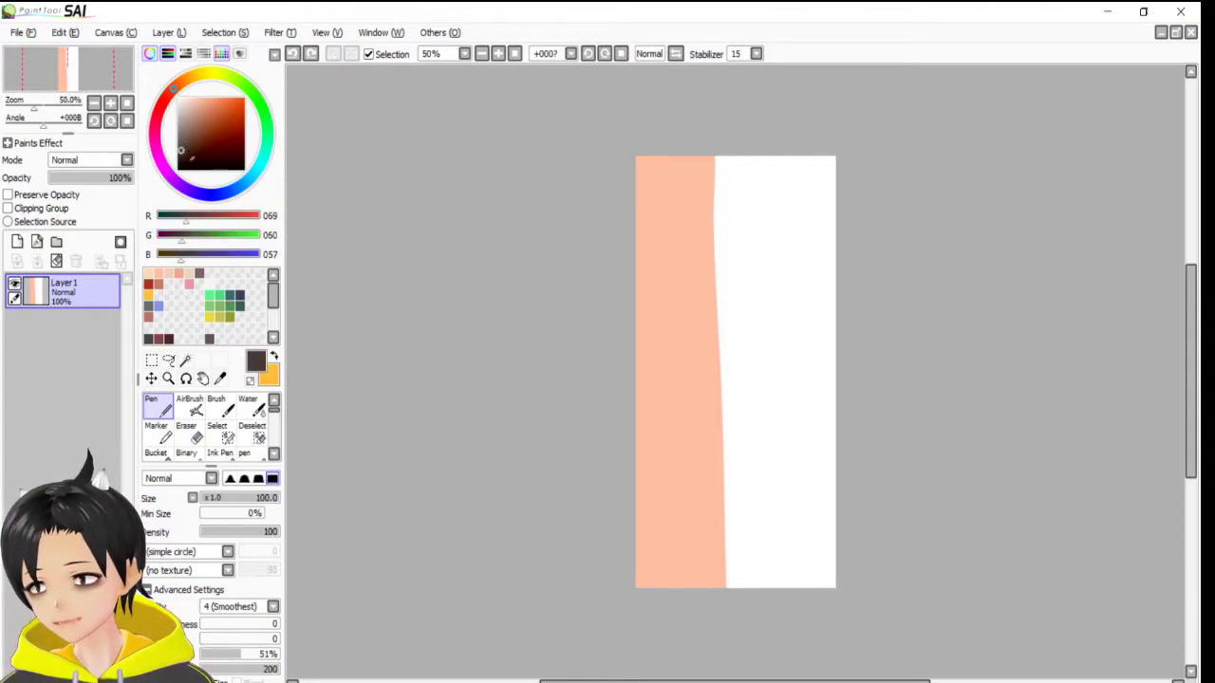
{"action": "mouse_move", "coordinate": [815, 182]}
{"action": "left_mouse_down"}
{"action": "mouse_move", "coordinate": [851, 654]}
{"action": "mouse_move", "coordinate": [789, 167]}
{"action": "mouse_move", "coordinate": [794, 608]}
{"action": "mouse_move", "coordinate": [751, 123]}
{"action": "mouse_move", "coordinate": [754, 665]}
{"action": "left_mouse_up"}
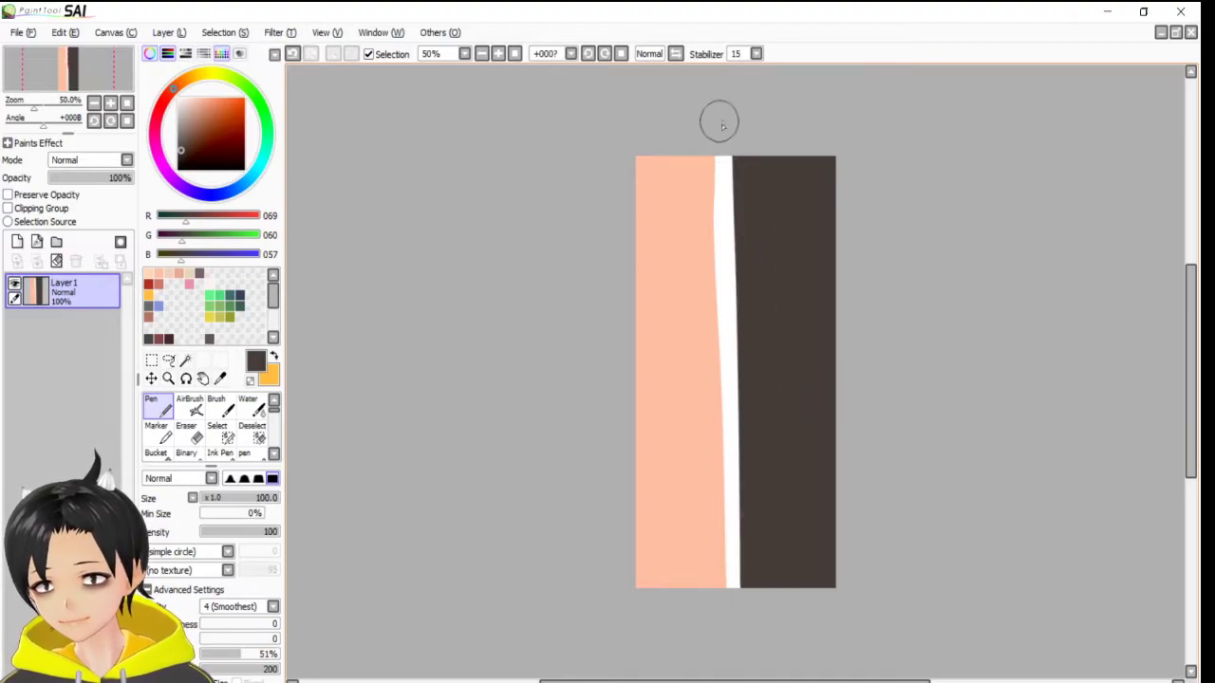
{"action": "left_click_drag", "start_coordinate": [720, 122], "coordinate": [723, 588]}
{"action": "left_click_drag", "start_coordinate": [719, 305], "coordinate": [716, 586]}
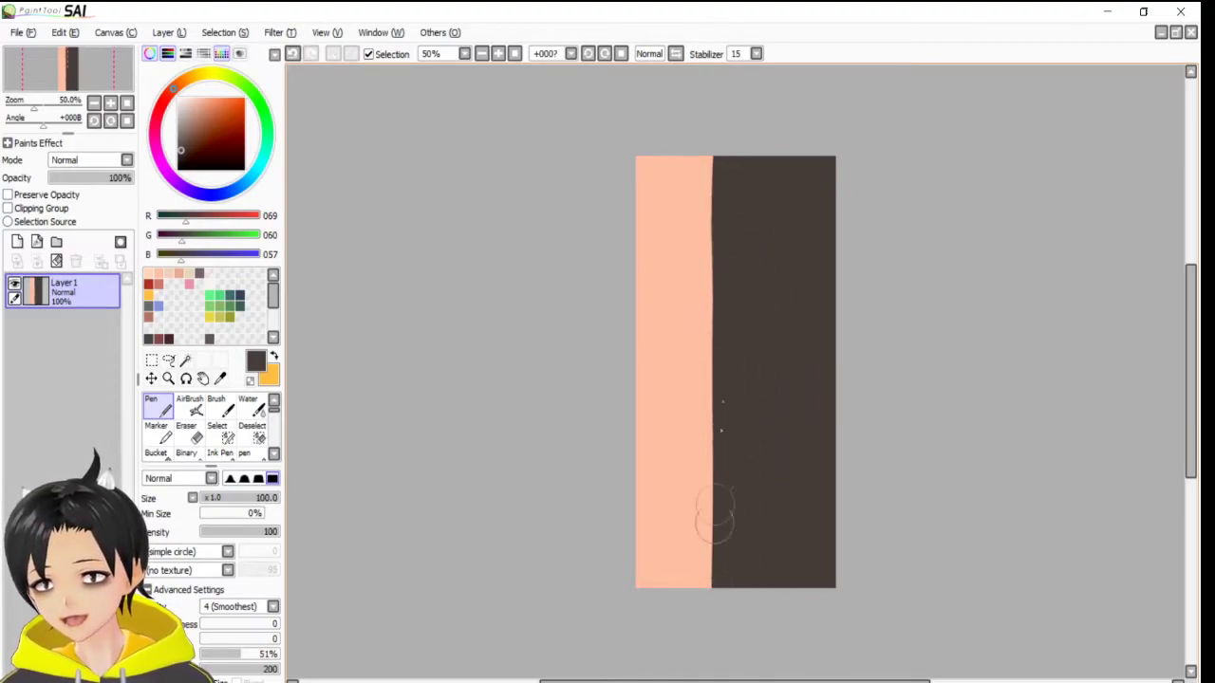
- Pick a near-white colour (RGB 246, 243, 243) and add a new layer in Luminosity mode above Layer1
{"action": "left_click", "coordinate": [178, 100]}
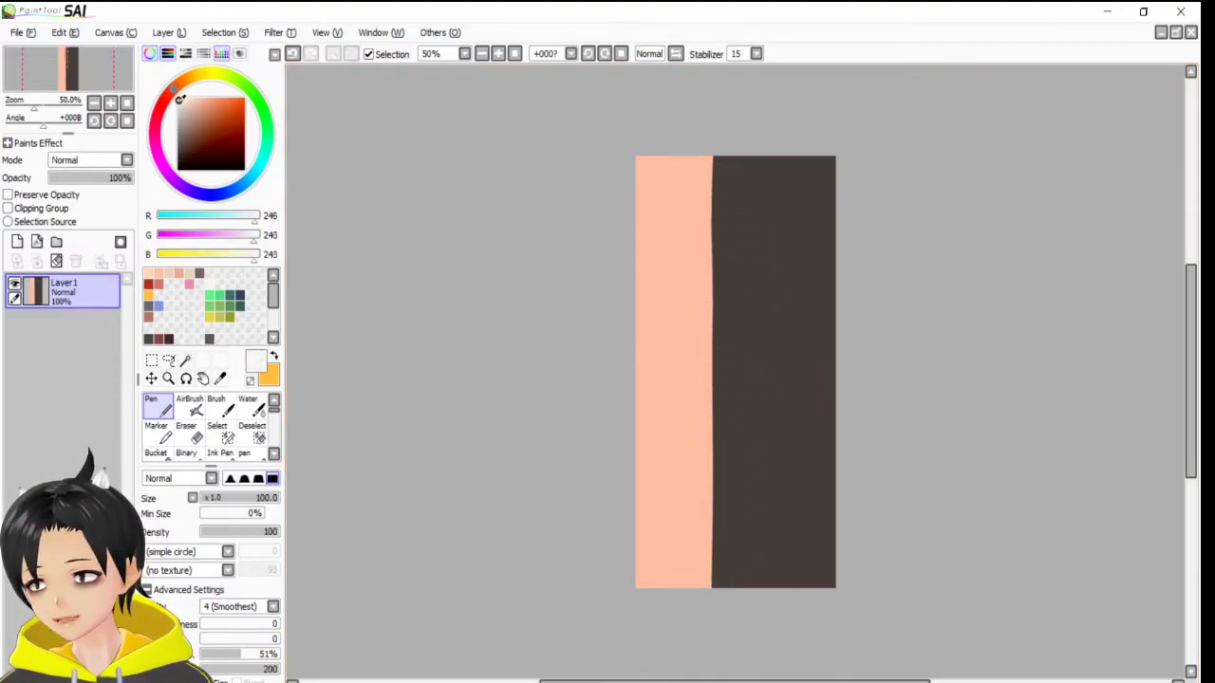
{"action": "left_click", "coordinate": [18, 241]}
{"action": "left_click", "coordinate": [120, 161]}
{"action": "left_click", "coordinate": [104, 231]}
{"action": "left_click_drag", "start_coordinate": [659, 254], "coordinate": [686, 228]}
{"action": "key", "text": "ctrl+z"}
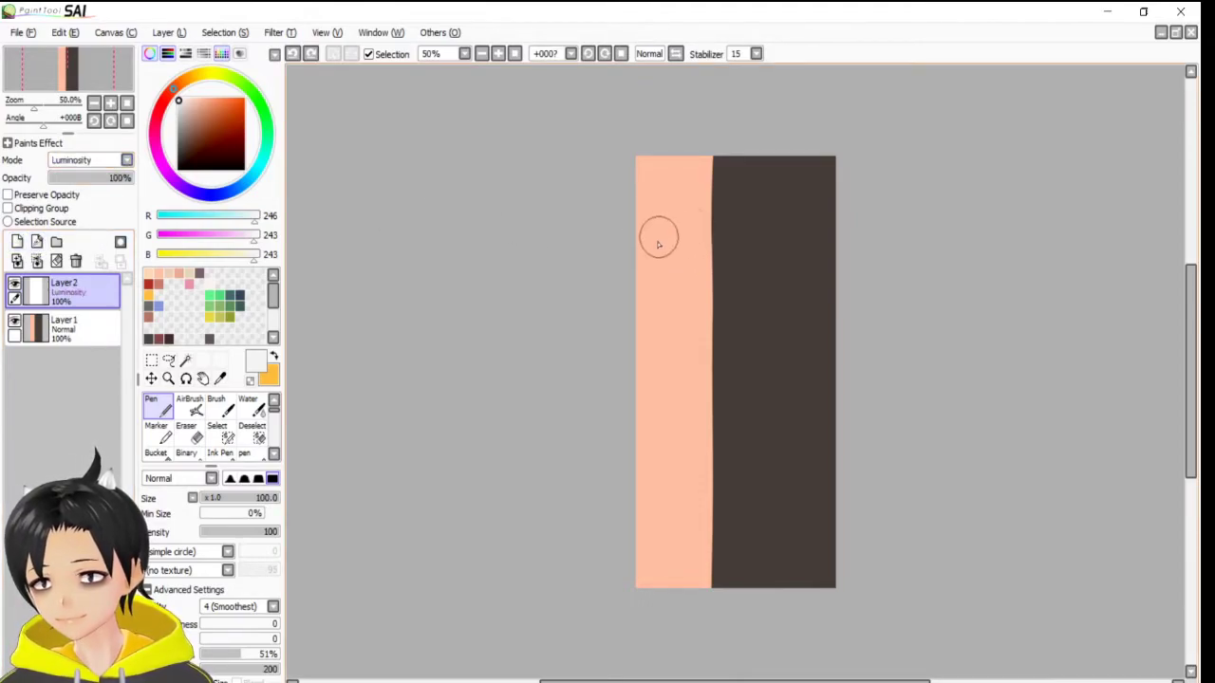
- Try white fur strokes on the upper part of the peach strip with the Pen at size 30
{"action": "key", "text": "bracketleft"}
{"action": "key", "text": "bracketleft"}
{"action": "key", "text": "bracketleft"}
{"action": "key", "text": "bracketleft"}
{"action": "key", "text": "bracketleft"}
{"action": "key", "text": "bracketleft"}
{"action": "key", "text": "bracketleft"}
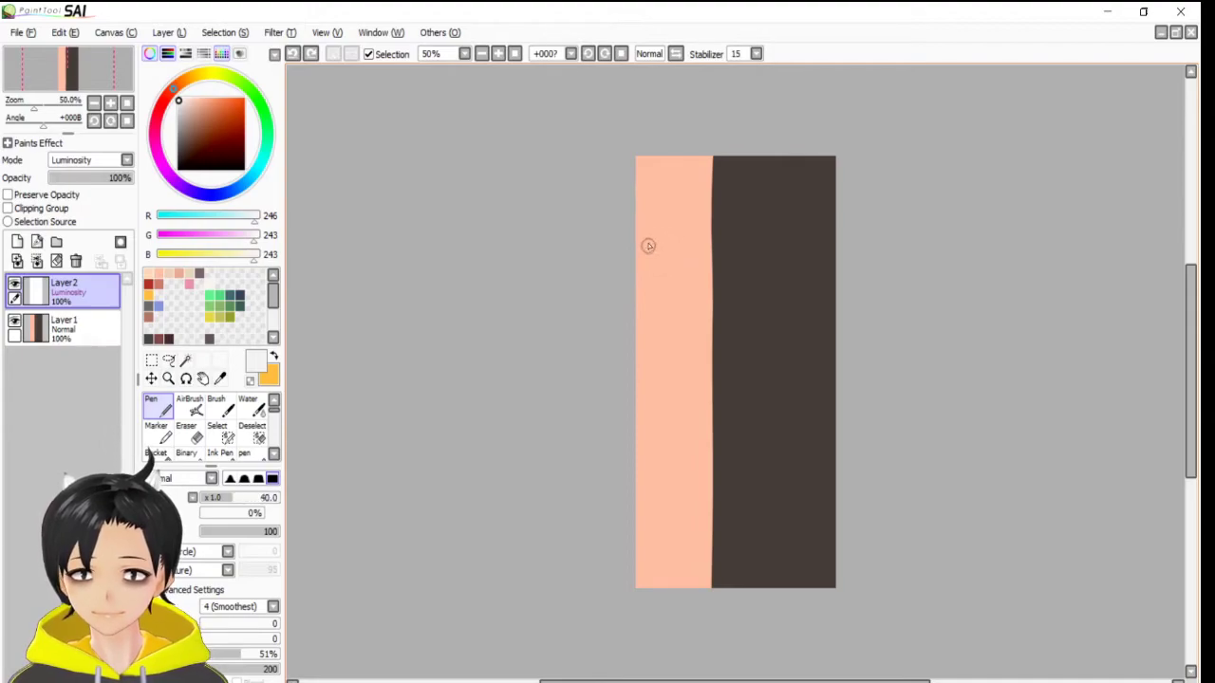
{"action": "left_click_drag", "start_coordinate": [648, 233], "coordinate": [666, 221]}
{"action": "left_click_drag", "start_coordinate": [651, 242], "coordinate": [667, 236]}
{"action": "key", "text": "ctrl+z"}
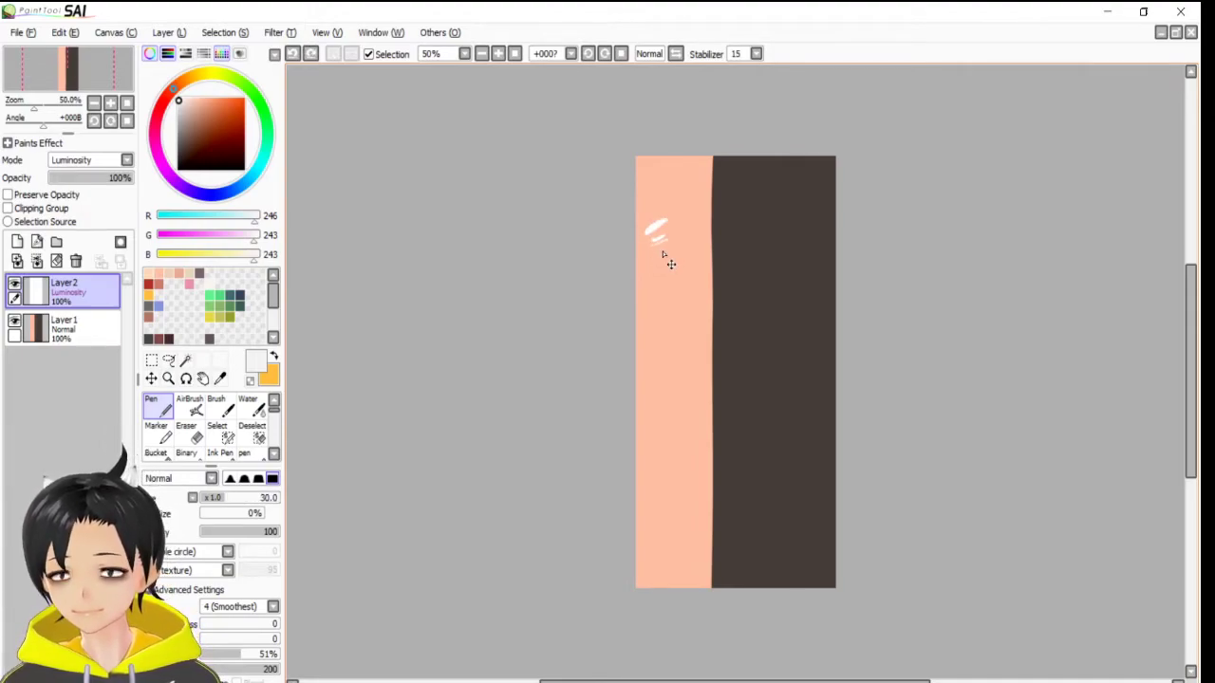
- Draw three small clusters of white fur strokes down the peach strip with the Pen at size 12, and return to VRoid Studio
{"action": "key", "text": "bracketleft"}
{"action": "key", "text": "bracketleft"}
{"action": "key", "text": "bracketleft"}
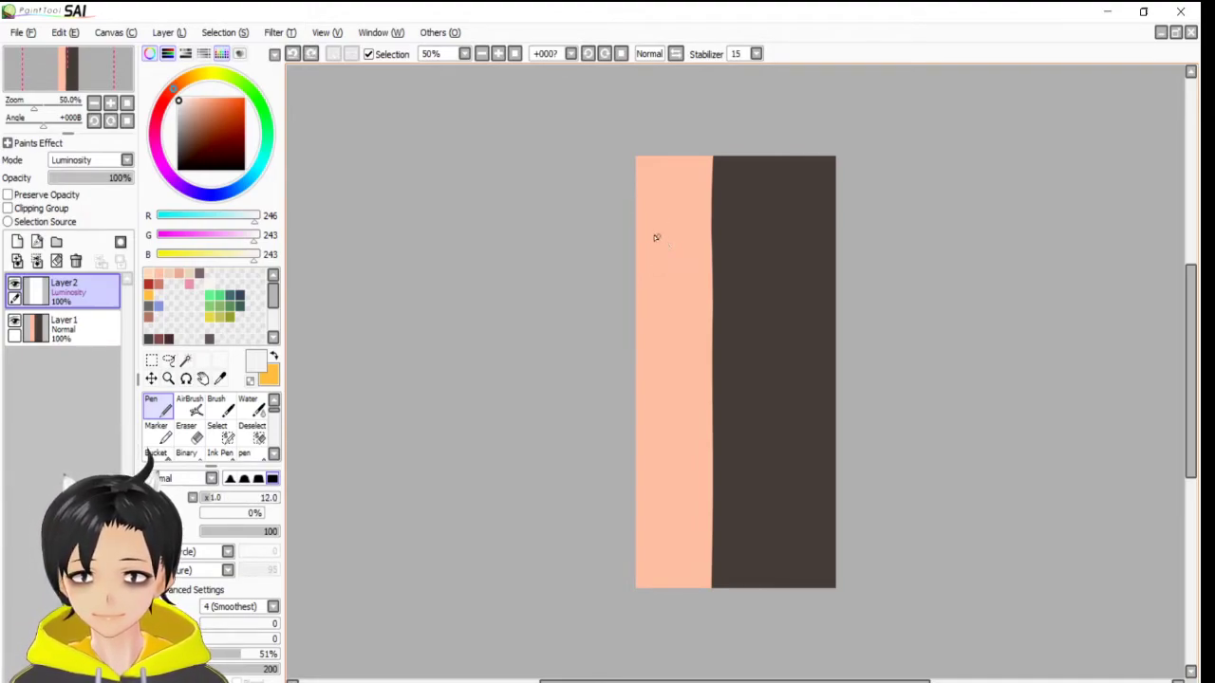
{"action": "left_click_drag", "start_coordinate": [653, 237], "coordinate": [665, 232]}
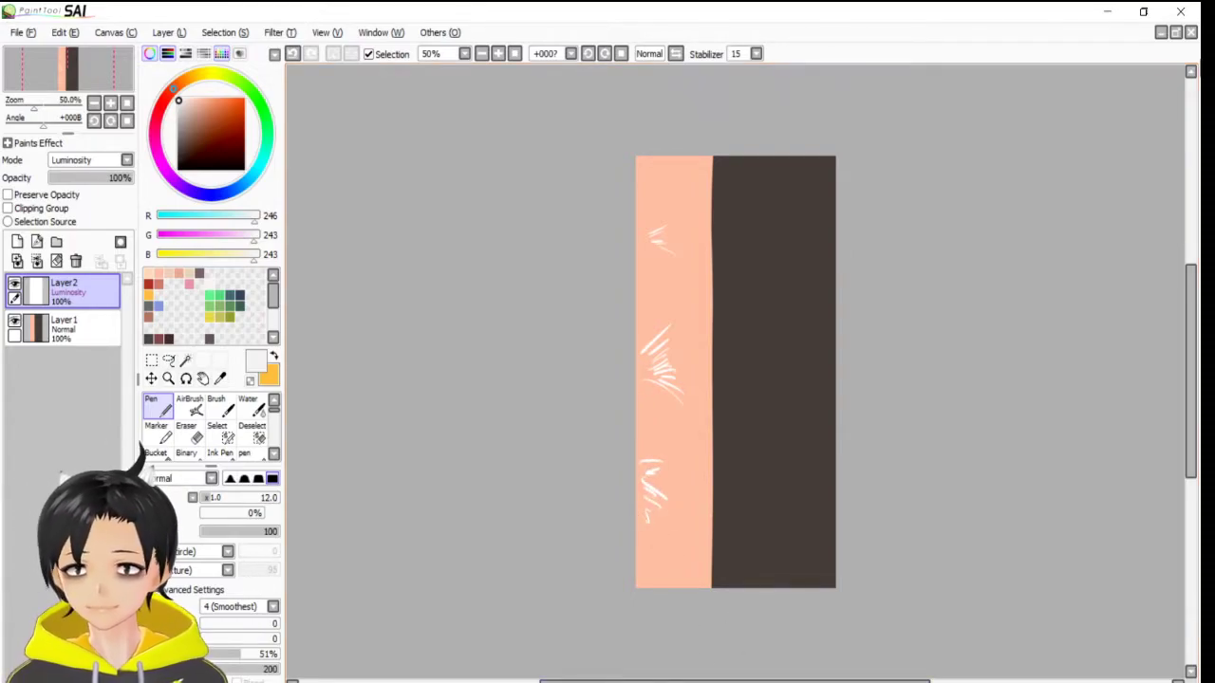
{"action": "left_click", "coordinate": [1182, 13]}
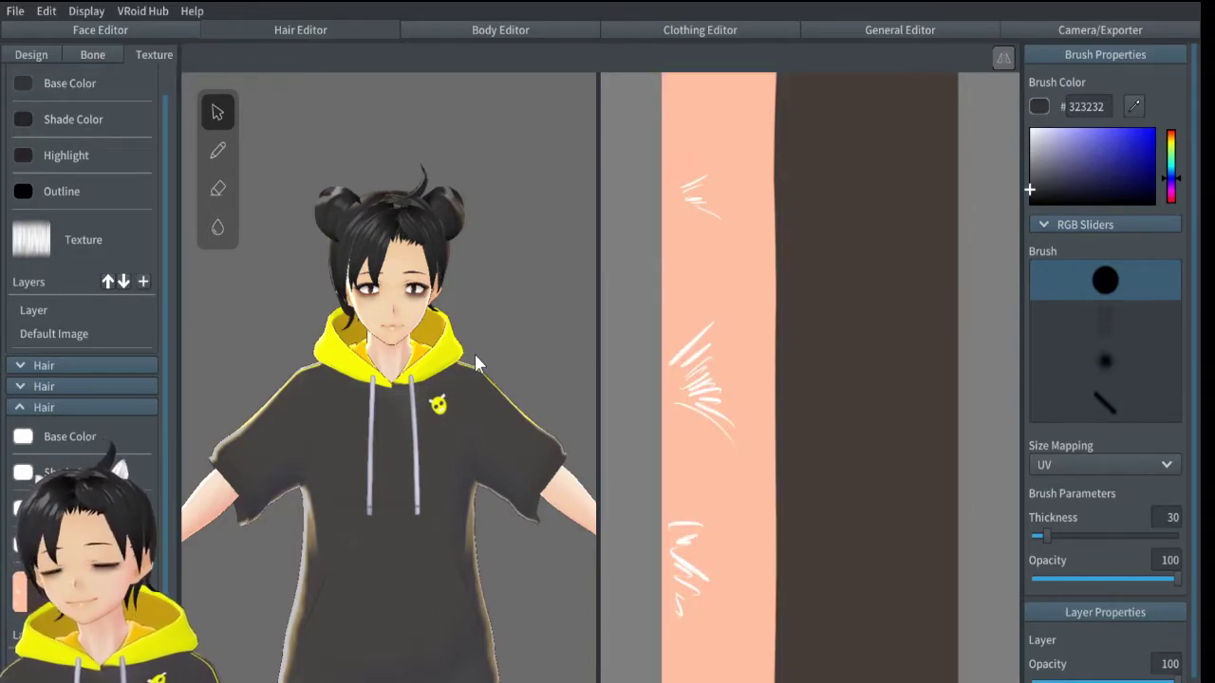
- In the hair design, try the painted peach-and-dark material on the ear at the viewer's left
{"action": "left_click", "coordinate": [19, 57]}
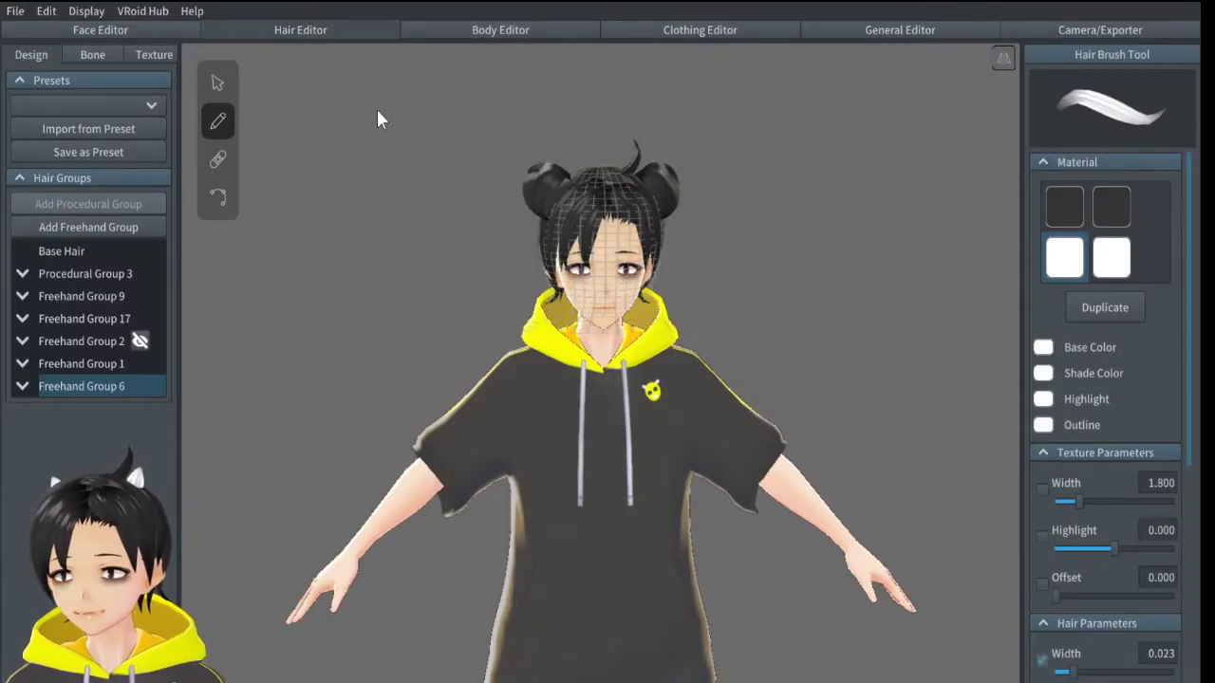
{"action": "left_click", "coordinate": [230, 82]}
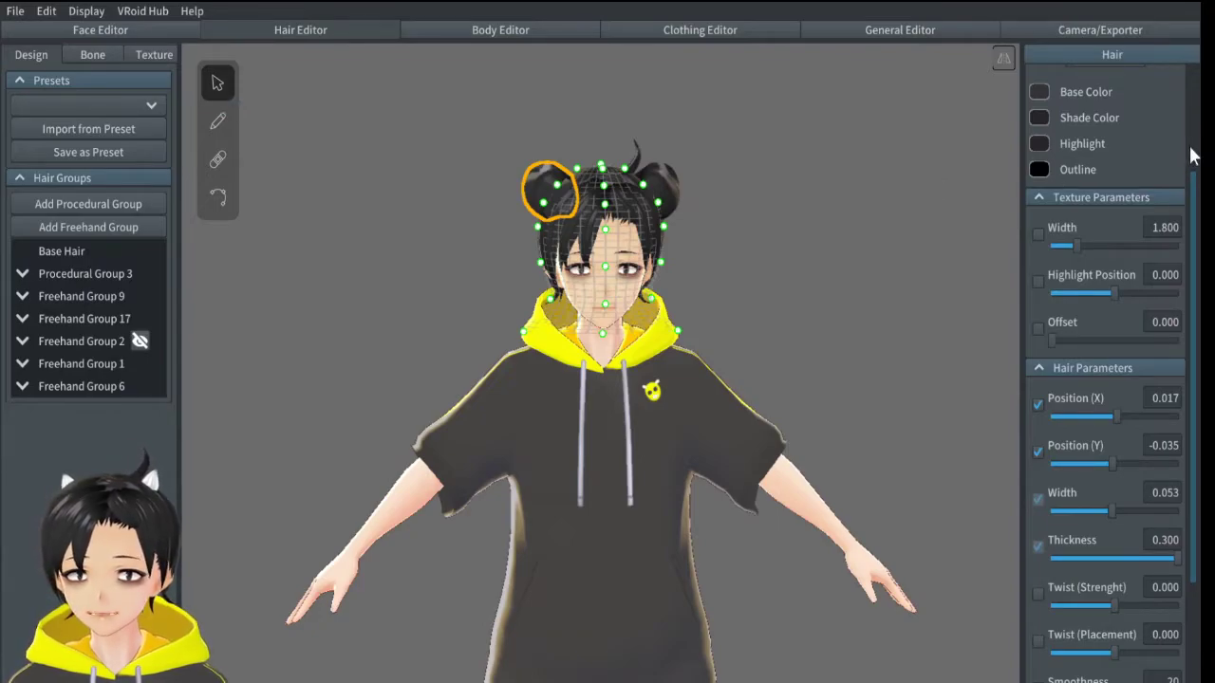
{"action": "scroll", "coordinate": [1194, 179], "scroll_direction": "up", "scroll_amount": 3}
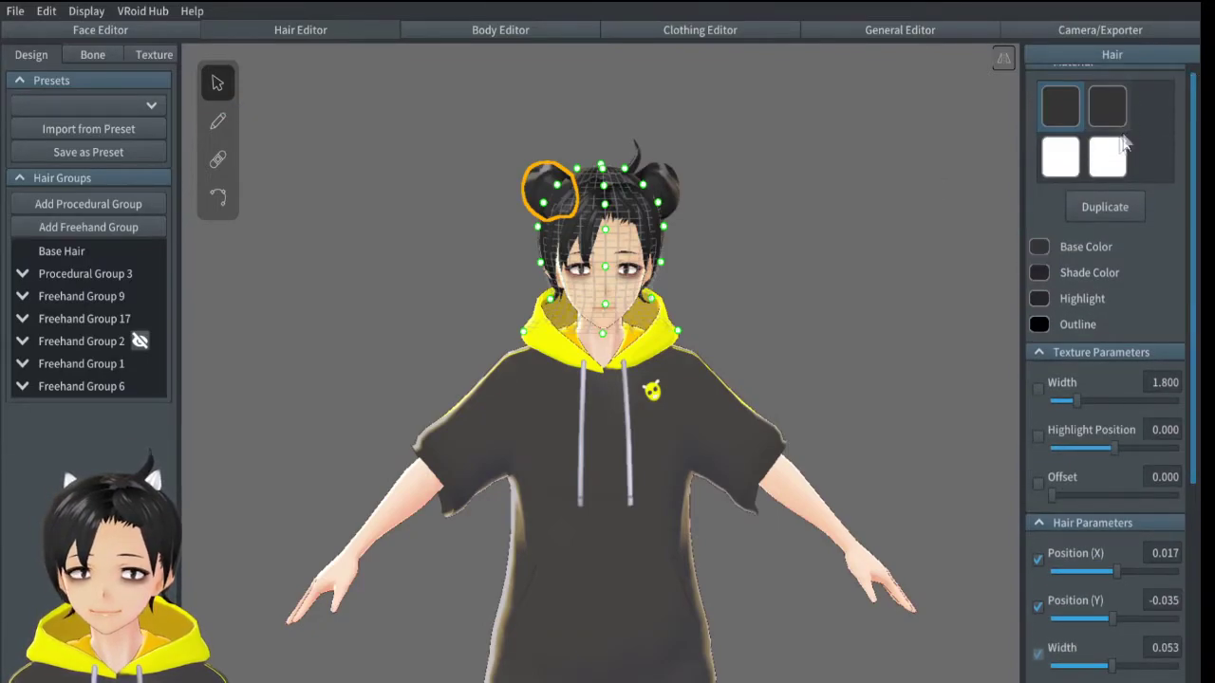
{"action": "left_click", "coordinate": [1107, 157]}
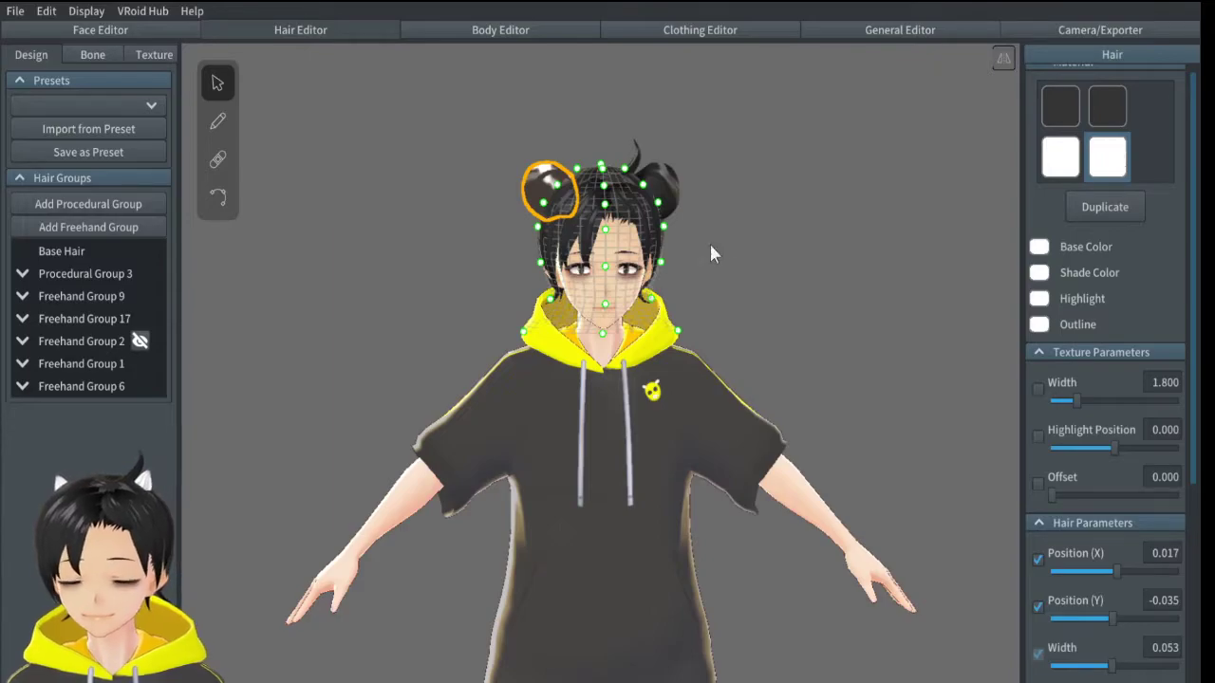
{"action": "mouse_move", "coordinate": [749, 241]}
{"action": "right_mouse_down"}
{"action": "mouse_move", "coordinate": [819, 245]}
{"action": "mouse_move", "coordinate": [740, 254]}
{"action": "right_mouse_up"}
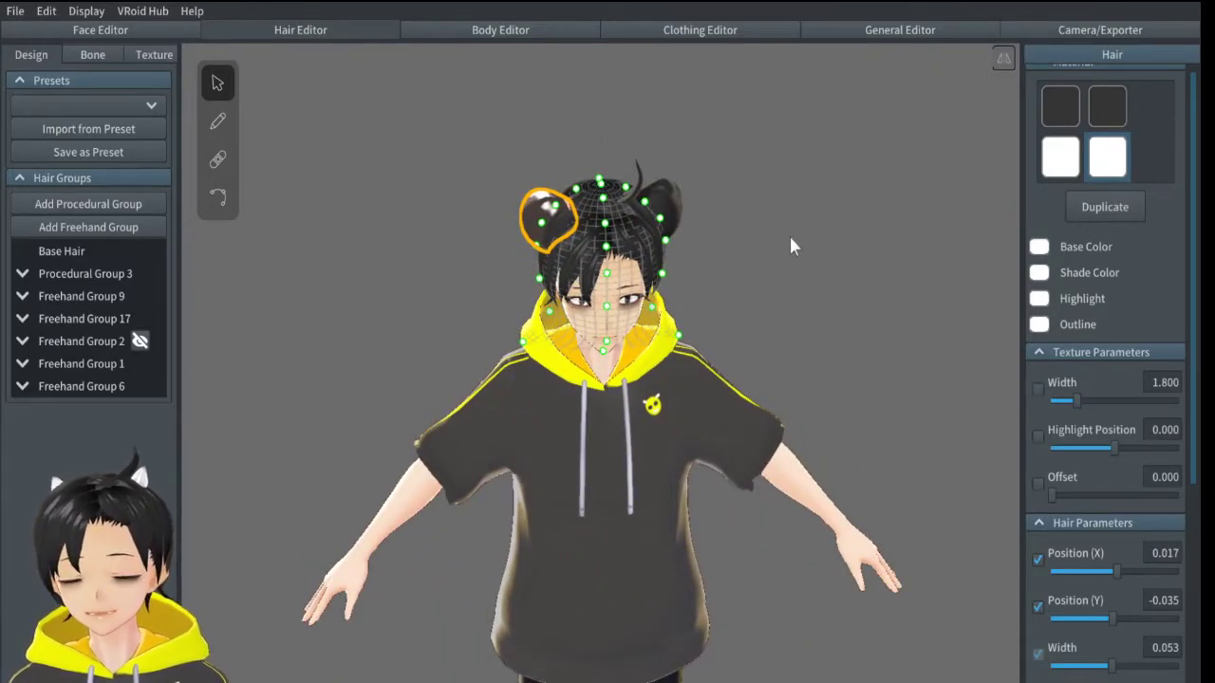
{"action": "key", "text": "ctrl+z"}
- Assign the painted peach-and-dark material to the ear at the viewer's right and inspect it from the front
{"action": "left_click", "coordinate": [669, 201]}
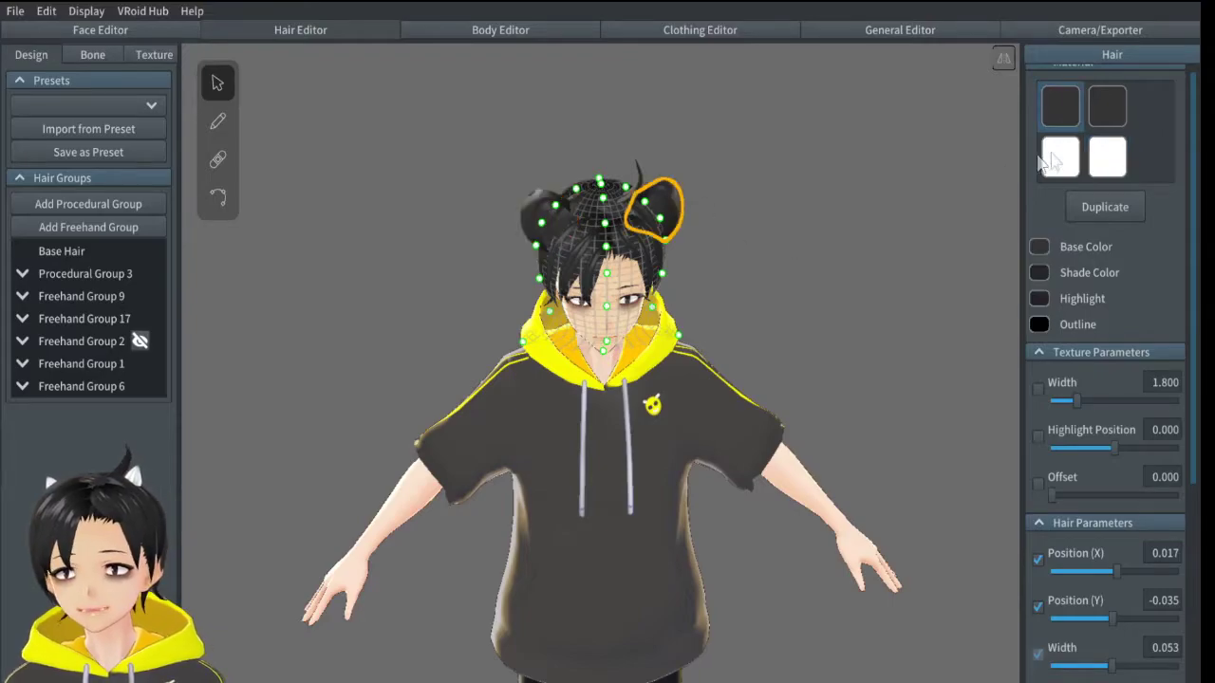
{"action": "left_click", "coordinate": [1106, 157]}
{"action": "right_click_drag", "start_coordinate": [759, 236], "coordinate": [728, 222]}
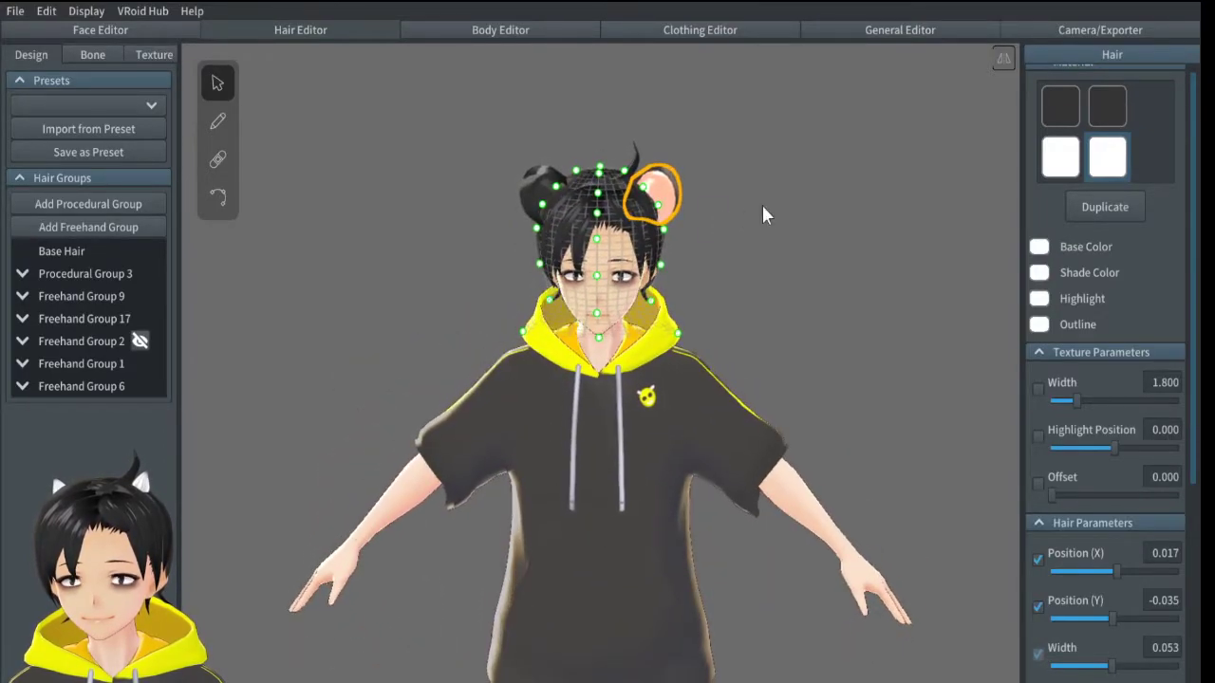
{"action": "left_click", "coordinate": [759, 325]}
{"action": "right_click_drag", "start_coordinate": [741, 249], "coordinate": [566, 283]}
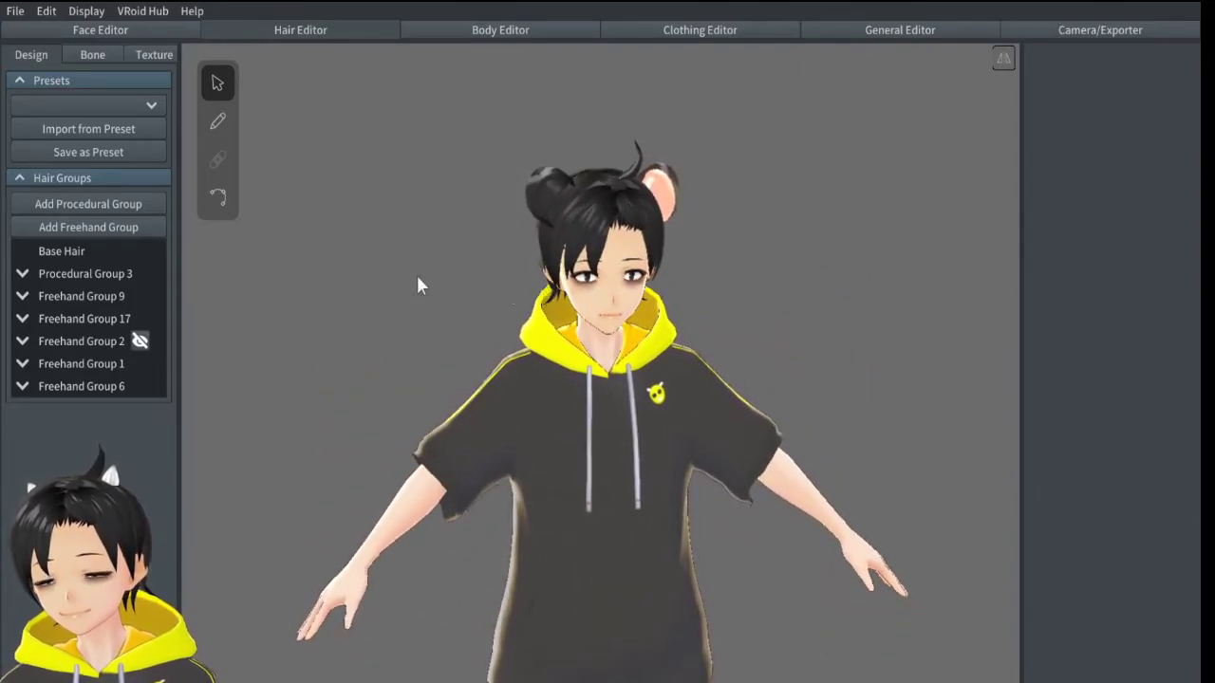
- Open the texture settings of the fourth hair material and select its painted layer for editing
{"action": "left_click", "coordinate": [155, 56]}
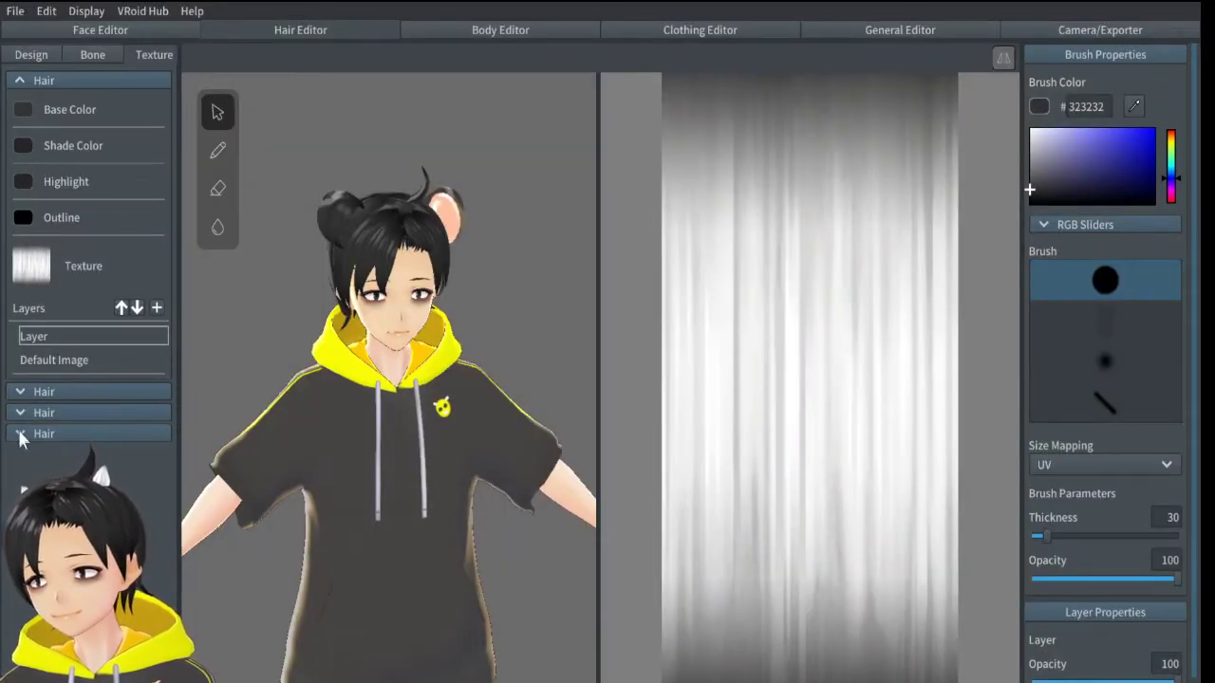
{"action": "left_click", "coordinate": [18, 82]}
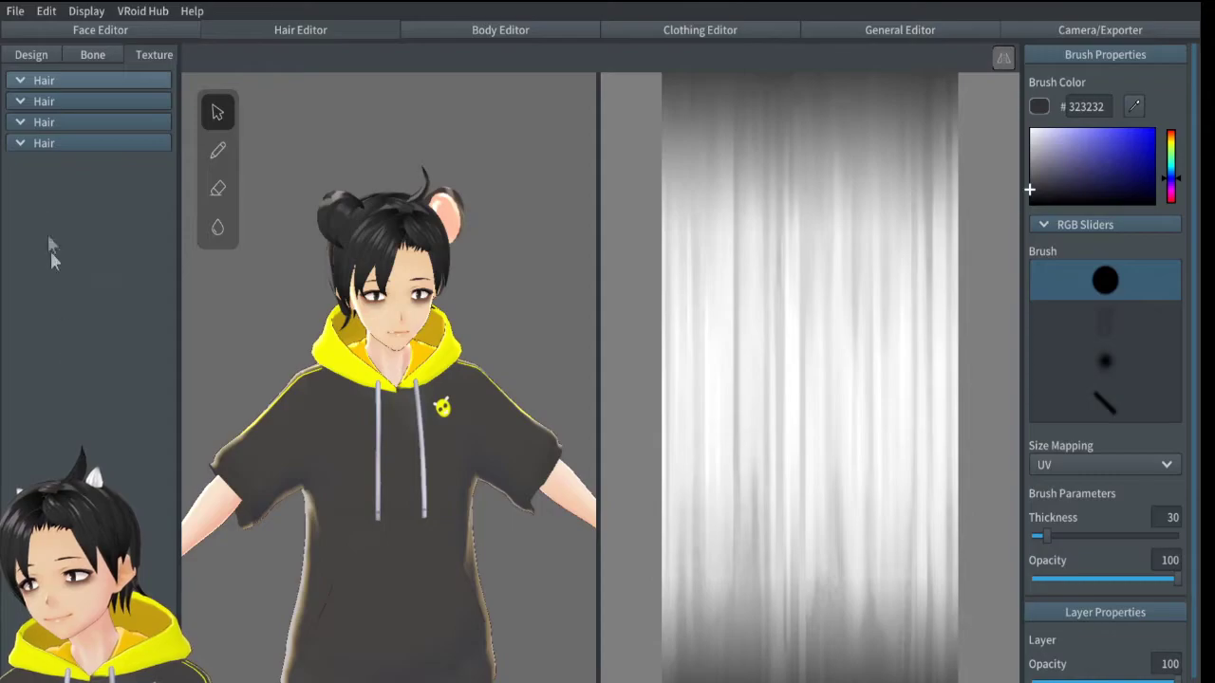
{"action": "left_click", "coordinate": [19, 142]}
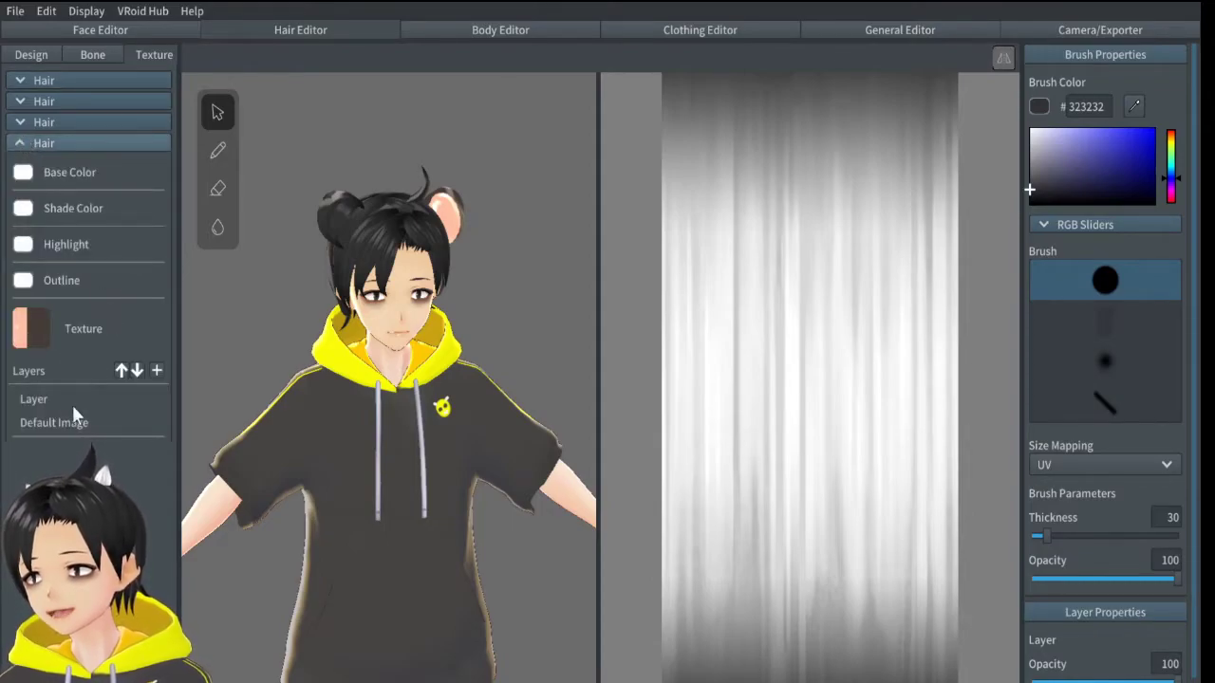
{"action": "left_click", "coordinate": [75, 400]}
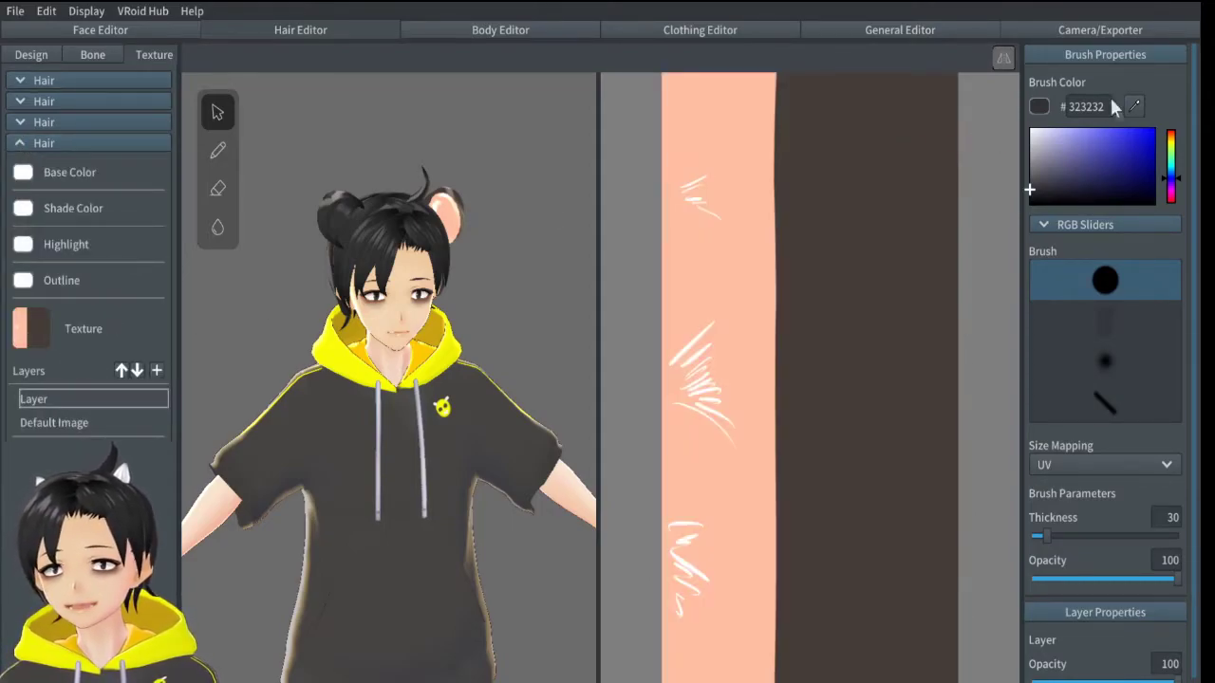
- Sample the dark grey #303131 from the avatar's hair and set the paint brush thickness to 80
{"action": "left_click", "coordinate": [1134, 104]}
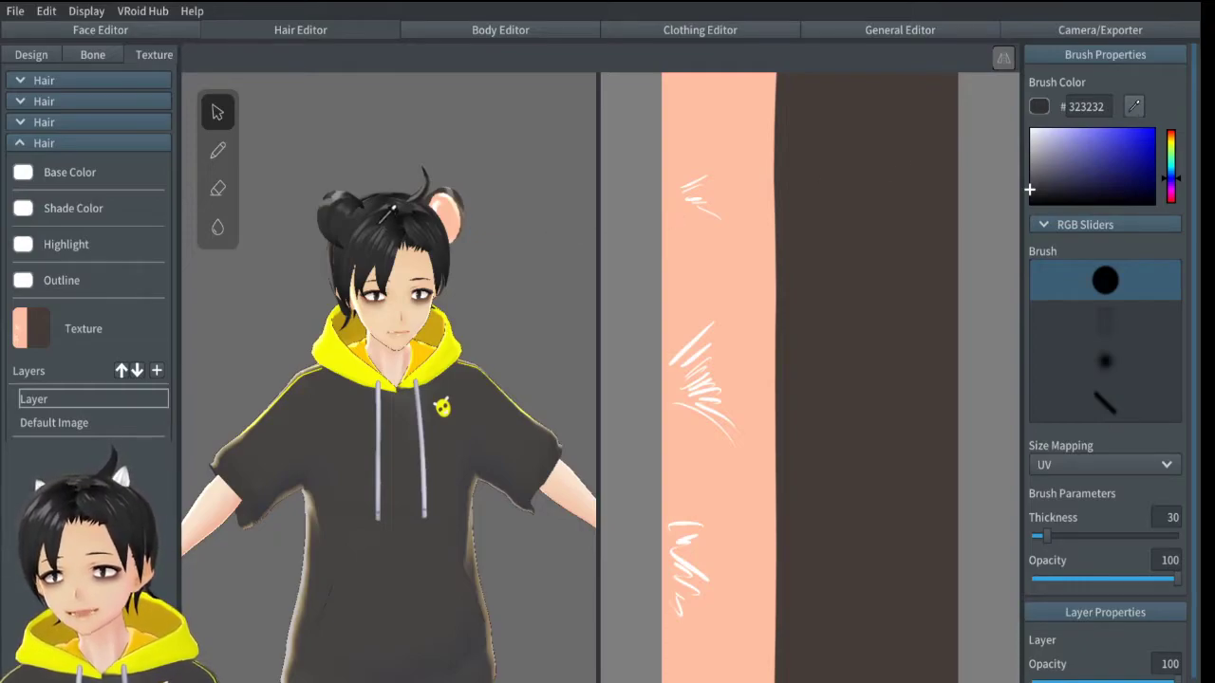
{"action": "left_click", "coordinate": [349, 240]}
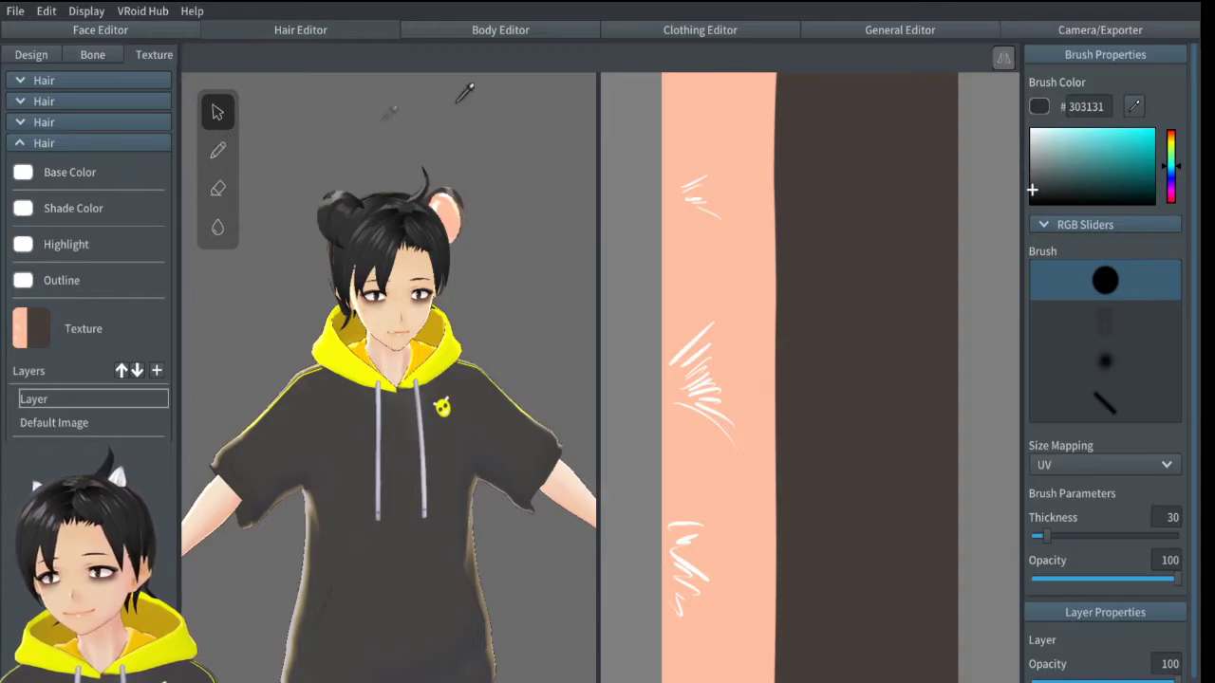
{"action": "left_click", "coordinate": [217, 150]}
{"action": "middle_click_drag", "start_coordinate": [821, 229], "coordinate": [762, 271]}
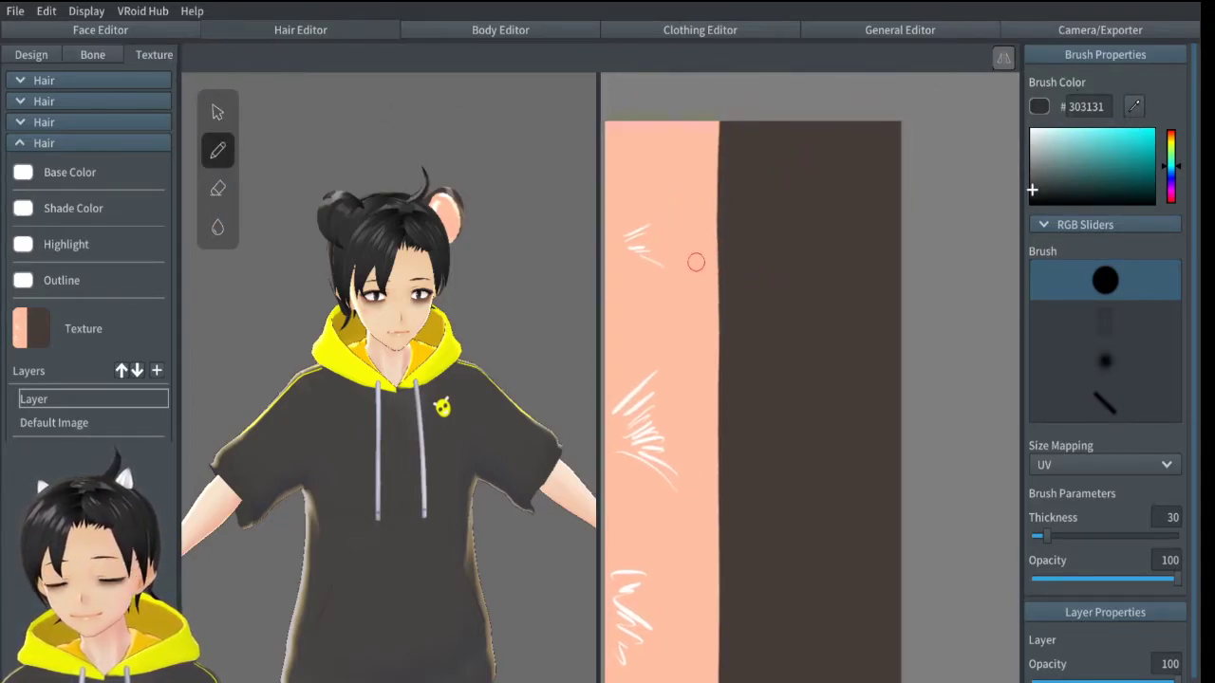
{"action": "key", "text": "bracketright"}
{"action": "key", "text": "bracketright"}
{"action": "key", "text": "bracketright"}
{"action": "key", "text": "bracketright"}
{"action": "key", "text": "bracketright"}
{"action": "key", "text": "bracketright"}
{"action": "key", "text": "bracketright"}
{"action": "key", "text": "bracketright"}
{"action": "key", "text": "bracketright"}
{"action": "key", "text": "bracketright"}
- Paint dark grey over most of the brown area of the ear texture and check the ear from behind
{"action": "mouse_move", "coordinate": [824, 116]}
{"action": "left_mouse_down"}
{"action": "mouse_move", "coordinate": [862, 103]}
{"action": "mouse_move", "coordinate": [900, 302]}
{"action": "mouse_move", "coordinate": [752, 107]}
{"action": "mouse_move", "coordinate": [749, 190]}
{"action": "mouse_move", "coordinate": [822, 89]}
{"action": "mouse_move", "coordinate": [880, 196]}
{"action": "mouse_move", "coordinate": [863, 440]}
{"action": "left_mouse_up"}
{"action": "middle_click_drag", "start_coordinate": [825, 387], "coordinate": [798, 288]}
{"action": "mouse_move", "coordinate": [811, 175]}
{"action": "left_mouse_down"}
{"action": "mouse_move", "coordinate": [864, 456]}
{"action": "mouse_move", "coordinate": [859, 607]}
{"action": "mouse_move", "coordinate": [857, 526]}
{"action": "mouse_move", "coordinate": [750, 653]}
{"action": "mouse_move", "coordinate": [764, 536]}
{"action": "mouse_move", "coordinate": [721, 645]}
{"action": "mouse_move", "coordinate": [750, 484]}
{"action": "mouse_move", "coordinate": [771, 631]}
{"action": "mouse_move", "coordinate": [837, 427]}
{"action": "mouse_move", "coordinate": [808, 626]}
{"action": "mouse_move", "coordinate": [749, 491]}
{"action": "mouse_move", "coordinate": [704, 640]}
{"action": "mouse_move", "coordinate": [738, 369]}
{"action": "mouse_move", "coordinate": [778, 313]}
{"action": "mouse_move", "coordinate": [787, 273]}
{"action": "left_mouse_up"}
{"action": "mouse_move", "coordinate": [703, 666]}
{"action": "left_mouse_down"}
{"action": "mouse_move", "coordinate": [737, 416]}
{"action": "mouse_move", "coordinate": [706, 662]}
{"action": "left_mouse_up"}
{"action": "left_click_drag", "start_coordinate": [759, 332], "coordinate": [771, 214]}
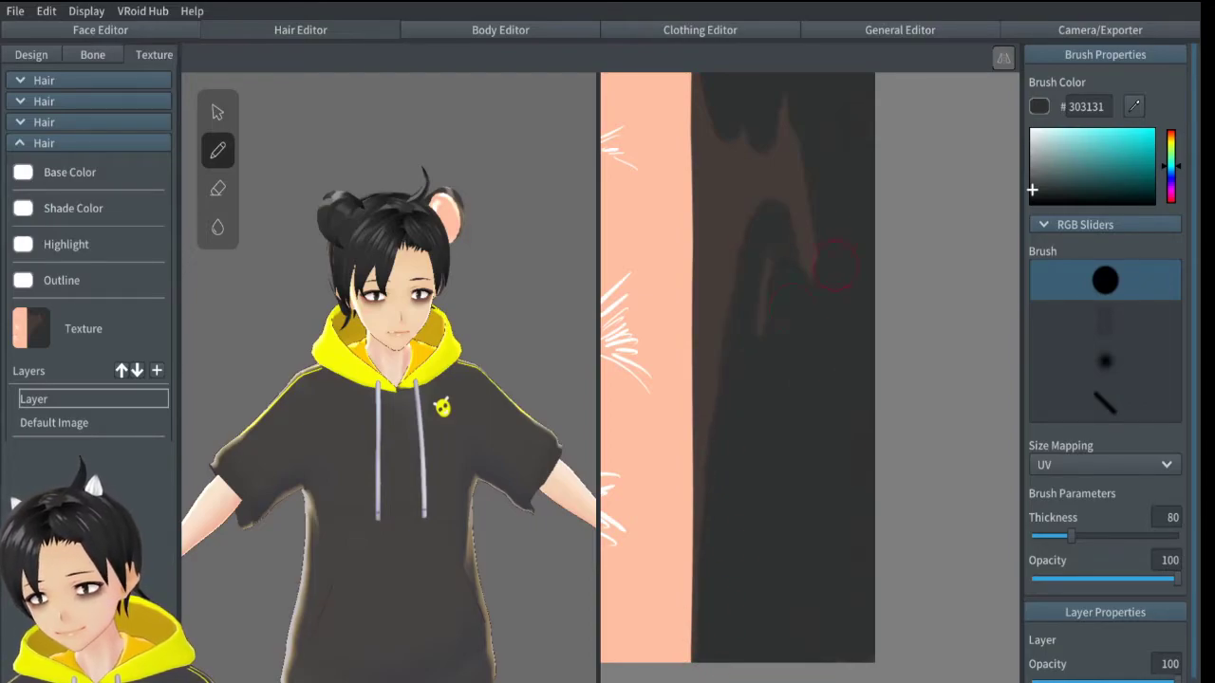
{"action": "right_click_drag", "start_coordinate": [514, 282], "coordinate": [485, 292]}
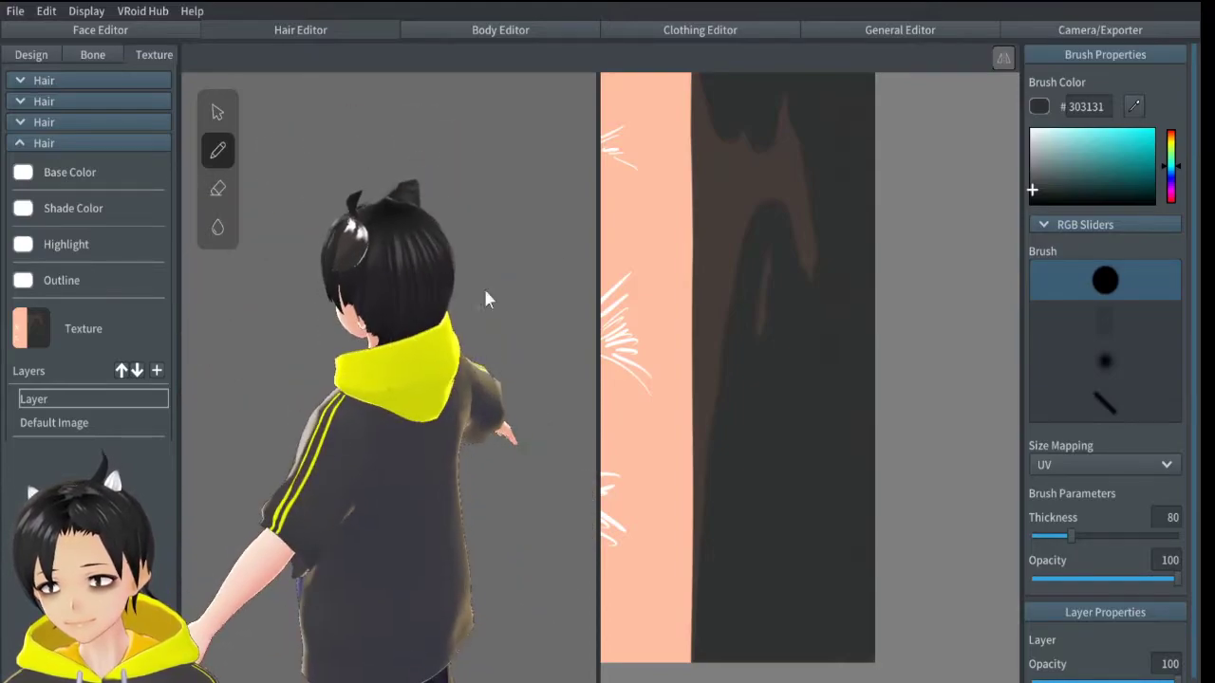
- Cover the remaining brown patches in the middle of the dark area and along the lower peach boundary with dark grey
{"action": "middle_click_drag", "start_coordinate": [733, 251], "coordinate": [717, 321]}
{"action": "left_click_drag", "start_coordinate": [798, 351], "coordinate": [799, 303]}
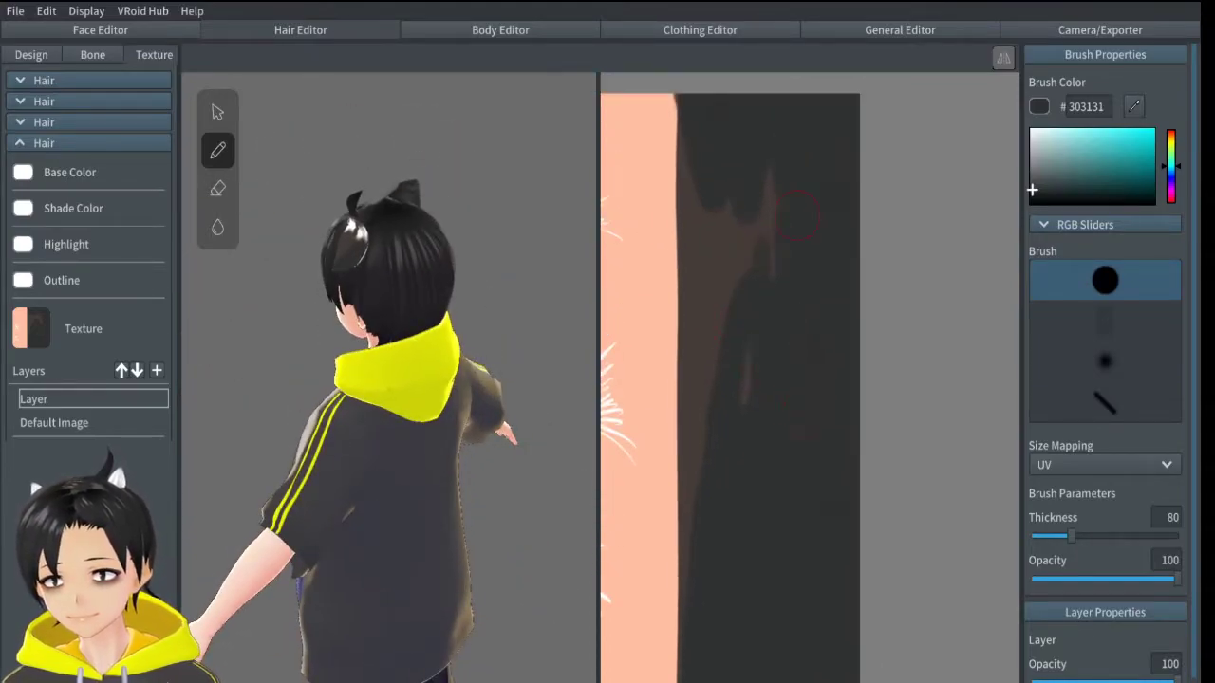
{"action": "mouse_move", "coordinate": [795, 235]}
{"action": "left_mouse_down"}
{"action": "mouse_move", "coordinate": [752, 285]}
{"action": "mouse_move", "coordinate": [730, 360]}
{"action": "left_mouse_up"}
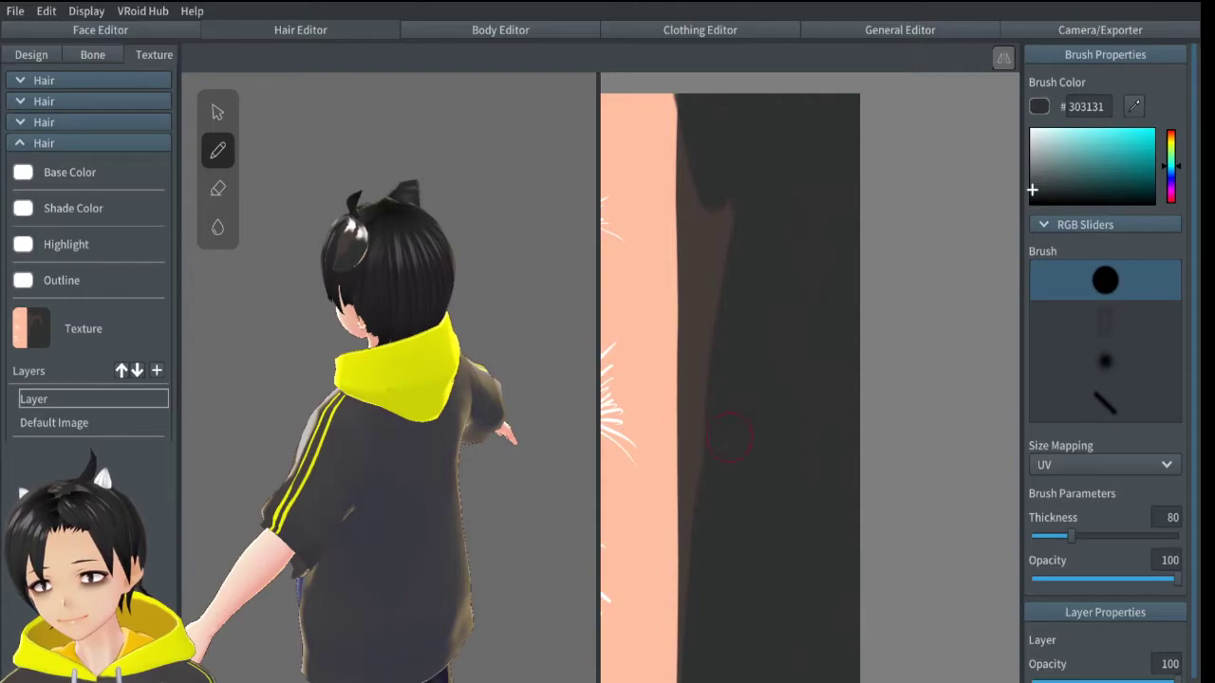
{"action": "left_click_drag", "start_coordinate": [698, 625], "coordinate": [728, 417]}
{"action": "left_click_drag", "start_coordinate": [703, 560], "coordinate": [750, 239]}
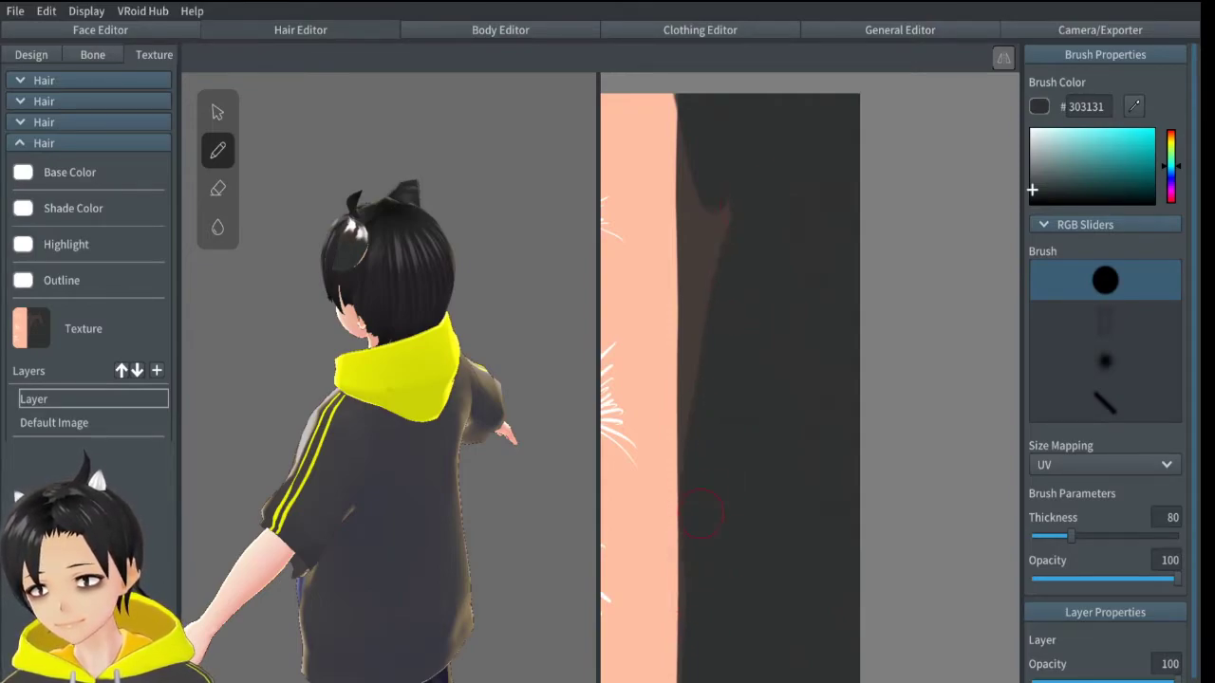
{"action": "left_click_drag", "start_coordinate": [696, 662], "coordinate": [728, 555]}
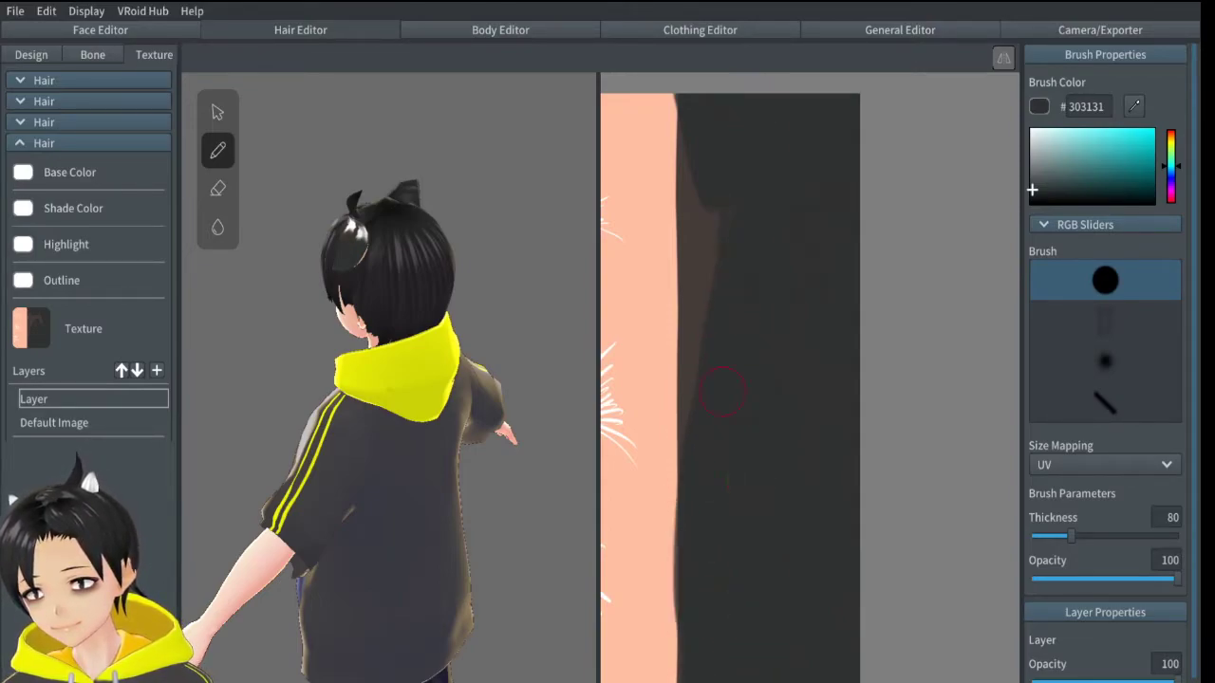
- Paint dark grey over the last brown sliver along the upper peach boundary, redoing the stroke that cuts into the peach
{"action": "mouse_move", "coordinate": [704, 389]}
{"action": "left_mouse_down"}
{"action": "mouse_move", "coordinate": [673, 483]}
{"action": "mouse_move", "coordinate": [697, 345]}
{"action": "left_mouse_up"}
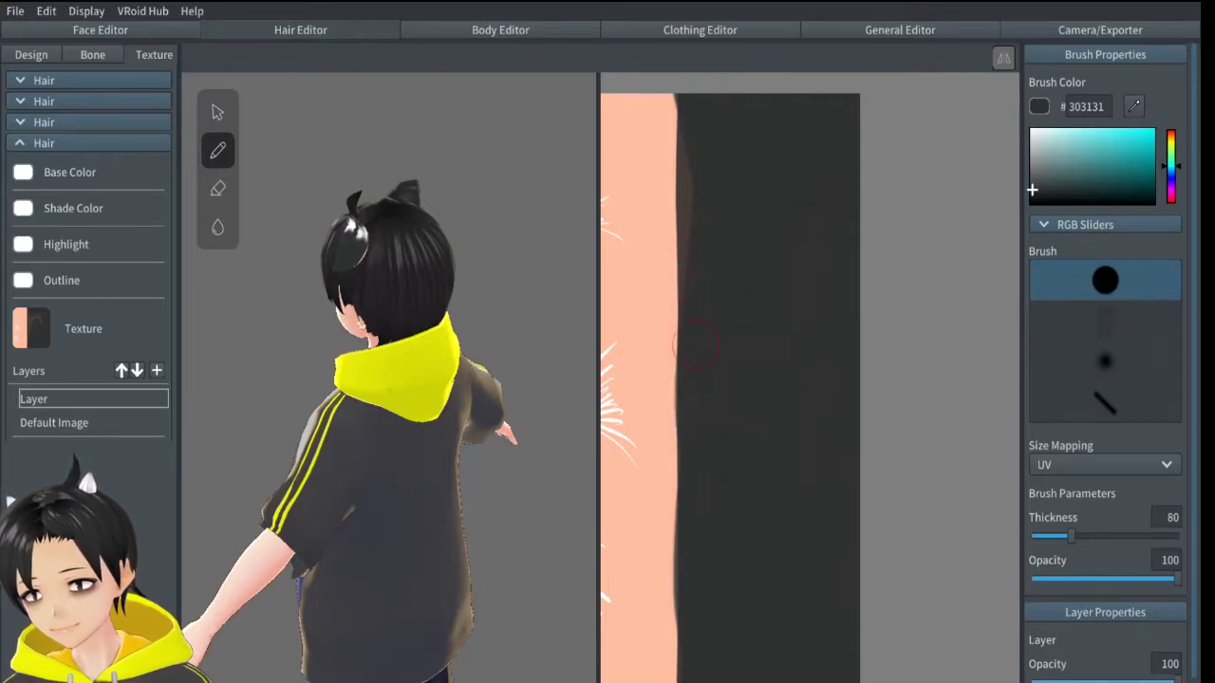
{"action": "left_click_drag", "start_coordinate": [697, 300], "coordinate": [693, 76]}
{"action": "left_click_drag", "start_coordinate": [687, 353], "coordinate": [688, 198]}
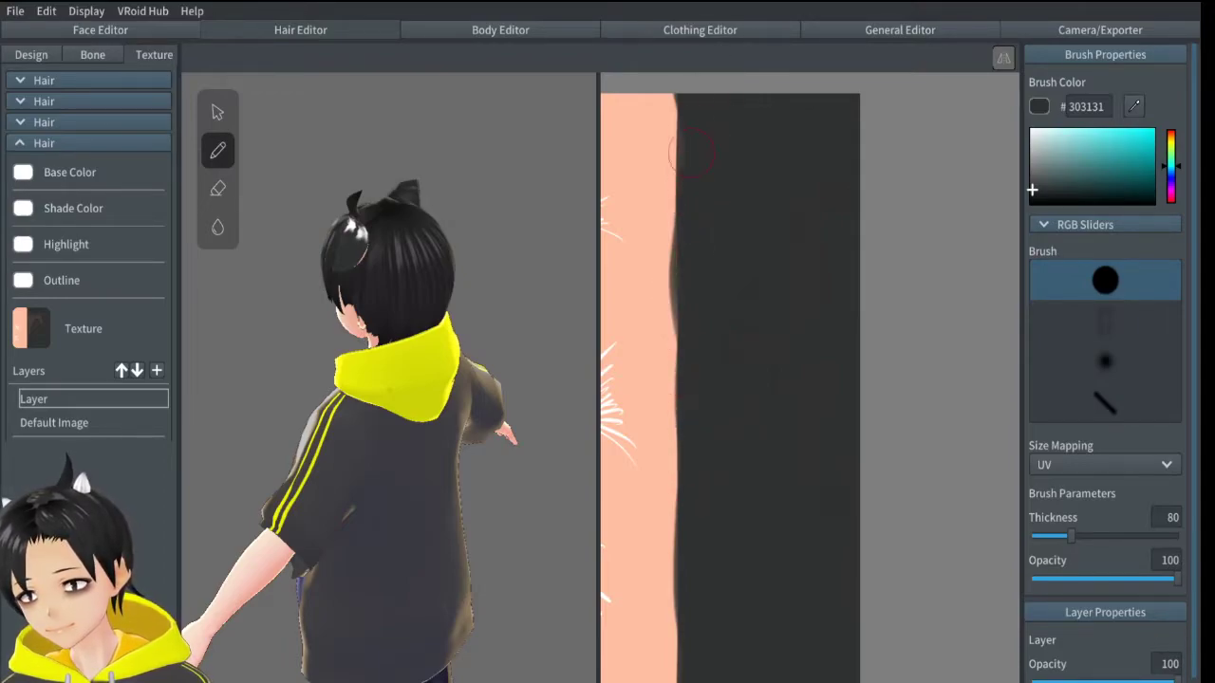
{"action": "key", "text": "ctrl+z"}
{"action": "left_click_drag", "start_coordinate": [696, 309], "coordinate": [695, 97]}
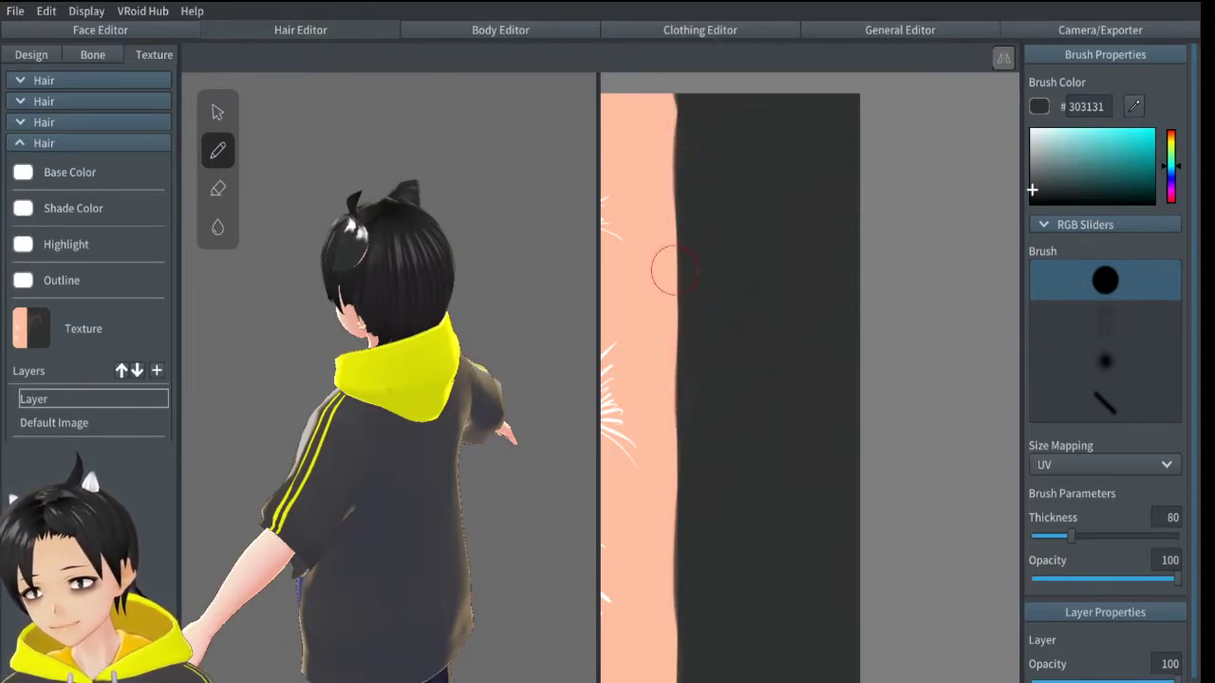
{"action": "scroll", "coordinate": [717, 351], "scroll_direction": "down", "scroll_amount": 1}
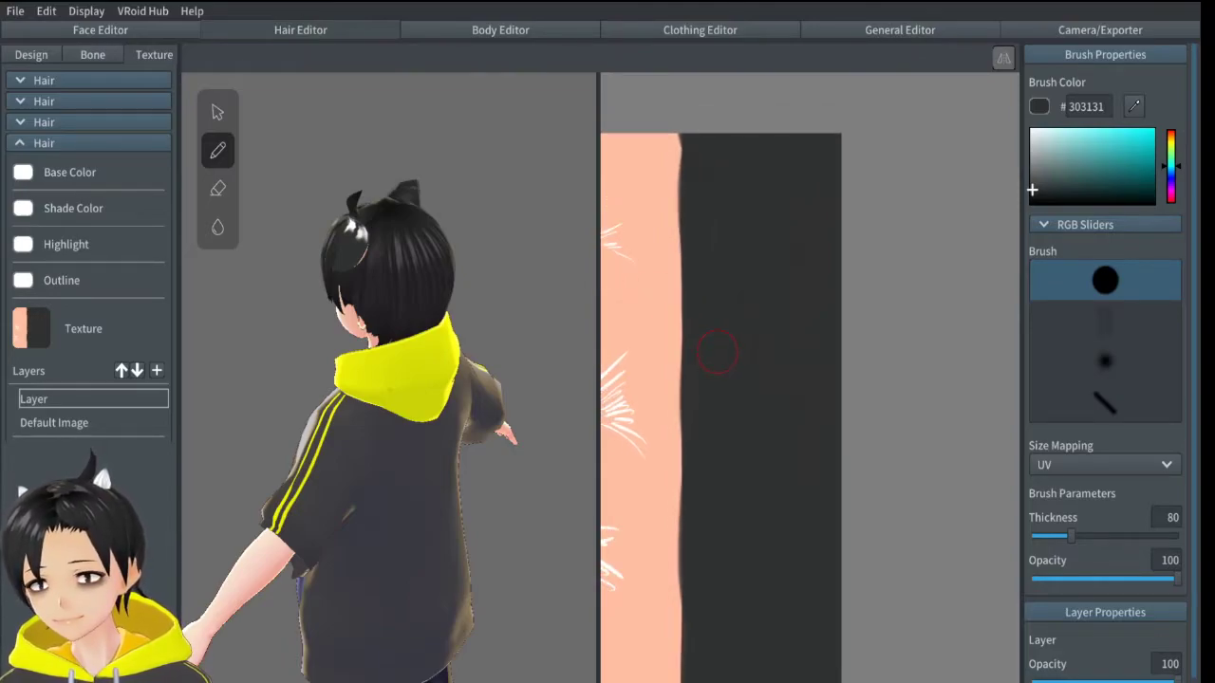
- Paint a thin dark grey band along the upper outer edge of the peach strip, undoing the first stroke
{"action": "middle_click_drag", "start_coordinate": [612, 339], "coordinate": [699, 327]}
{"action": "right_click_drag", "start_coordinate": [484, 339], "coordinate": [535, 325]}
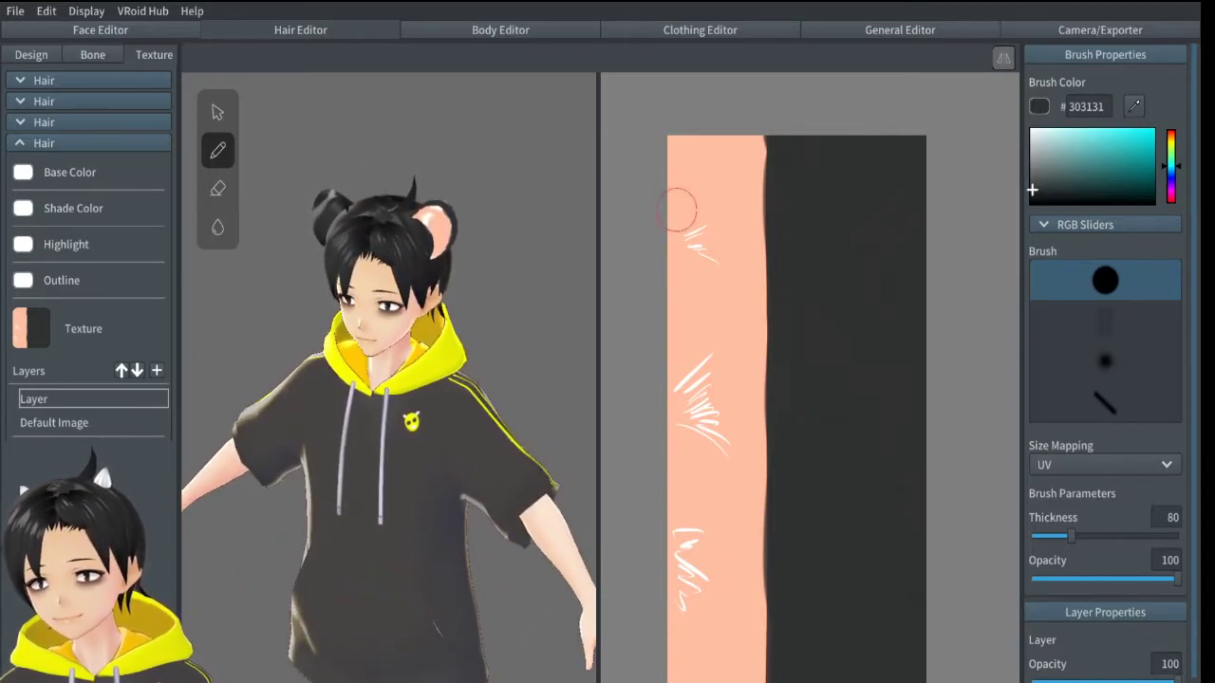
{"action": "left_click_drag", "start_coordinate": [677, 104], "coordinate": [667, 348]}
{"action": "key", "text": "ctrl+z"}
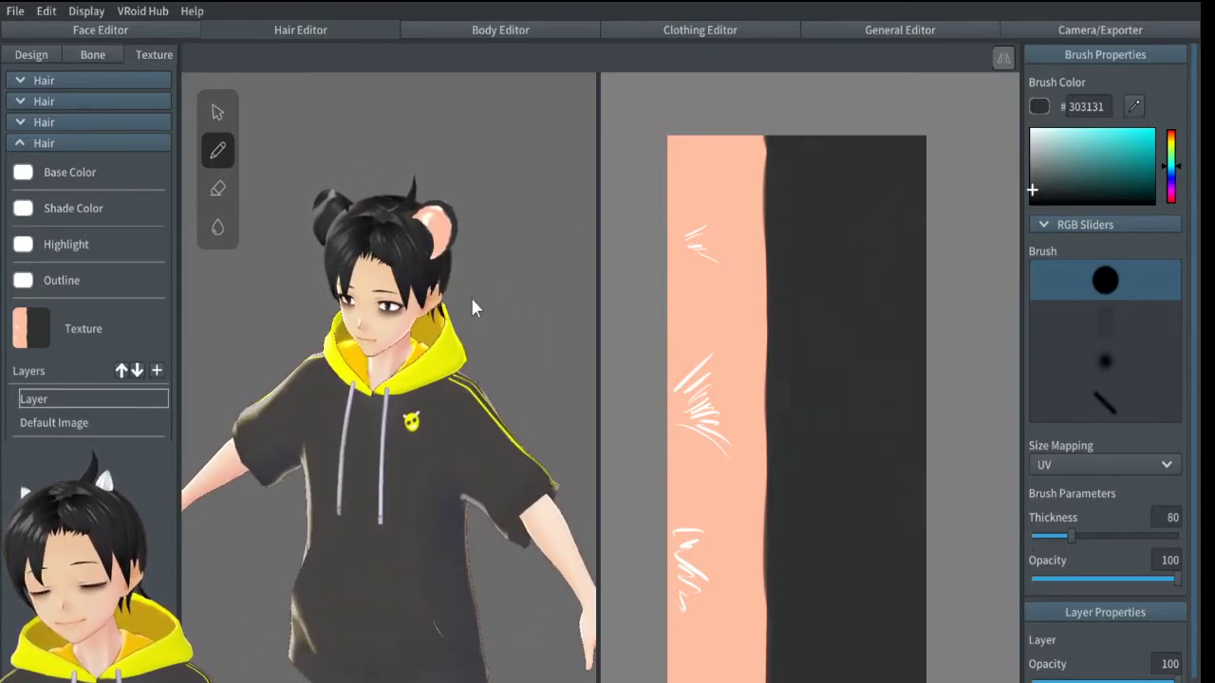
{"action": "right_click_drag", "start_coordinate": [470, 296], "coordinate": [420, 306]}
{"action": "left_click_drag", "start_coordinate": [671, 138], "coordinate": [672, 289]}
{"action": "left_click_drag", "start_coordinate": [674, 193], "coordinate": [651, 539]}
{"action": "left_click_drag", "start_coordinate": [646, 351], "coordinate": [650, 554]}
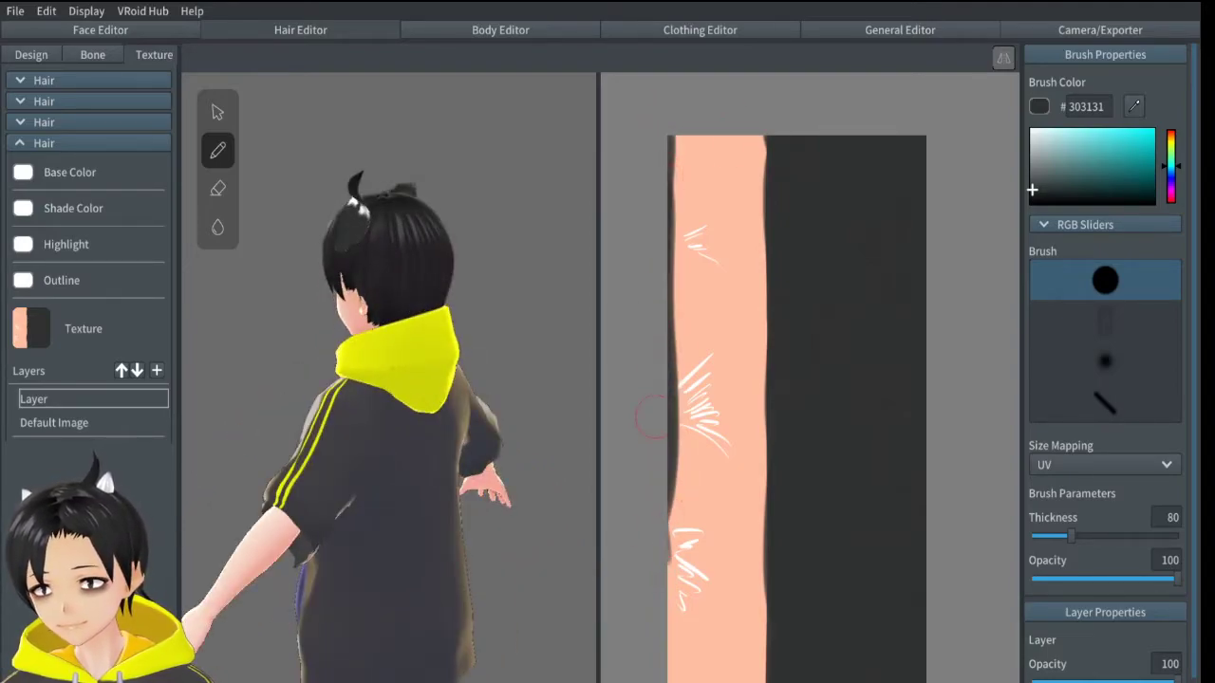
- Extend the thin dark grey band down the peach strip's outer edge to the bottom and check the ear from the front
{"action": "middle_click_drag", "start_coordinate": [662, 404], "coordinate": [654, 325]}
{"action": "left_click_drag", "start_coordinate": [666, 410], "coordinate": [655, 600]}
{"action": "left_click_drag", "start_coordinate": [655, 396], "coordinate": [650, 607]}
{"action": "left_click_drag", "start_coordinate": [661, 389], "coordinate": [640, 552]}
{"action": "right_click_drag", "start_coordinate": [491, 337], "coordinate": [566, 341]}
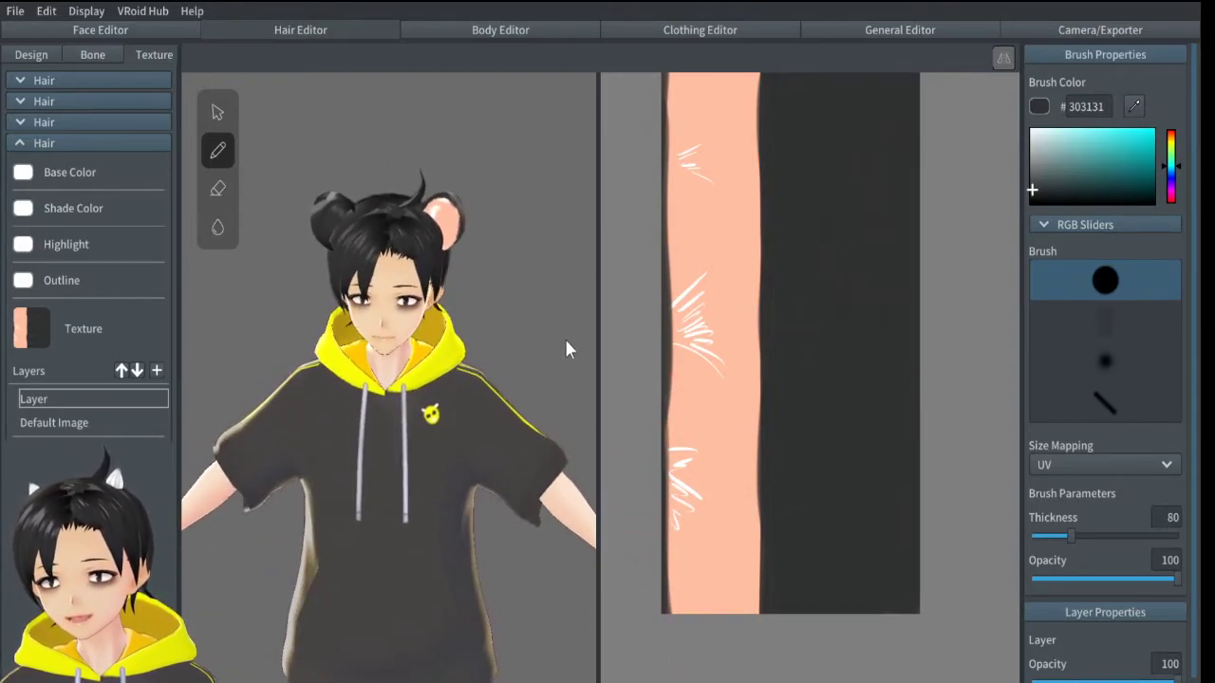
{"action": "middle_click_drag", "start_coordinate": [741, 260], "coordinate": [716, 316]}
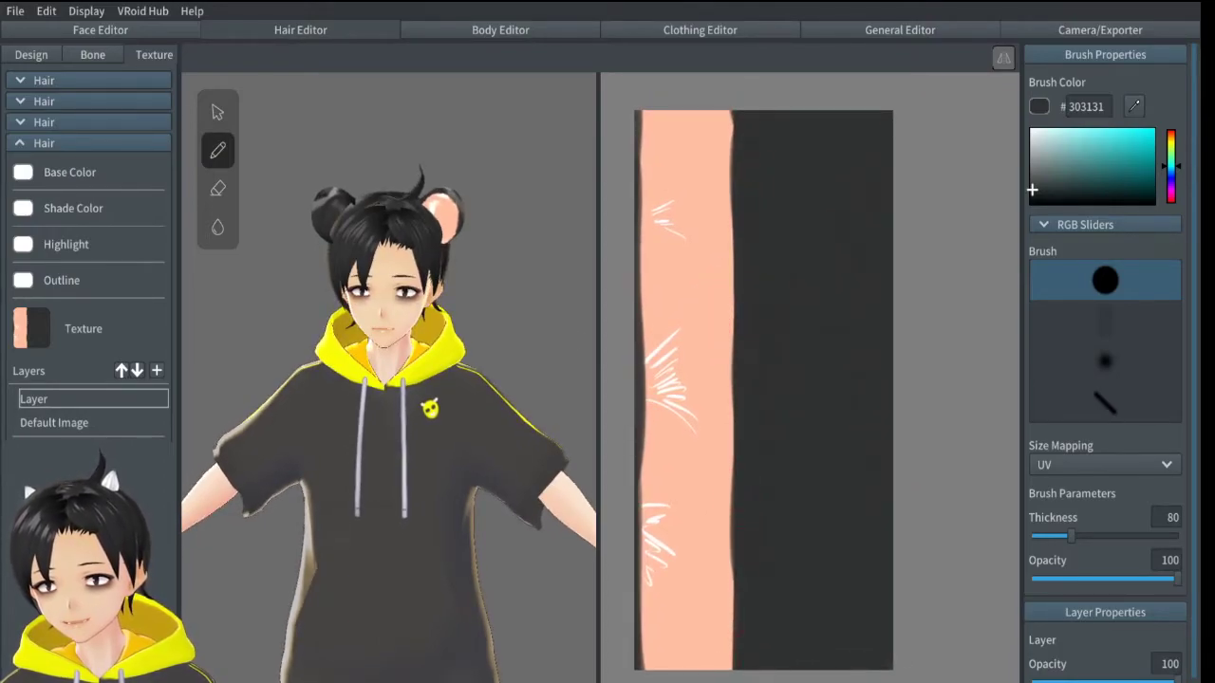
- Paint a dark grey stroke down the boundary between the peach strip and the large dark area
{"action": "left_click_drag", "start_coordinate": [725, 112], "coordinate": [727, 676]}
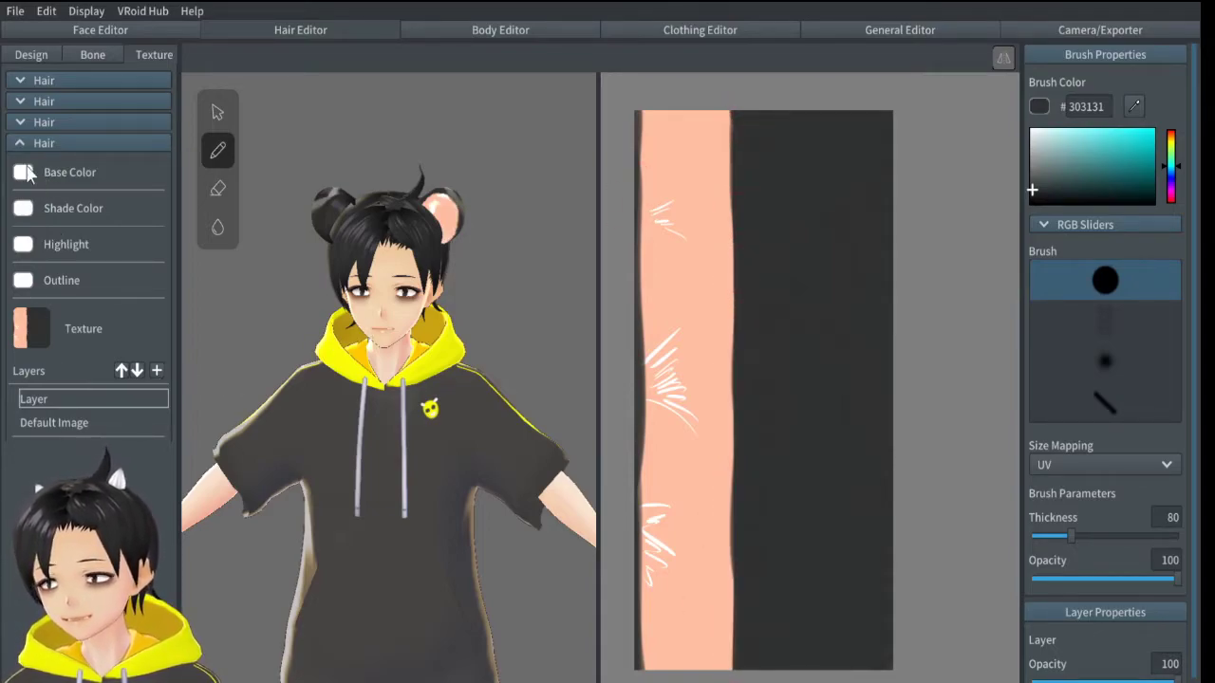
{"action": "left_click", "coordinate": [22, 173]}
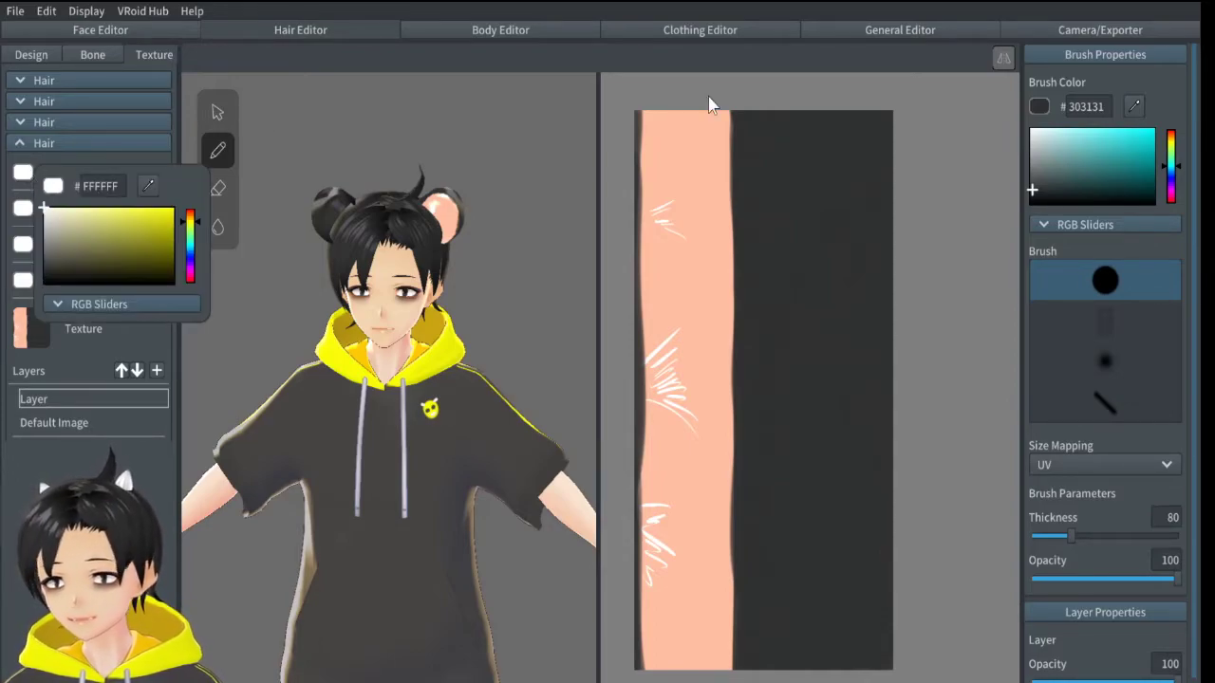
{"action": "left_click", "coordinate": [106, 184]}
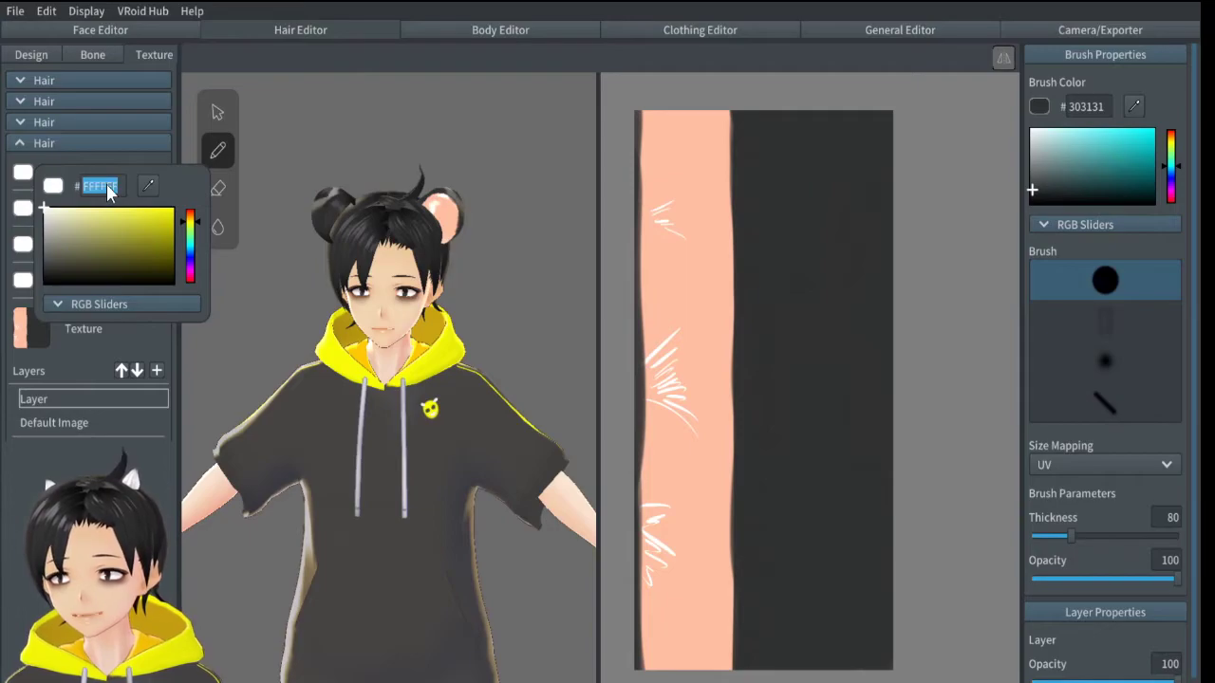
{"action": "type", "text": "0.053"}
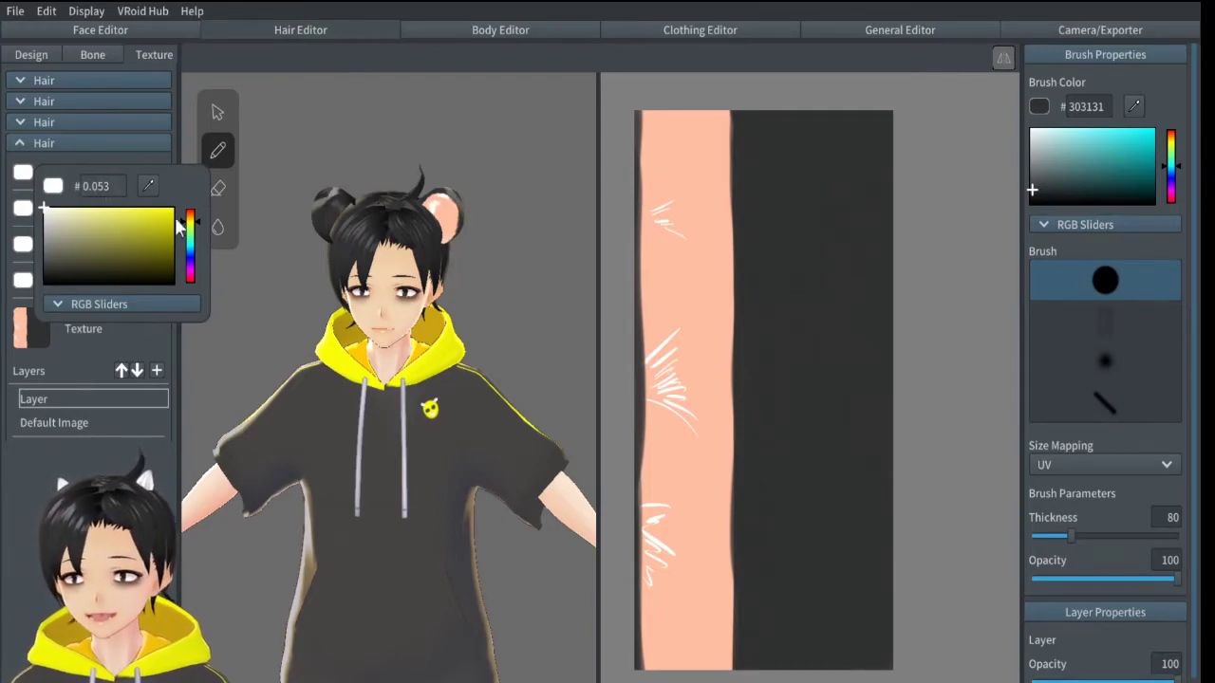
{"action": "left_click", "coordinate": [113, 193]}
{"action": "type", "text": "0.053"}
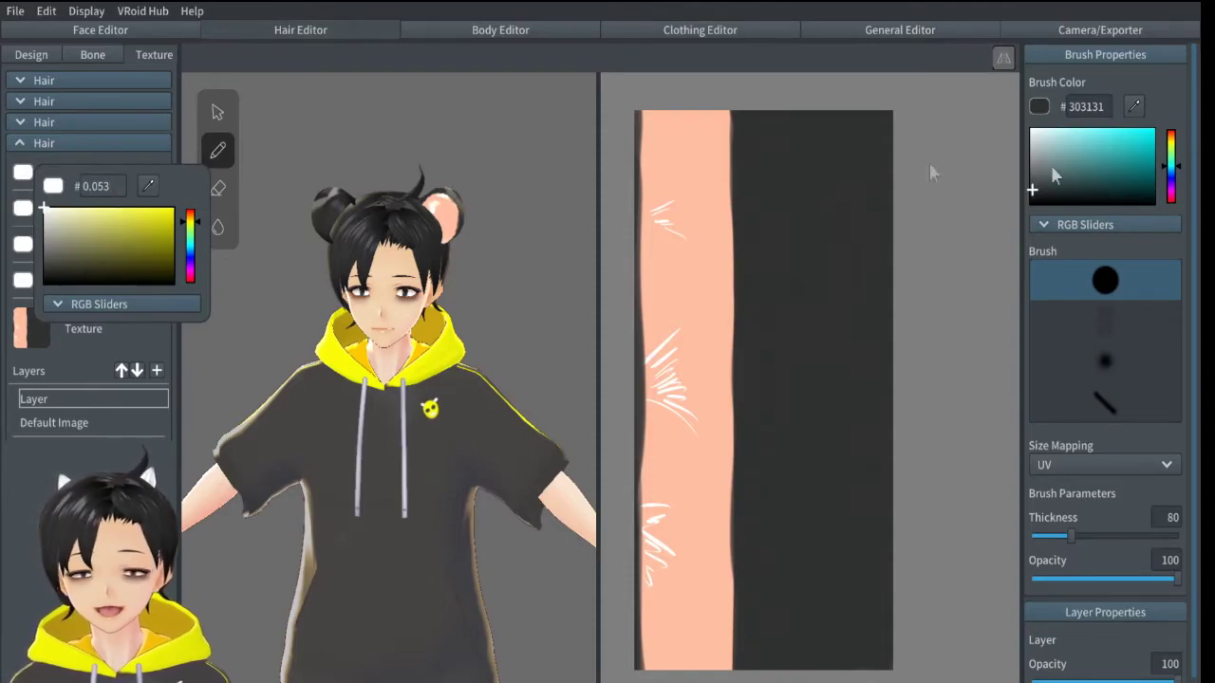
- Copy the brush color's hex value 303131 and apply it as the ear hair's Base Color
{"action": "left_click", "coordinate": [1089, 107]}
{"action": "left_click", "coordinate": [1089, 109]}
{"action": "key", "text": "ctrl+c"}
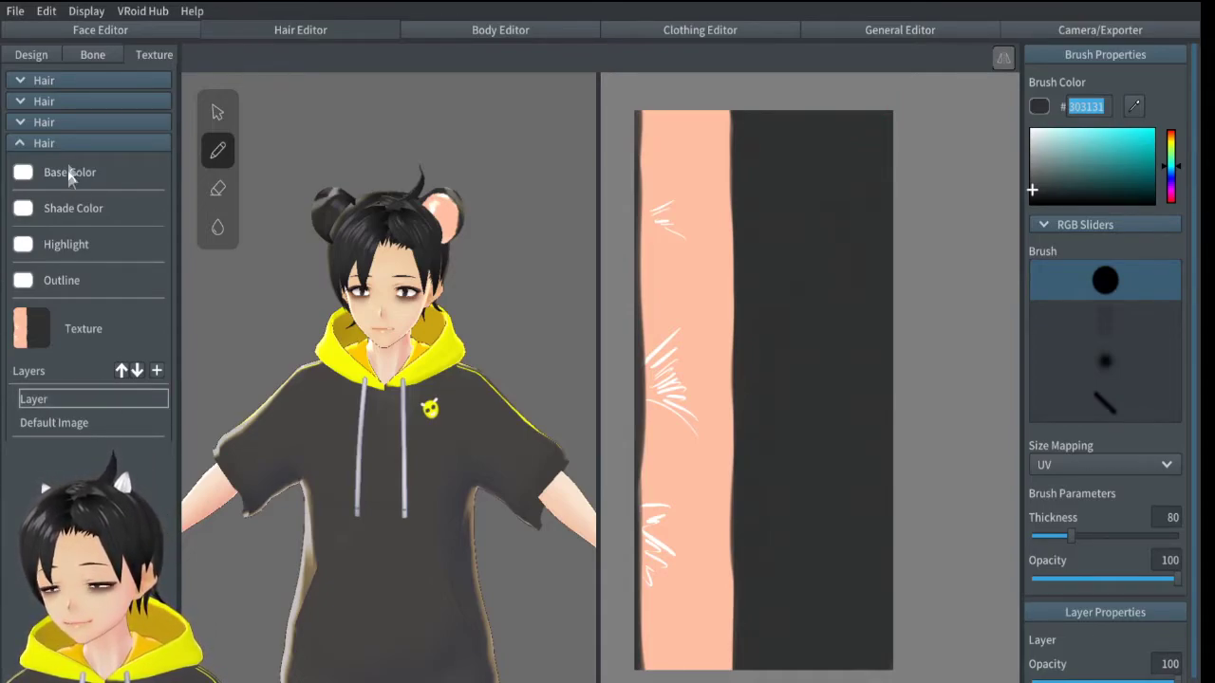
{"action": "left_click", "coordinate": [40, 169]}
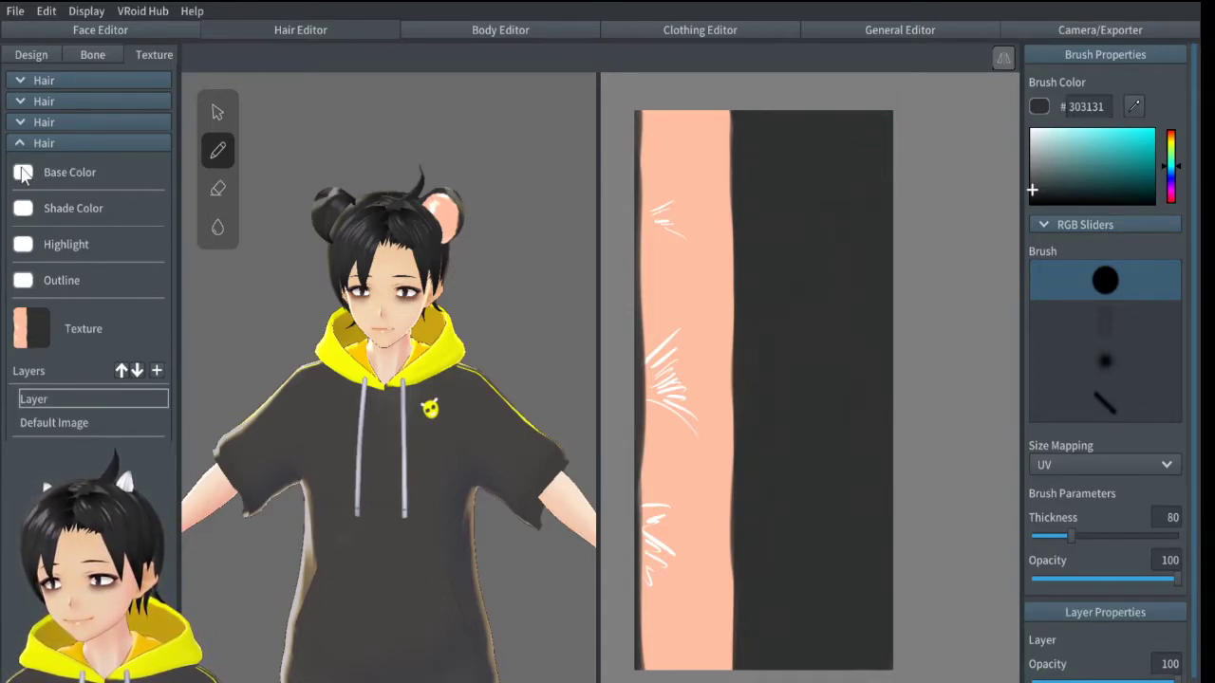
{"action": "left_click", "coordinate": [33, 178]}
{"action": "left_click", "coordinate": [95, 187]}
{"action": "key", "text": "ctrl+v"}
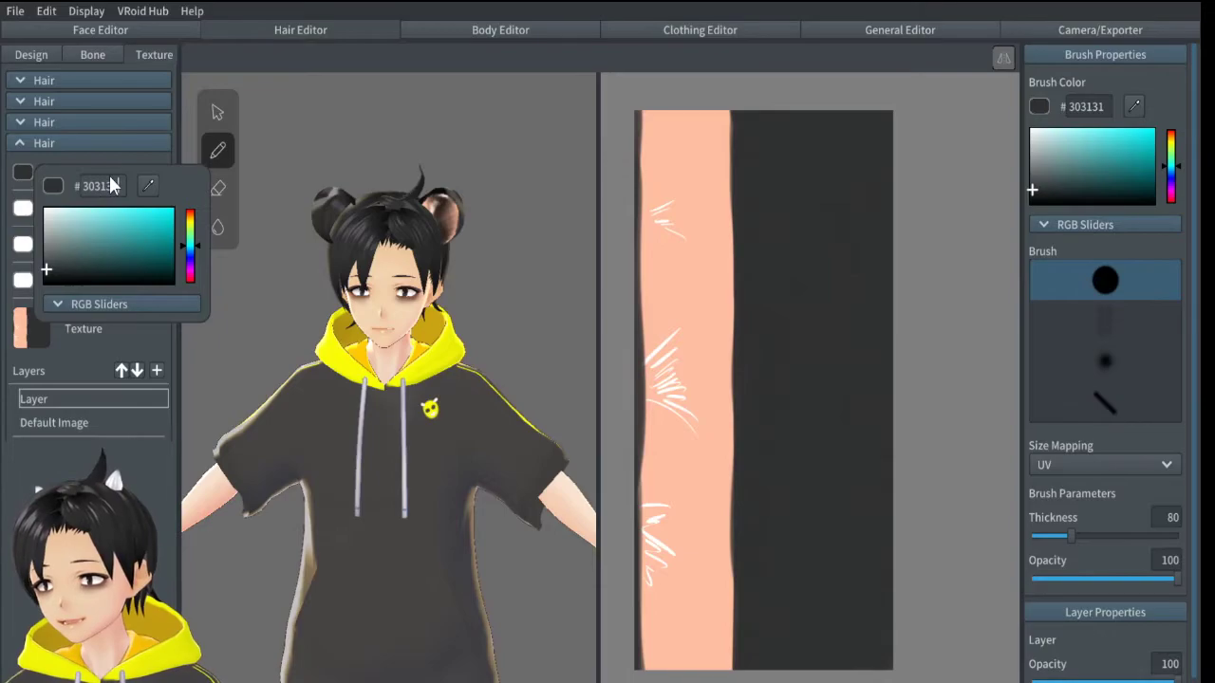
{"action": "key", "text": "BackSpace"}
{"action": "key", "text": "BackSpace"}
{"action": "key", "text": "BackSpace"}
{"action": "key", "text": "BackSpace"}
{"action": "key", "text": "BackSpace"}
{"action": "key", "text": "BackSpace"}
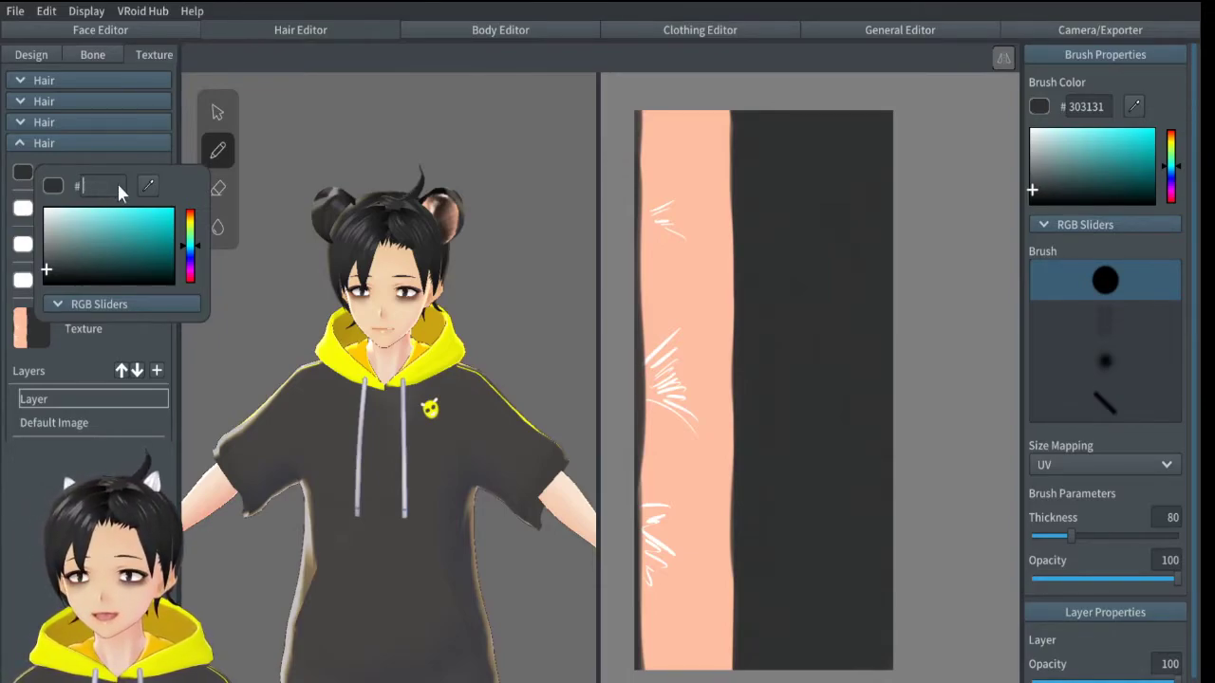
{"action": "left_click", "coordinate": [399, 164]}
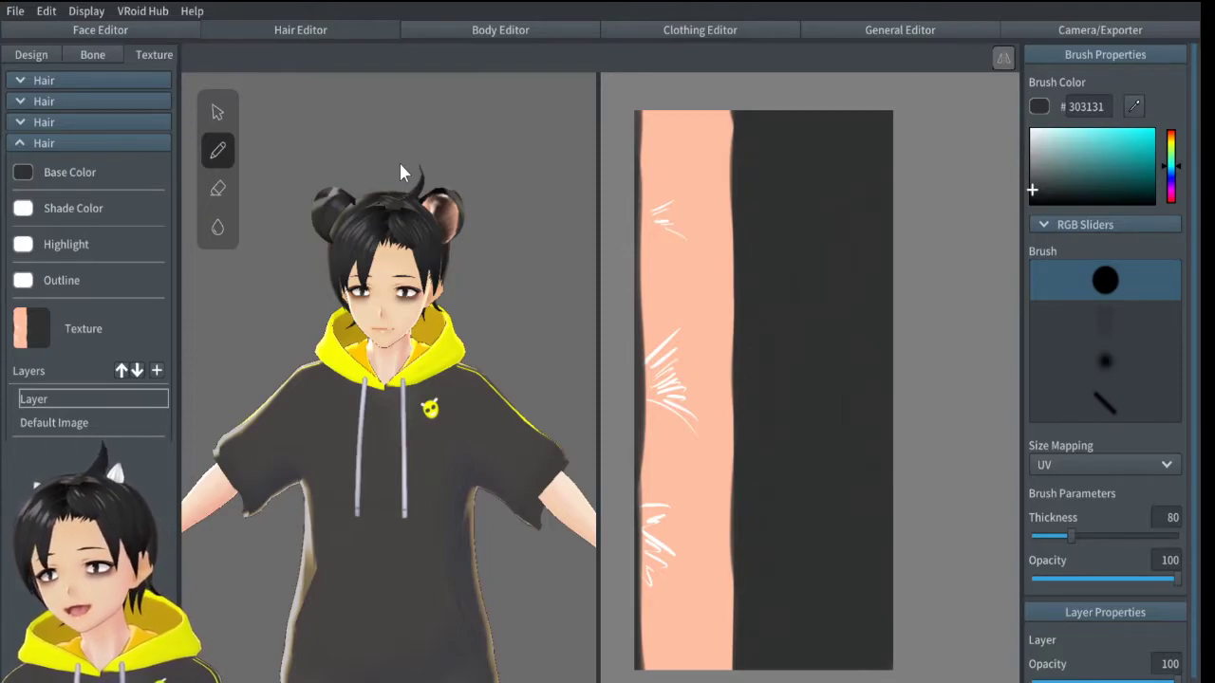
- Apply the copied hex value 303131 as the ear hair's Shade Color
{"action": "left_click", "coordinate": [23, 209]}
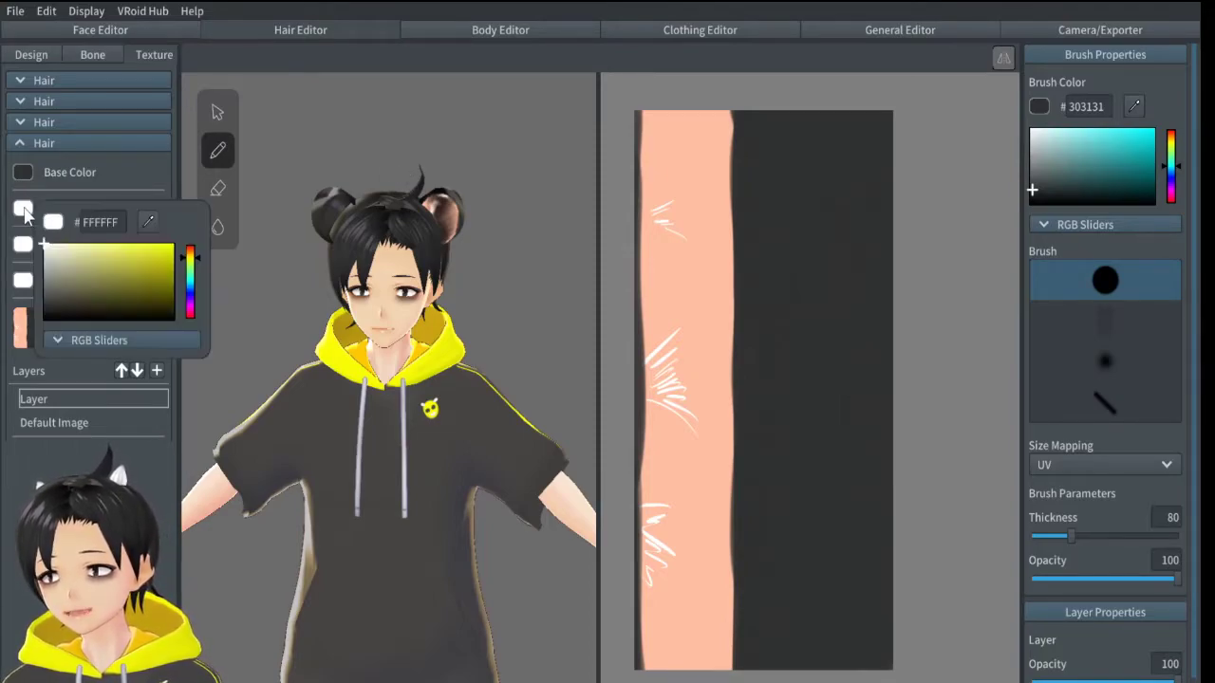
{"action": "left_click", "coordinate": [92, 226]}
{"action": "key", "text": "ctrl+v"}
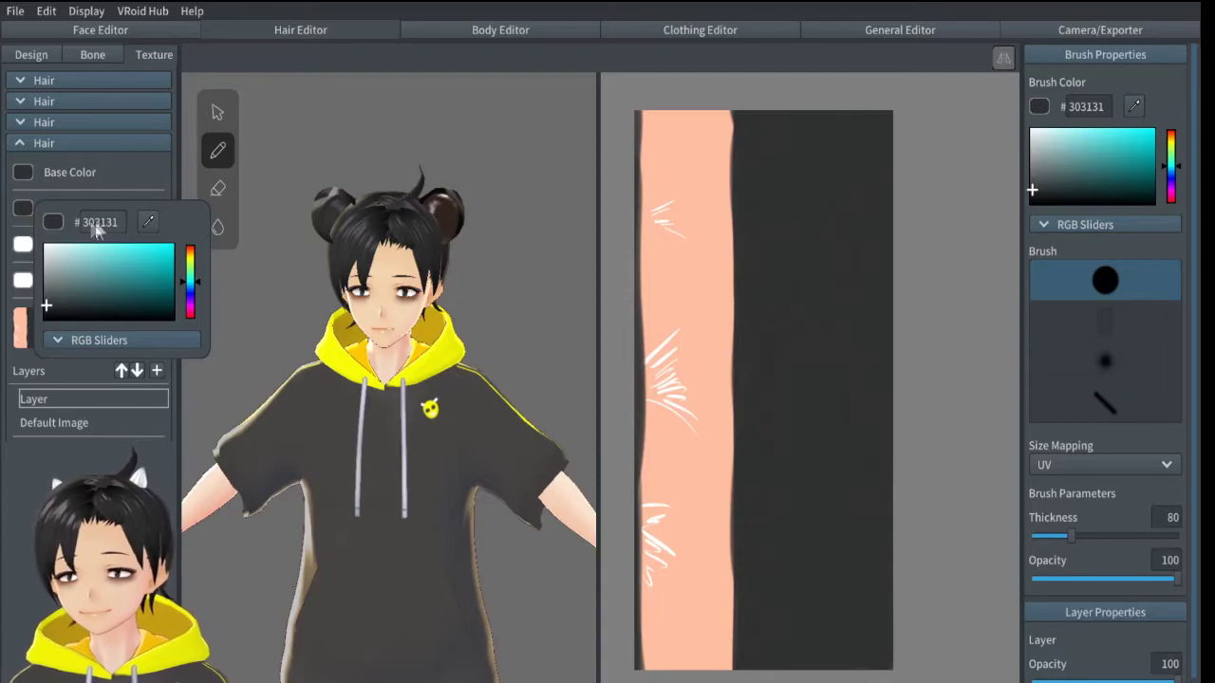
{"action": "left_click", "coordinate": [370, 166]}
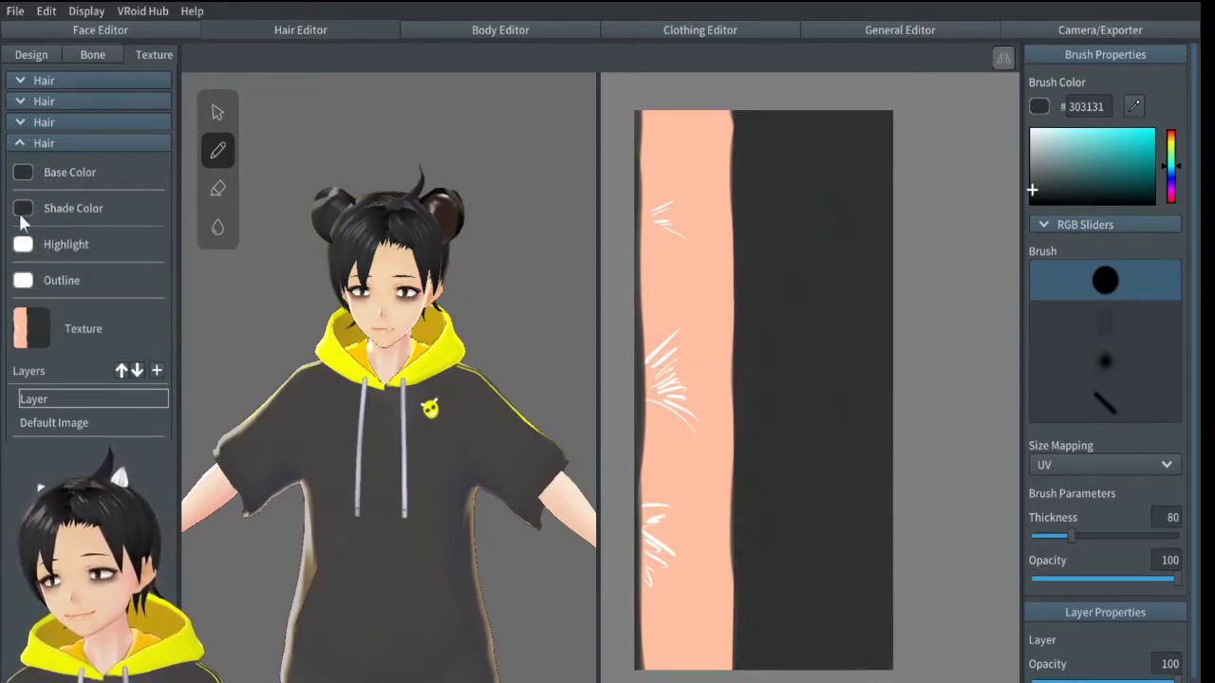
- Set the ear hair's Base Color back to white and check the ears from several angles
{"action": "left_click", "coordinate": [17, 175]}
{"action": "mouse_move", "coordinate": [53, 225]}
{"action": "left_mouse_down"}
{"action": "mouse_move", "coordinate": [65, 205]}
{"action": "mouse_move", "coordinate": [42, 206]}
{"action": "left_mouse_up"}
{"action": "left_click", "coordinate": [62, 212]}
{"action": "left_click", "coordinate": [345, 119]}
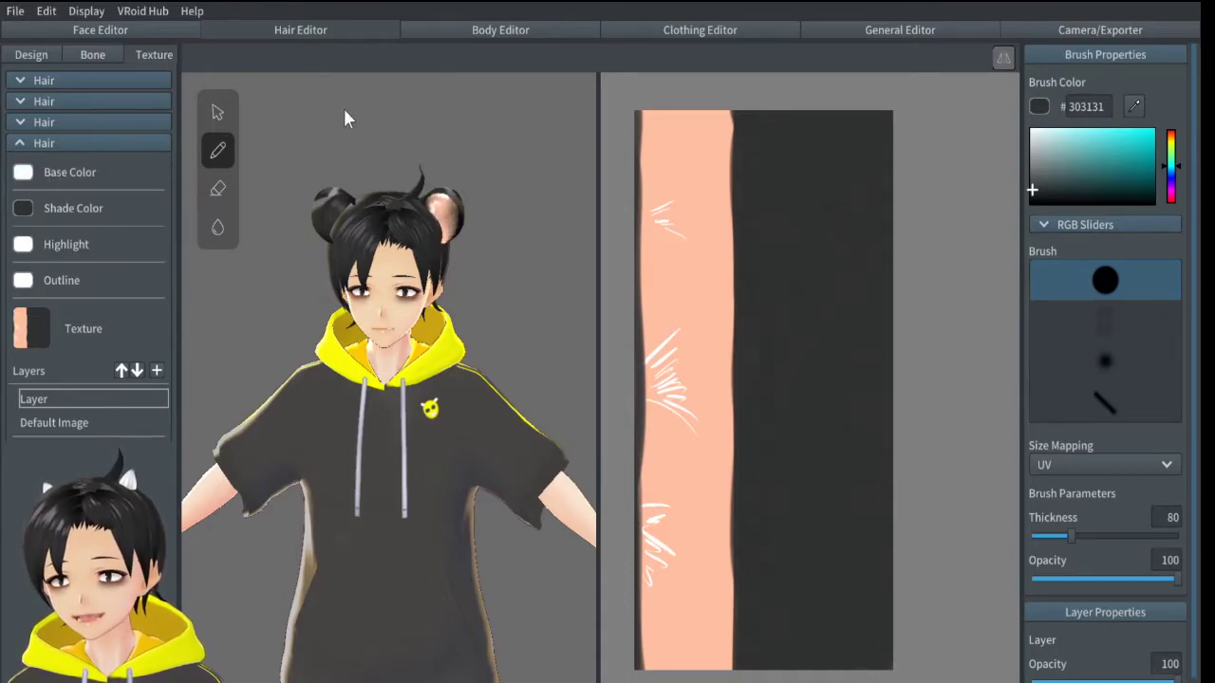
{"action": "right_click_drag", "start_coordinate": [556, 339], "coordinate": [618, 331]}
{"action": "right_click_drag", "start_coordinate": [465, 325], "coordinate": [389, 323]}
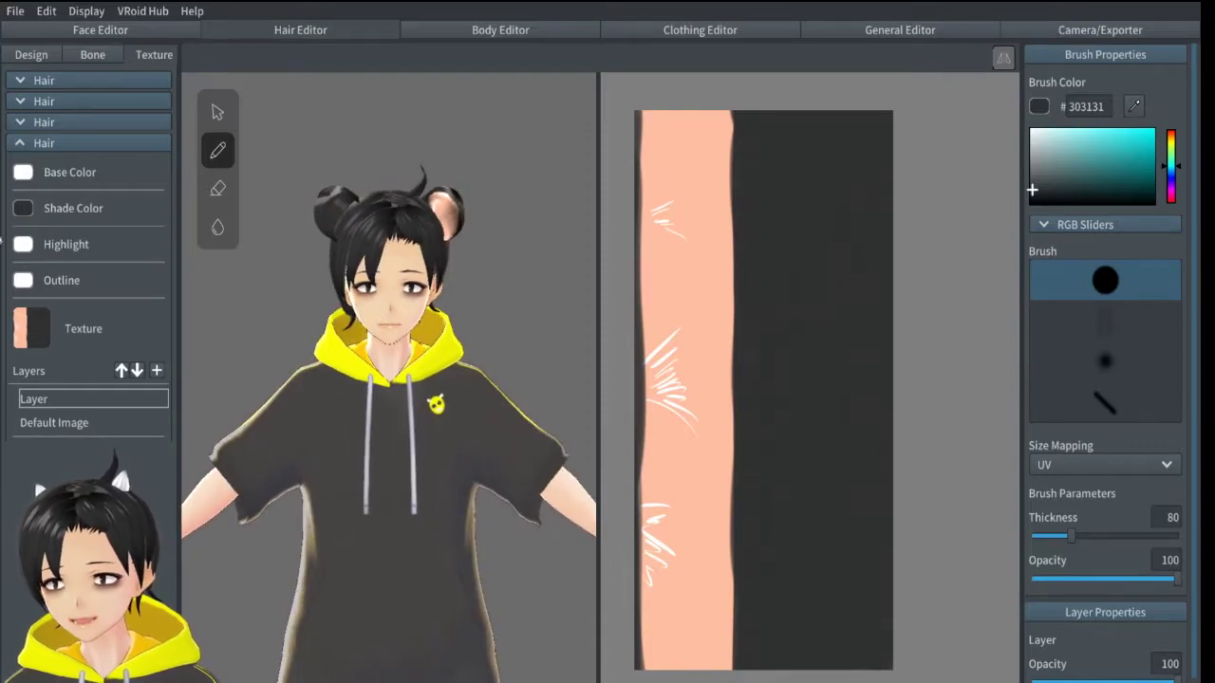
- Darken the ear hair's Highlight color to grey 555551, checking the shine on the back of the ear
{"action": "left_click", "coordinate": [60, 244]}
{"action": "mouse_move", "coordinate": [57, 289]}
{"action": "left_mouse_down"}
{"action": "mouse_move", "coordinate": [101, 359]}
{"action": "mouse_move", "coordinate": [49, 285]}
{"action": "mouse_move", "coordinate": [55, 296]}
{"action": "left_mouse_up"}
{"action": "right_click_drag", "start_coordinate": [476, 265], "coordinate": [558, 318]}
{"action": "right_click_drag", "start_coordinate": [469, 308], "coordinate": [480, 290]}
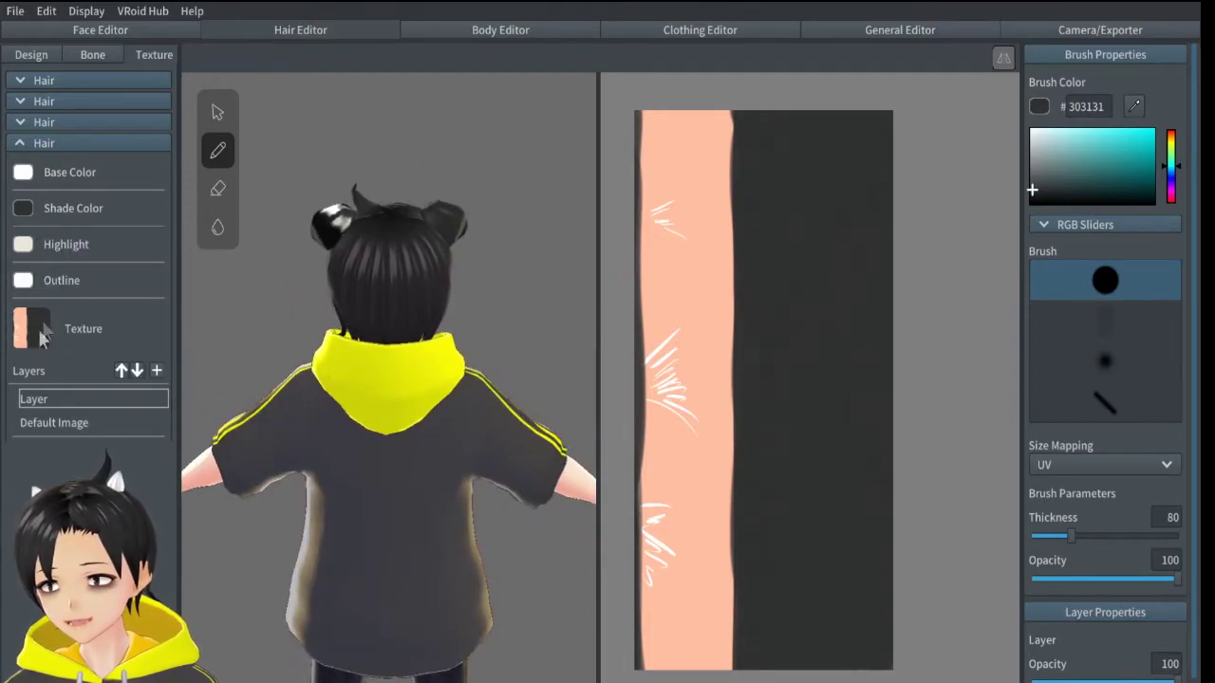
{"action": "left_click", "coordinate": [22, 244]}
{"action": "left_click_drag", "start_coordinate": [48, 285], "coordinate": [50, 332]}
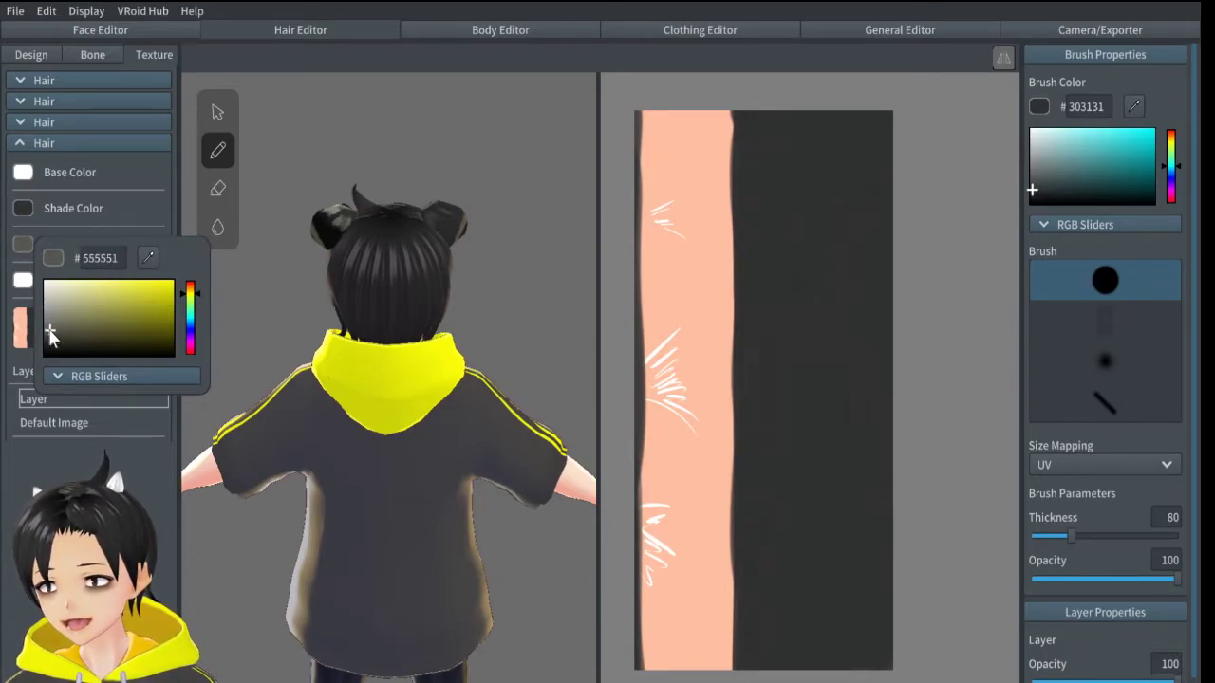
{"action": "left_click", "coordinate": [438, 197]}
{"action": "right_click_drag", "start_coordinate": [489, 221], "coordinate": [379, 235]}
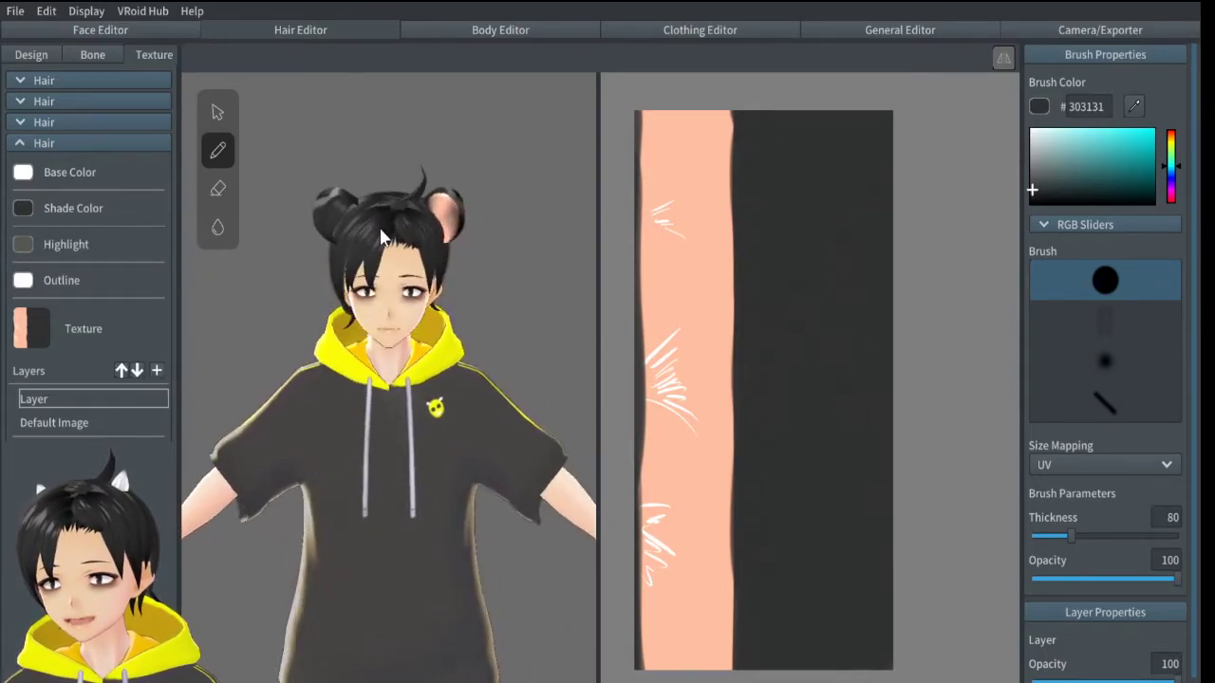
- Try adjusting the ear hair's Outline color, ending on white
{"action": "left_click", "coordinate": [42, 285]}
{"action": "left_click_drag", "start_coordinate": [122, 340], "coordinate": [45, 311]}
{"action": "left_click", "coordinate": [365, 256]}
{"action": "right_click_drag", "start_coordinate": [368, 256], "coordinate": [372, 287]}
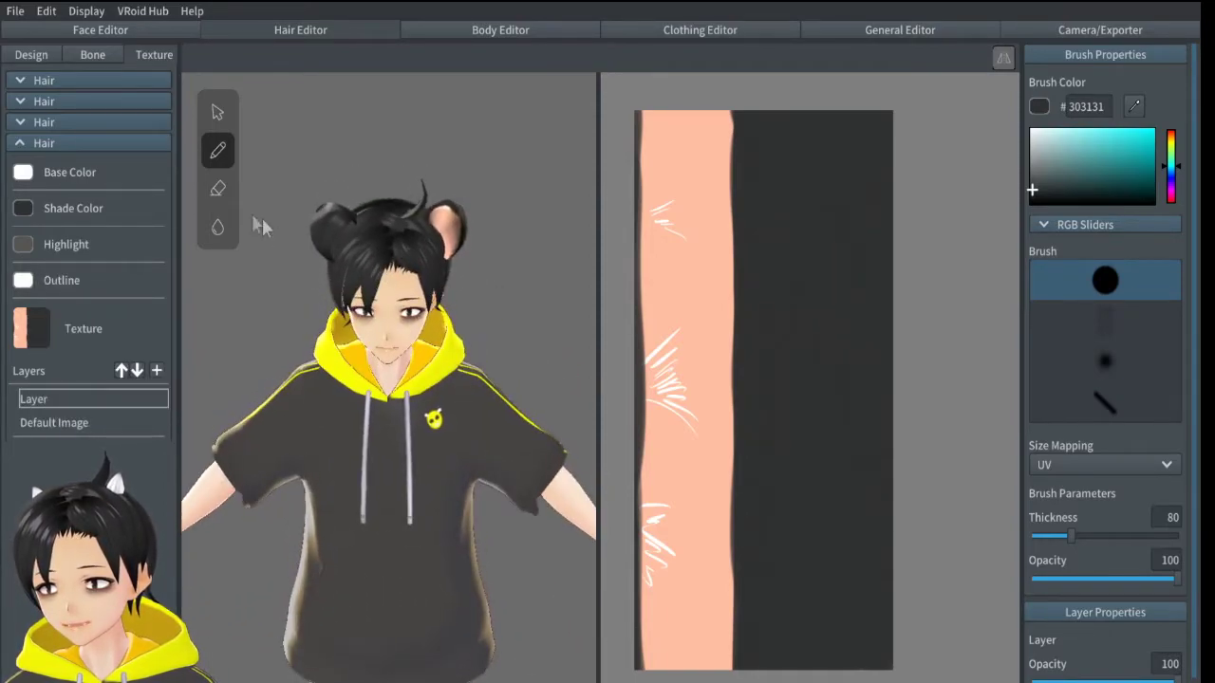
- Set the ear hair's Shade Color to the warm orange-brown B86947
{"action": "left_click", "coordinate": [24, 209]}
{"action": "mouse_move", "coordinate": [100, 258]}
{"action": "left_mouse_down"}
{"action": "mouse_move", "coordinate": [90, 275]}
{"action": "mouse_move", "coordinate": [50, 257]}
{"action": "mouse_move", "coordinate": [52, 272]}
{"action": "left_mouse_up"}
{"action": "left_click_drag", "start_coordinate": [188, 249], "coordinate": [186, 251]}
{"action": "mouse_move", "coordinate": [59, 273]}
{"action": "left_mouse_down"}
{"action": "mouse_move", "coordinate": [120, 258]}
{"action": "mouse_move", "coordinate": [128, 270]}
{"action": "left_mouse_up"}
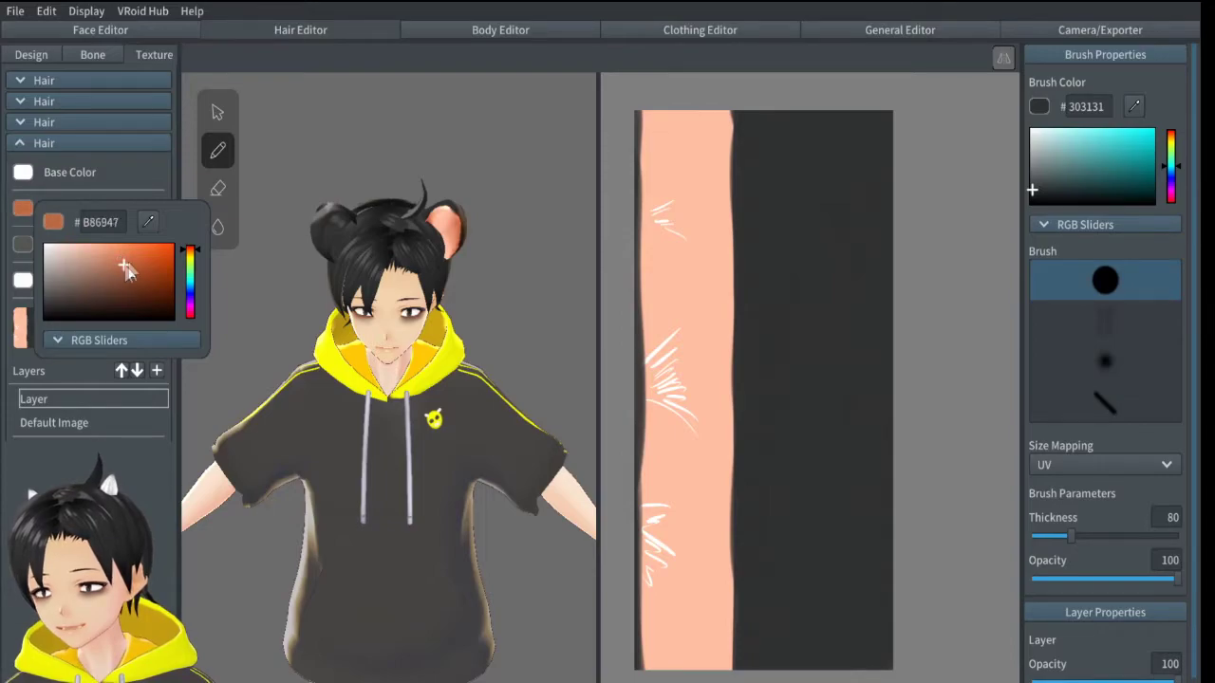
{"action": "left_click", "coordinate": [493, 208]}
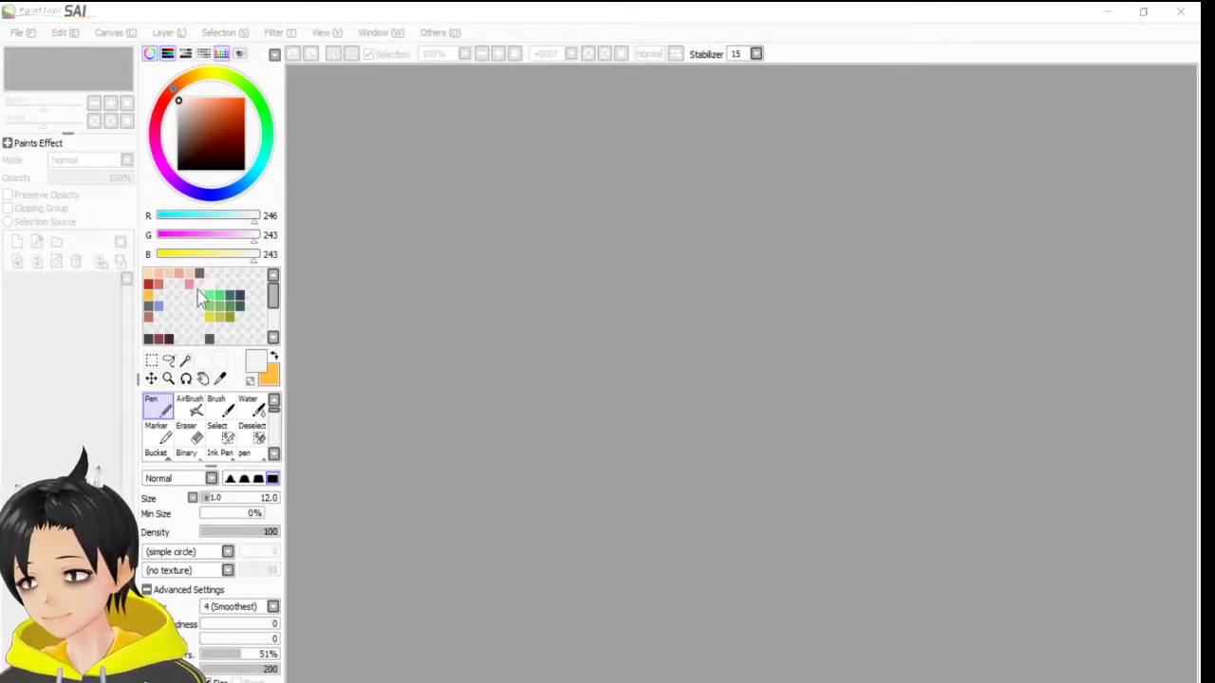
- Open the ear texture in PaintTool SAI and select a full-height rectangle starting at the peach strip's inner boundary
{"action": "double_click", "coordinate": [471, 374]}
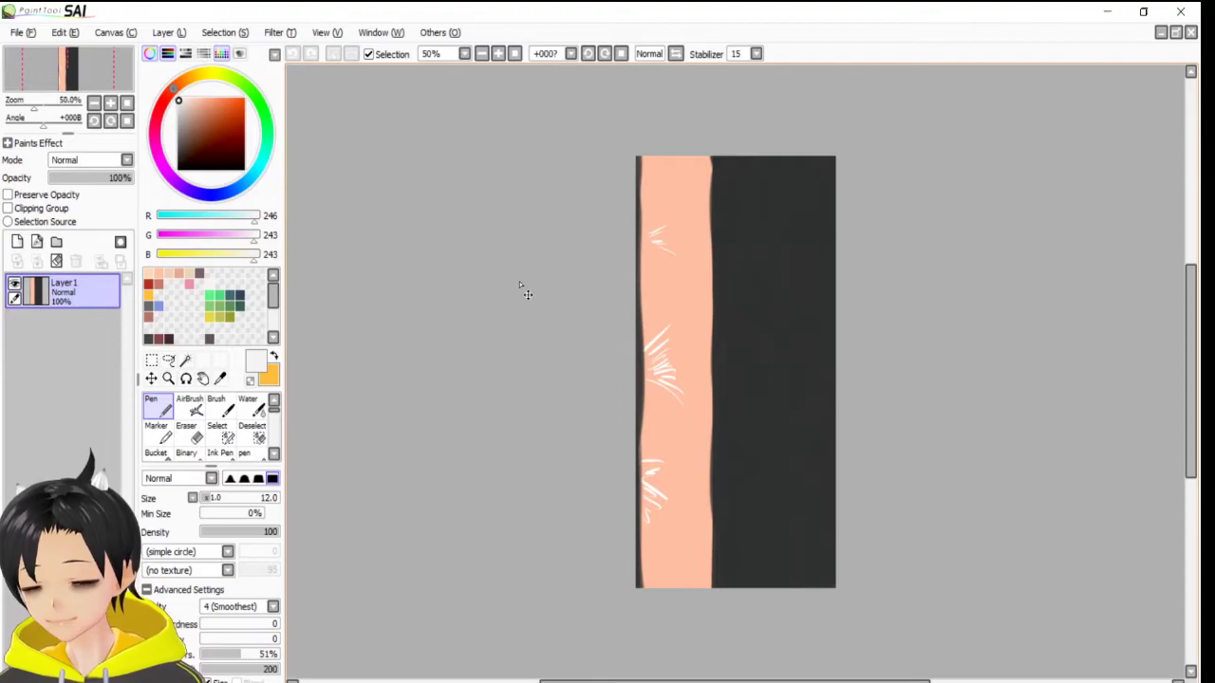
{"action": "scroll", "coordinate": [519, 283], "scroll_direction": "up", "scroll_amount": 1}
{"action": "left_click", "coordinate": [147, 359]}
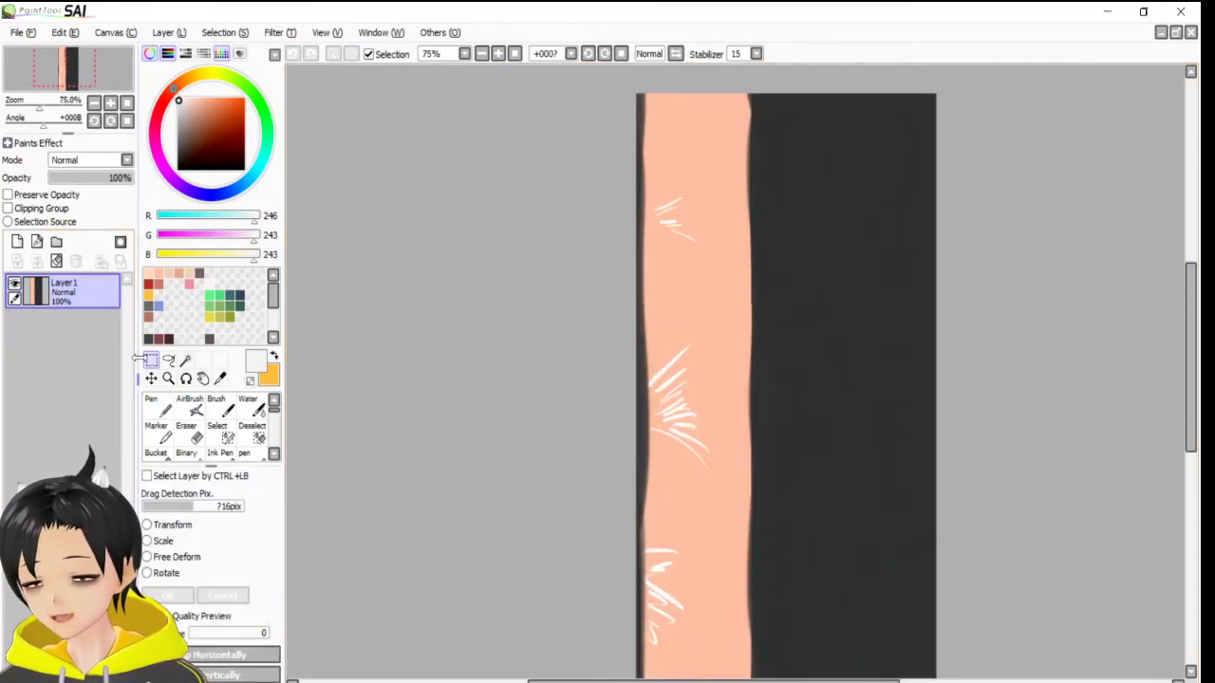
{"action": "scroll", "coordinate": [139, 359], "scroll_direction": "down", "scroll_amount": 1}
{"action": "left_click_drag", "start_coordinate": [742, 626], "coordinate": [820, 201]}
{"action": "left_click", "coordinate": [739, 651]}
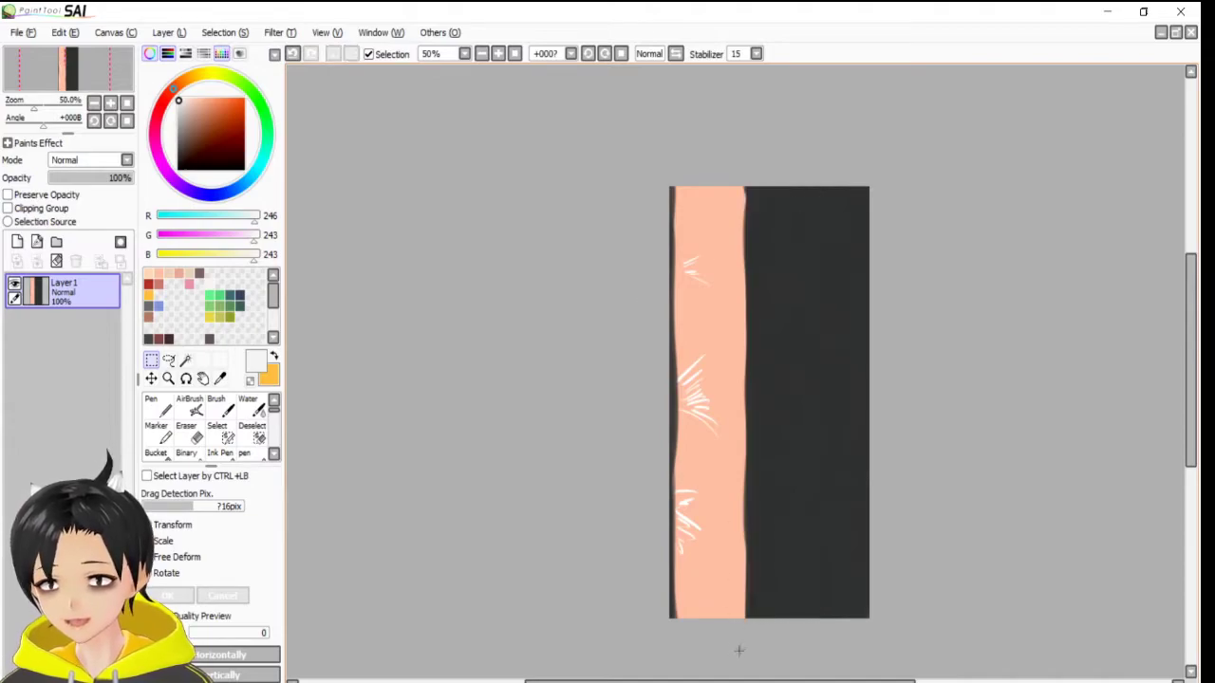
{"action": "left_click_drag", "start_coordinate": [744, 637], "coordinate": [833, 163]}
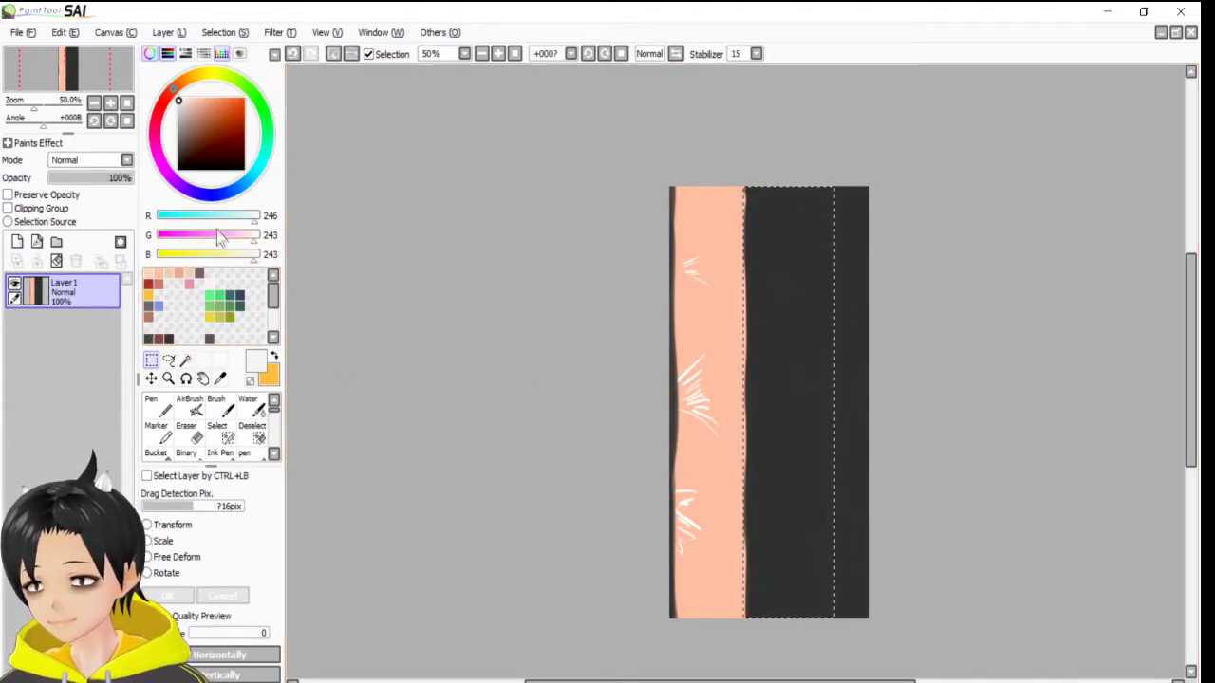
- Sample the texture's dark grey, fill the selected area with it to straighten the peach boundary, and deselect
{"action": "left_click", "coordinate": [220, 378]}
{"action": "left_click", "coordinate": [770, 314]}
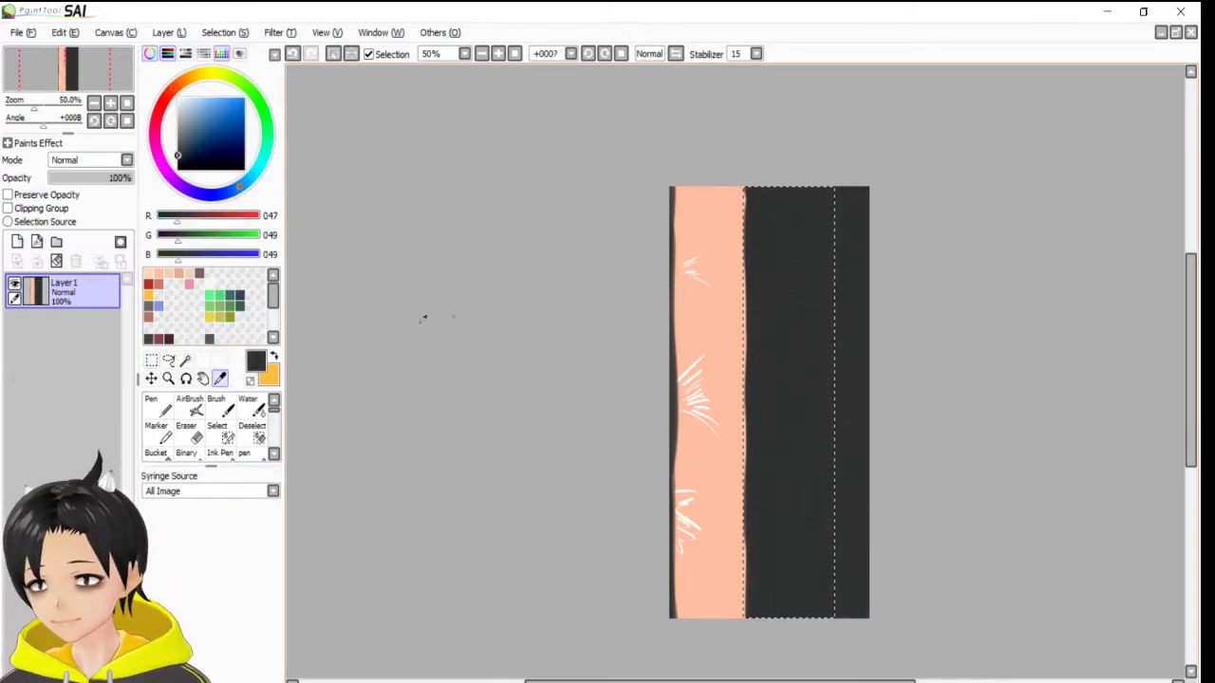
{"action": "left_click", "coordinate": [165, 454]}
{"action": "left_click", "coordinate": [774, 328]}
{"action": "key", "text": "ctrl+d"}
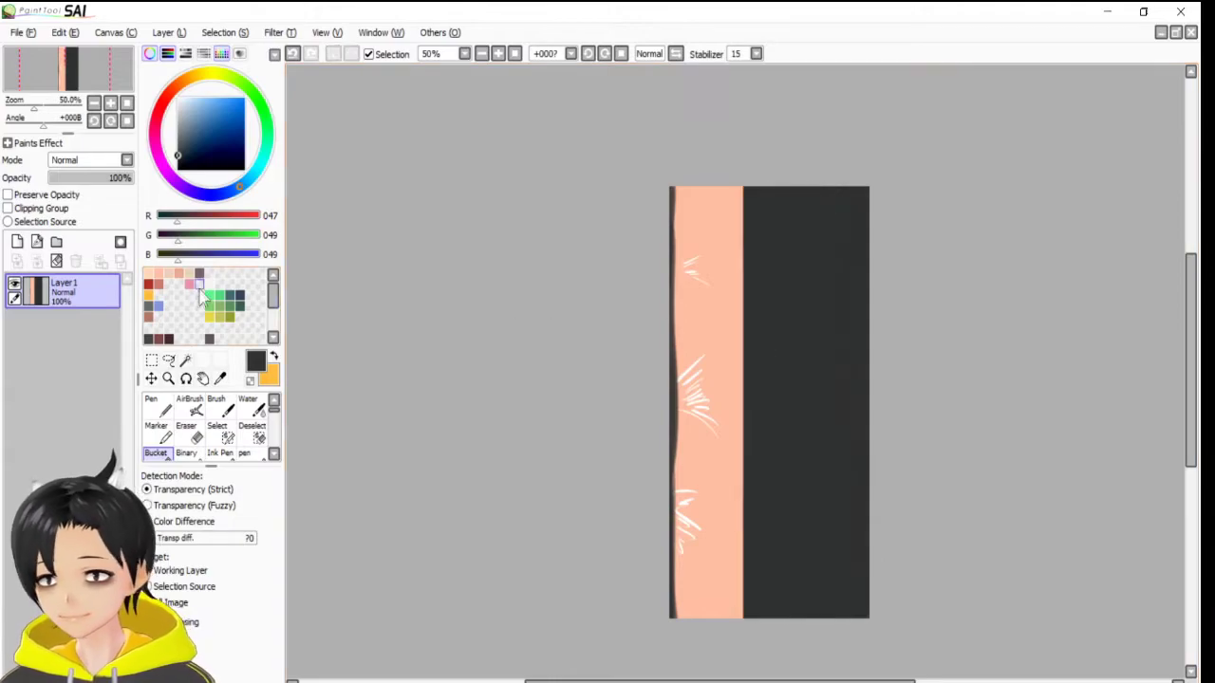
- Select a narrow full-height band along the peach strip's outer edge, fill it with dark grey, and deselect
{"action": "left_click", "coordinate": [151, 360]}
{"action": "left_click_drag", "start_coordinate": [664, 306], "coordinate": [677, 116]}
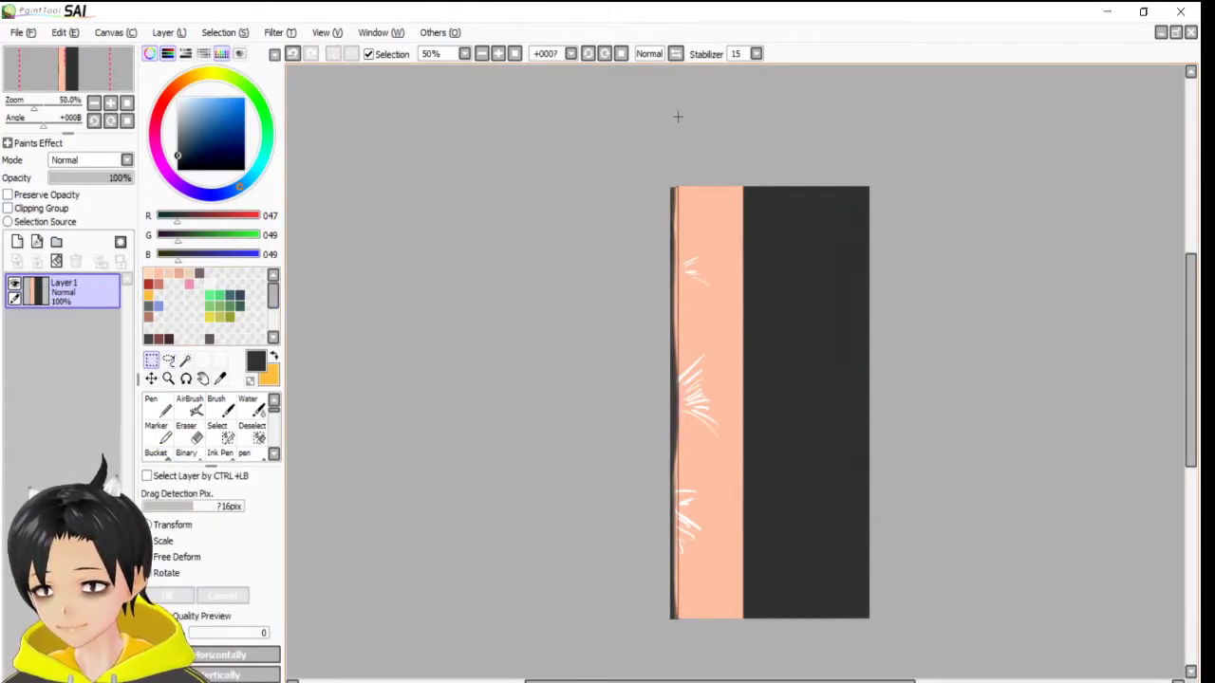
{"action": "left_click", "coordinate": [155, 452]}
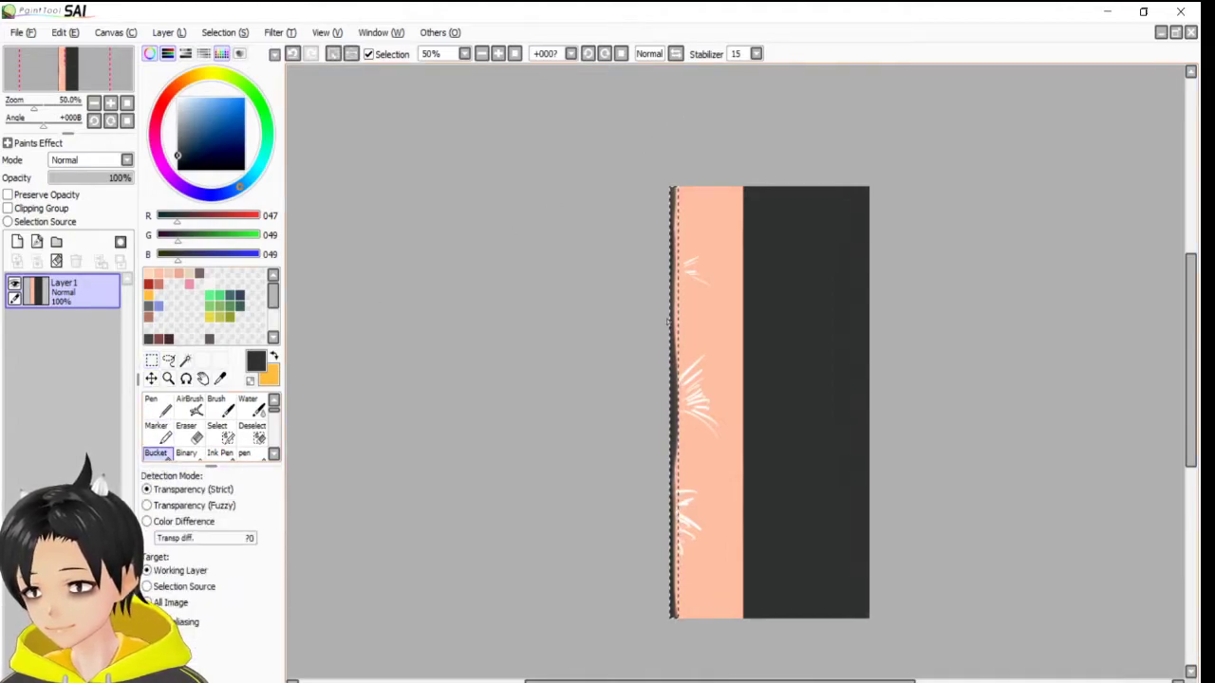
{"action": "left_click", "coordinate": [671, 328]}
{"action": "key", "text": "ctrl+d"}
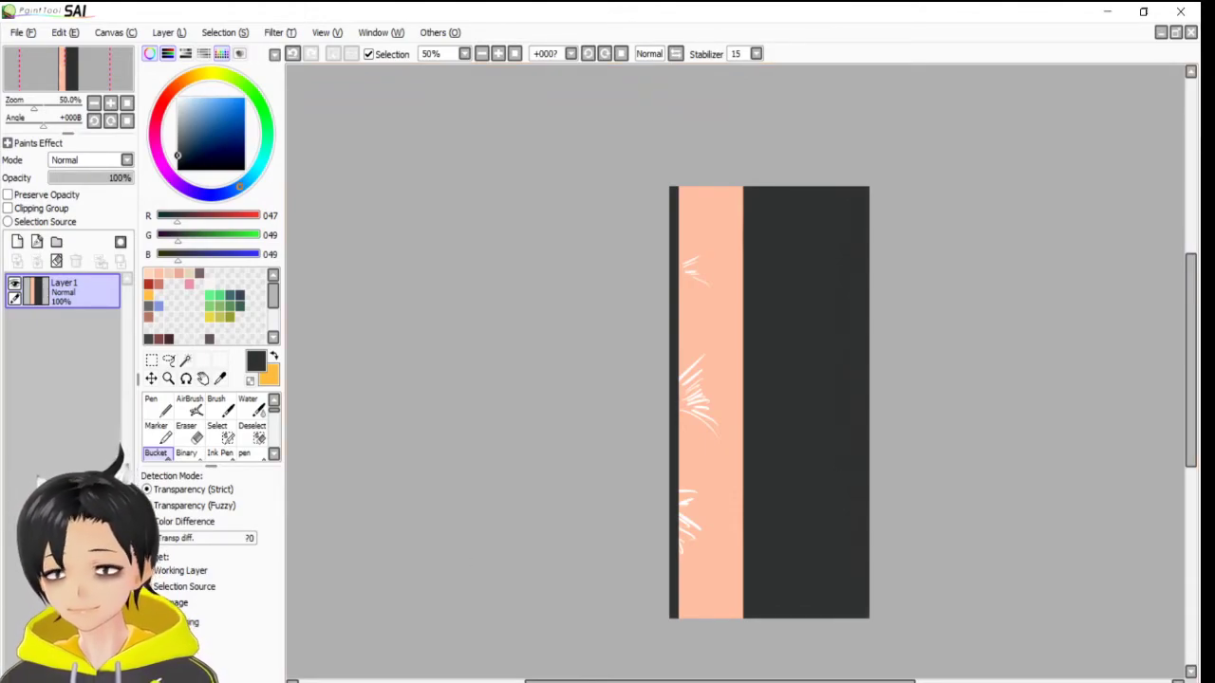
- Add a new layer above the texture, clip it to Layer1, and set its mode to Multiply
{"action": "left_click", "coordinate": [18, 241]}
{"action": "left_click", "coordinate": [9, 208]}
{"action": "left_click", "coordinate": [84, 191]}
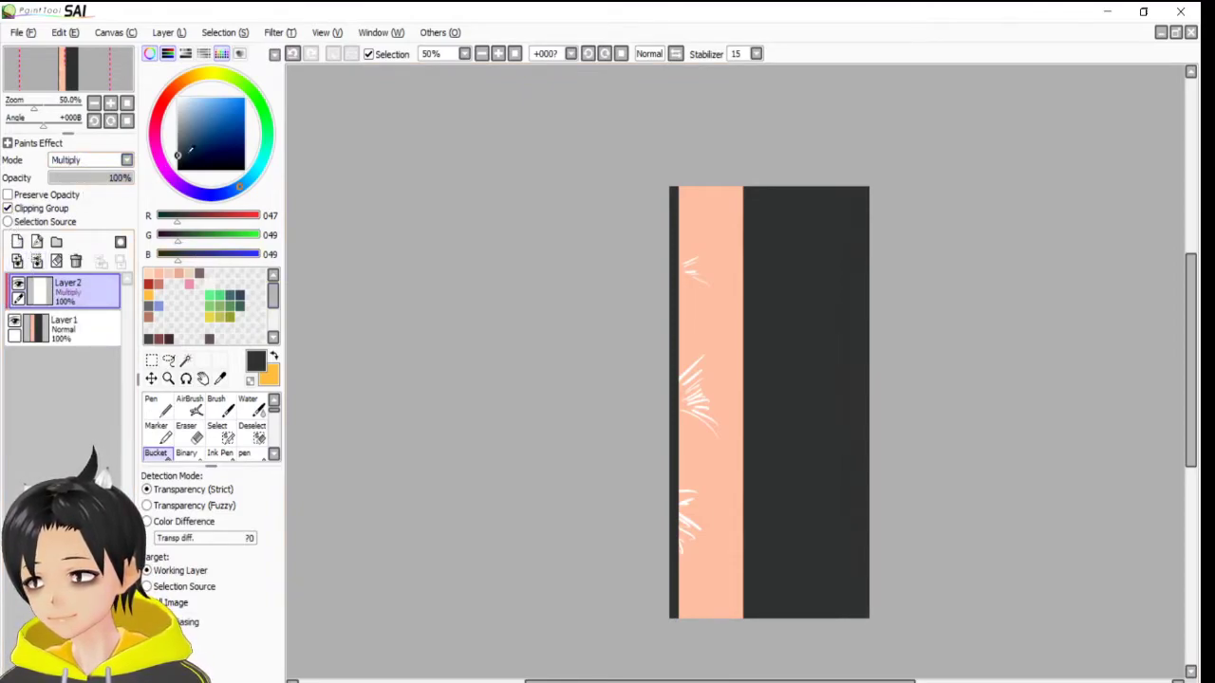
- Airbrush dark brown shading (R 93, G 60, B 29) at size 160 down the dark area beside the peach strip
{"action": "left_click", "coordinate": [197, 78]}
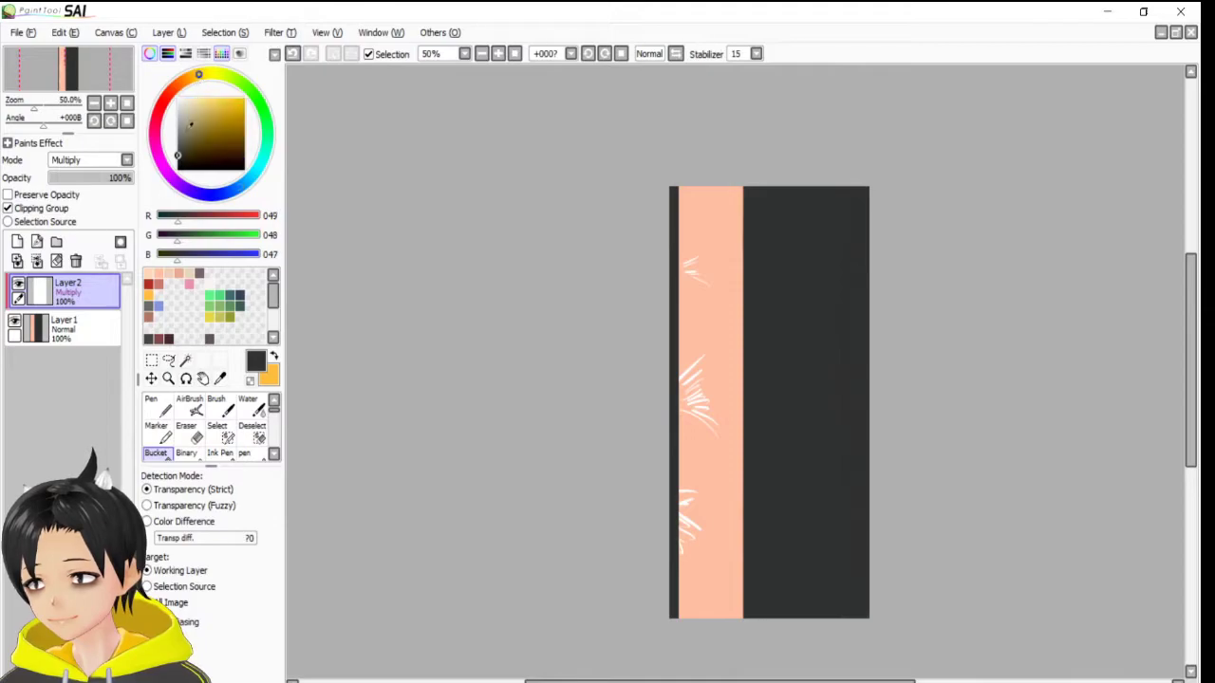
{"action": "left_click", "coordinate": [184, 81]}
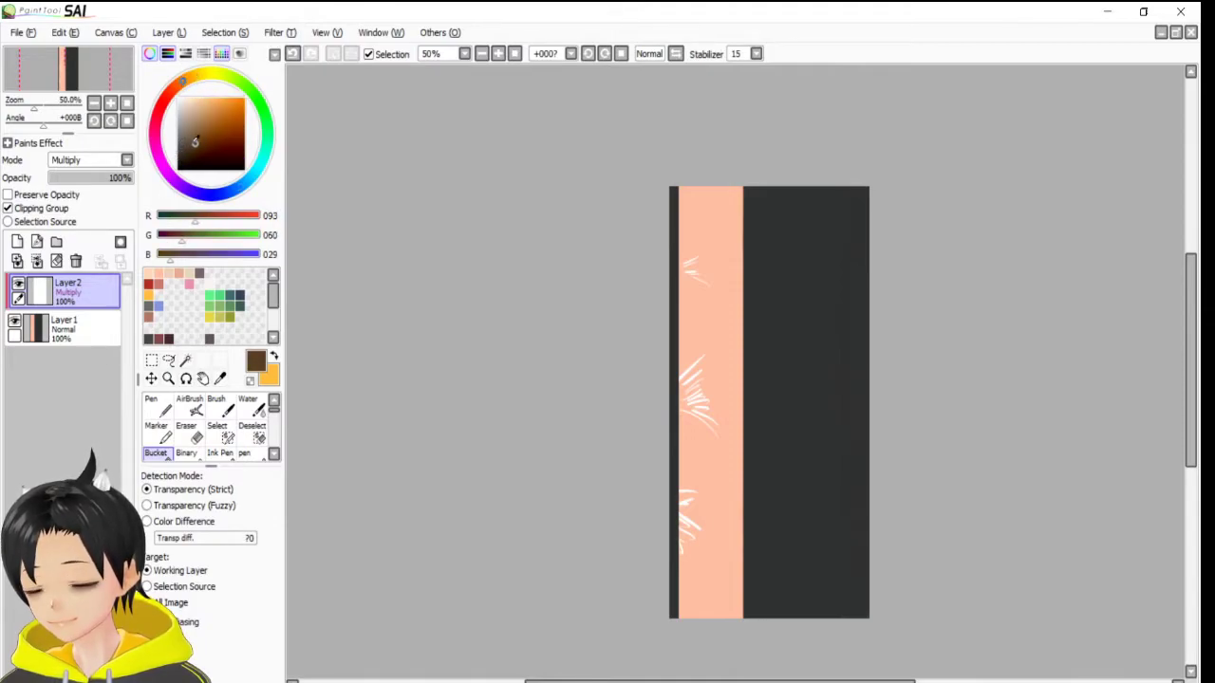
{"action": "left_click", "coordinate": [189, 410]}
{"action": "key", "text": "bracketright"}
{"action": "key", "text": "bracketright"}
{"action": "key", "text": "bracketright"}
{"action": "left_click_drag", "start_coordinate": [763, 200], "coordinate": [780, 634]}
{"action": "left_click_drag", "start_coordinate": [782, 197], "coordinate": [784, 639]}
{"action": "mouse_move", "coordinate": [751, 133]}
{"action": "left_mouse_down"}
{"action": "mouse_move", "coordinate": [746, 575]}
{"action": "mouse_move", "coordinate": [764, 288]}
{"action": "left_mouse_up"}
{"action": "left_click_drag", "start_coordinate": [785, 151], "coordinate": [774, 645]}
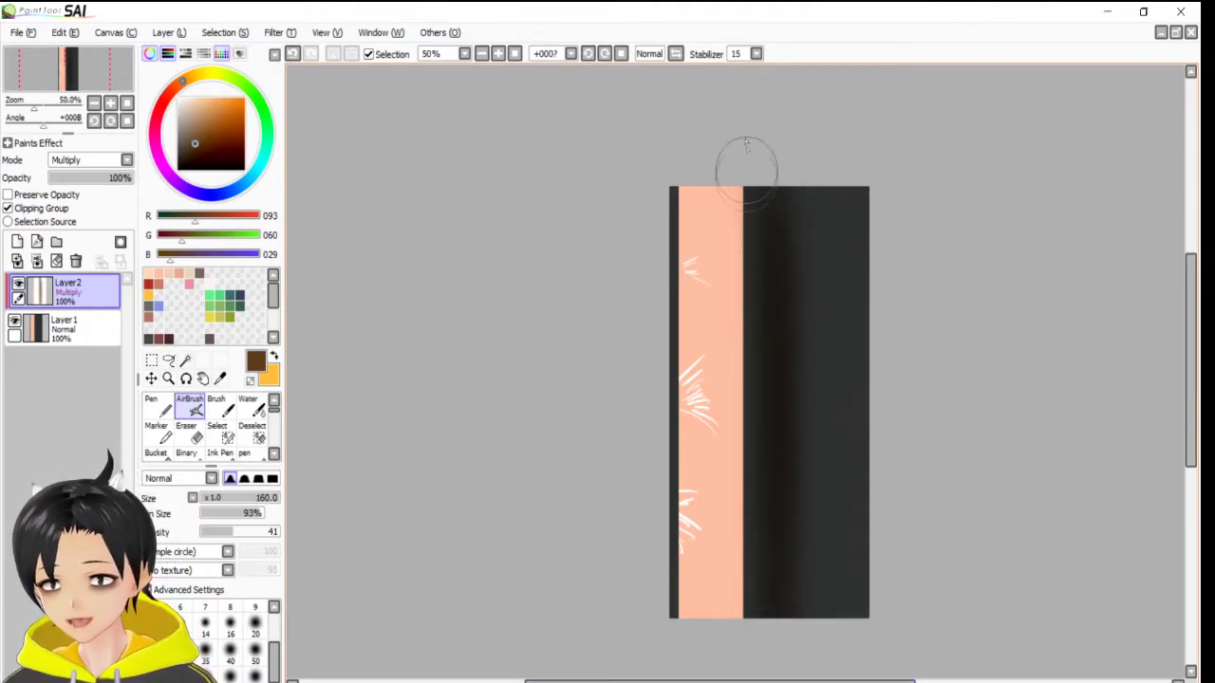
- Add a new layer in Luminosity mode and airbrush a light grey highlight (R 234, G 230, B 228) down the peach strip
{"action": "left_click", "coordinate": [17, 241]}
{"action": "left_click", "coordinate": [94, 229]}
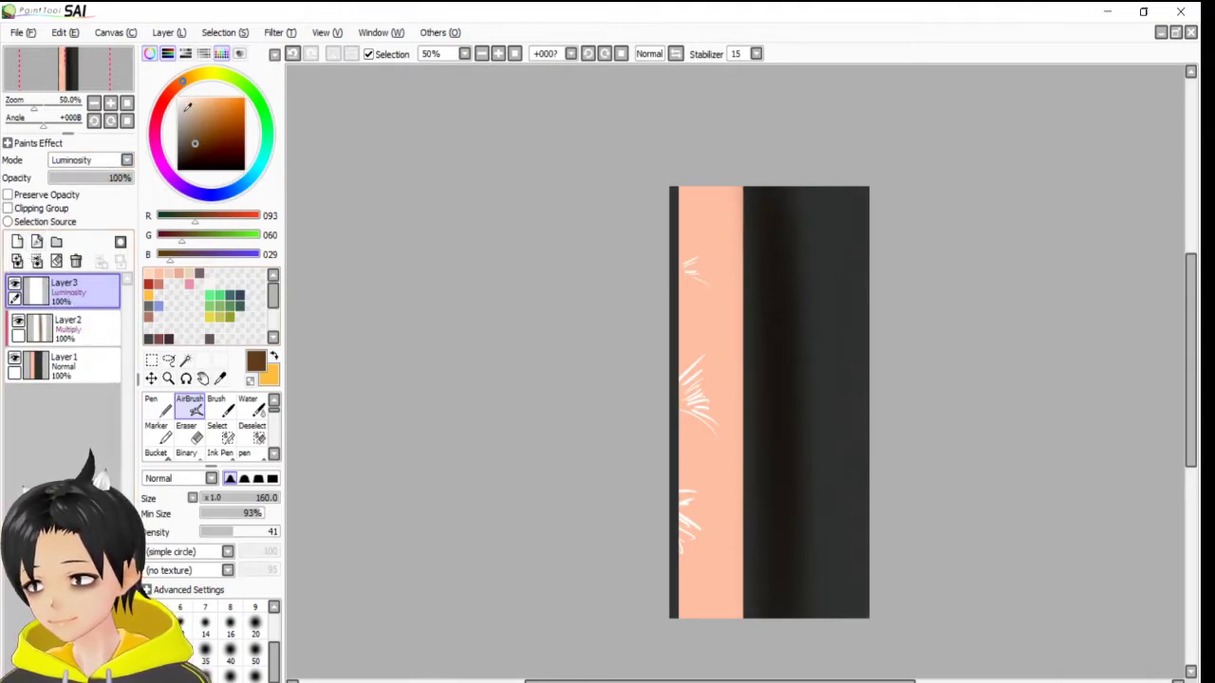
{"action": "left_click", "coordinate": [178, 103]}
{"action": "left_click_drag", "start_coordinate": [700, 252], "coordinate": [659, 632]}
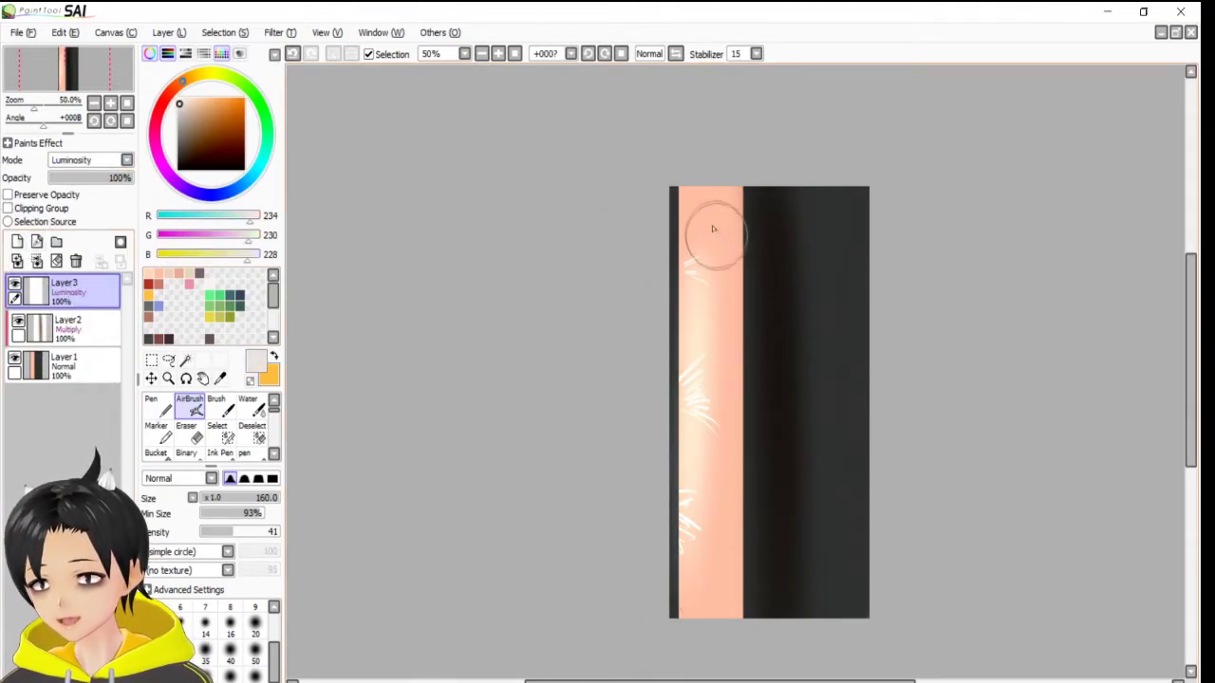
{"action": "left_click_drag", "start_coordinate": [695, 218], "coordinate": [663, 655]}
{"action": "key", "text": "ctrl+z"}
{"action": "key", "text": "ctrl+z"}
{"action": "left_click_drag", "start_coordinate": [697, 273], "coordinate": [662, 655]}
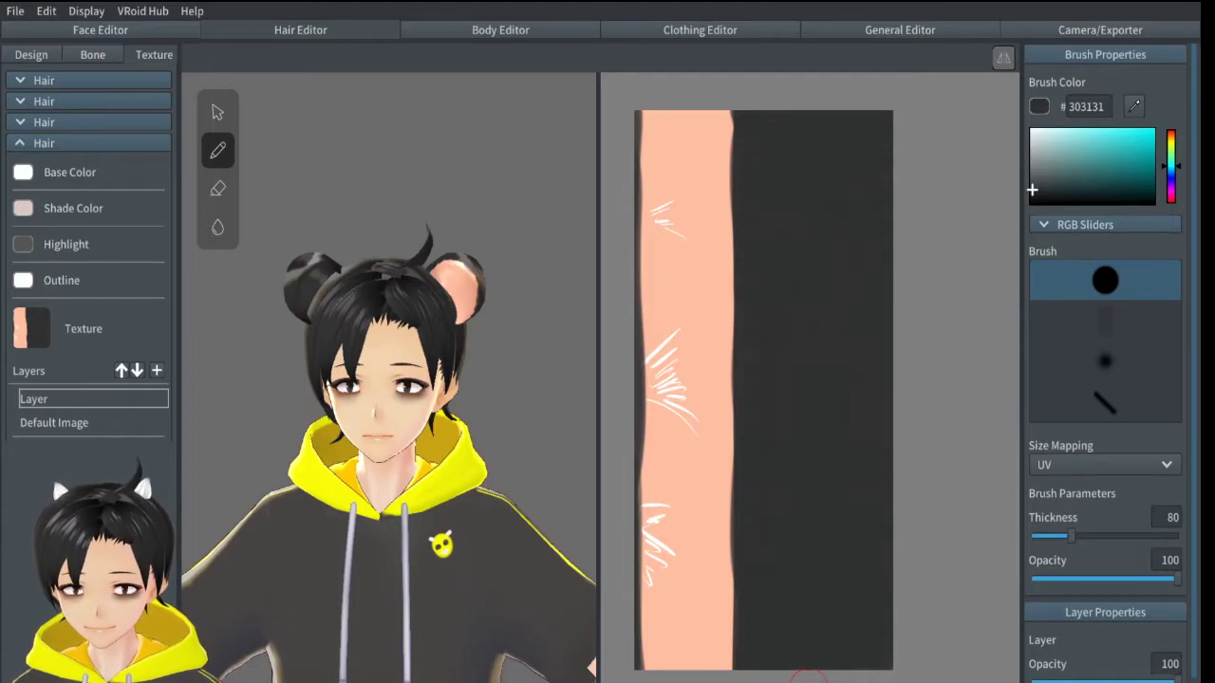
- Switch to VRoid Studio, import the shaded texture into the ear material's layer, and check it on the model
{"action": "right_click", "coordinate": [51, 399]}
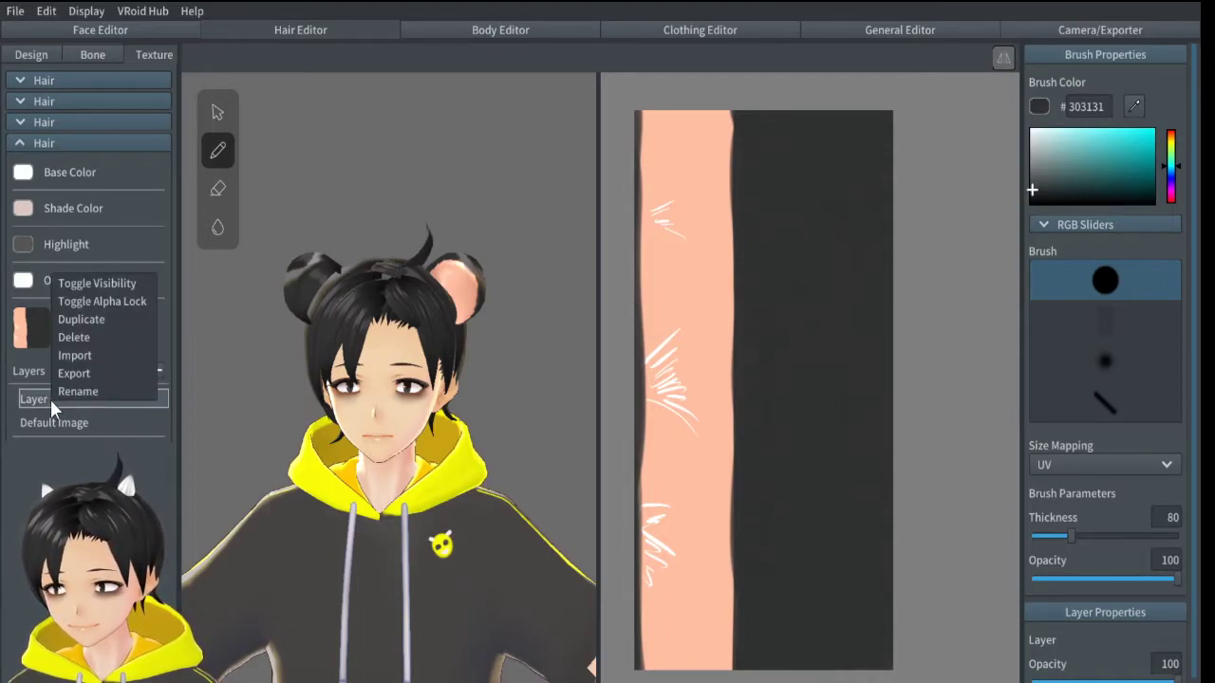
{"action": "left_click", "coordinate": [70, 358]}
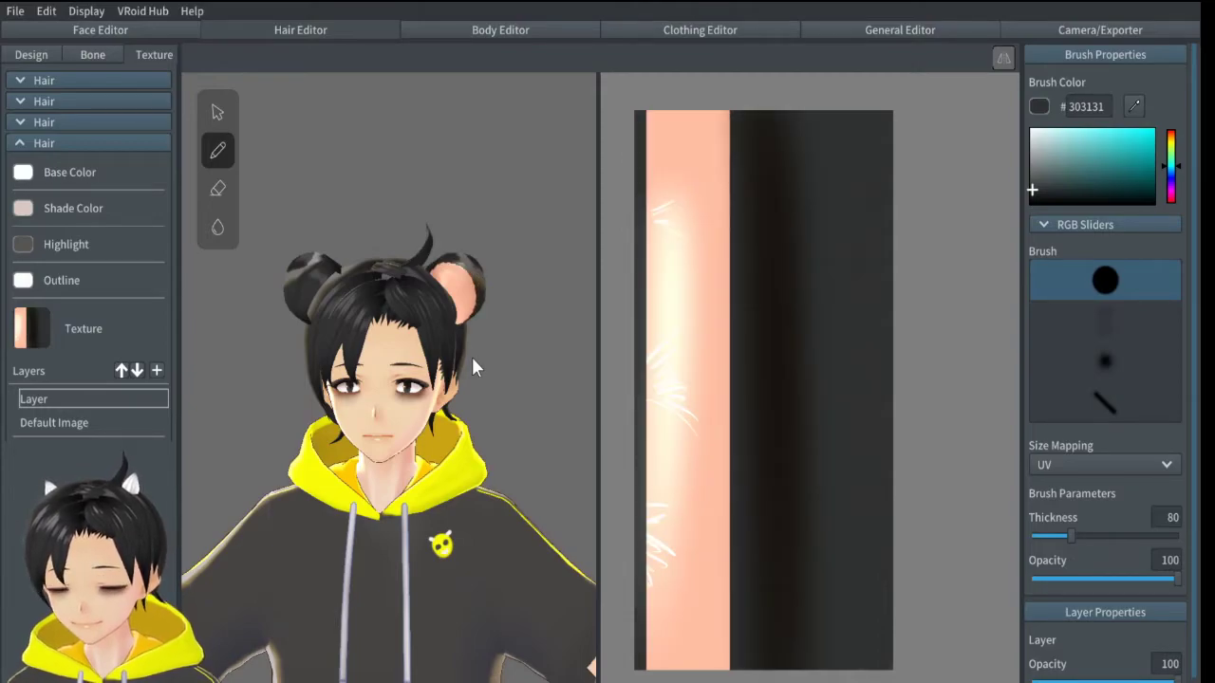
{"action": "scroll", "coordinate": [472, 357], "scroll_direction": "up", "scroll_amount": 3}
{"action": "right_click_drag", "start_coordinate": [474, 368], "coordinate": [526, 306]}
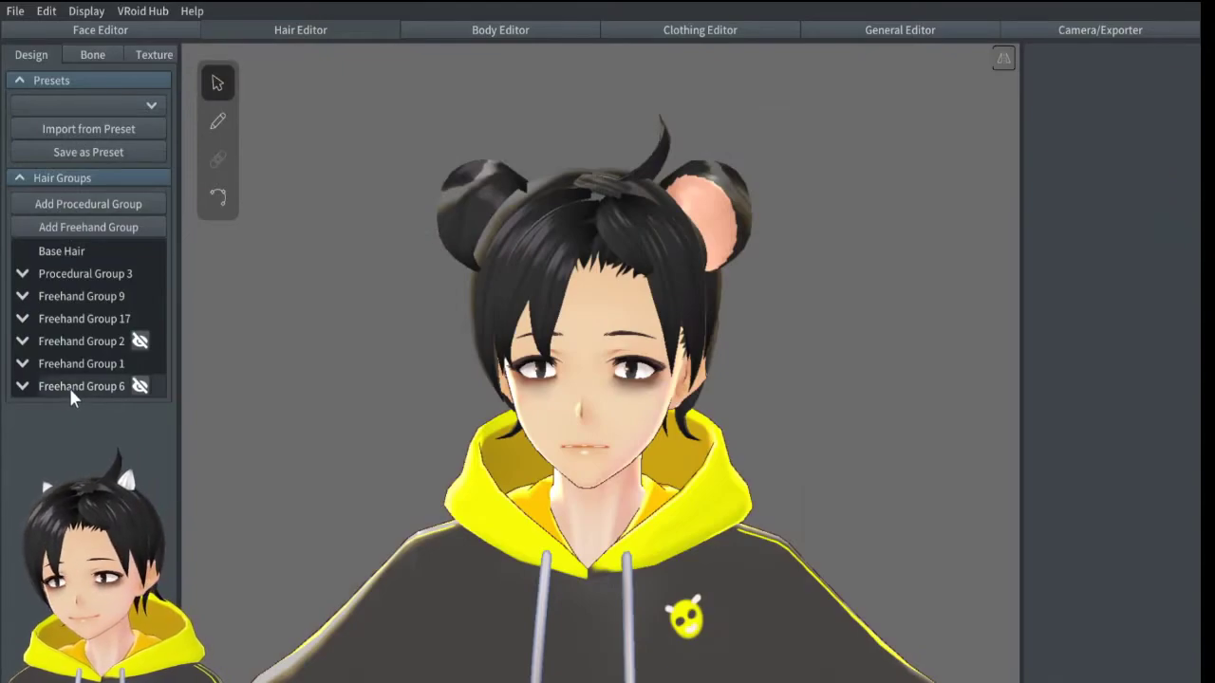
- Select Hair 2 in Freehand Group 6, assign it the peach-ear material, and duplicate that material for this ear
{"action": "left_click", "coordinate": [66, 384]}
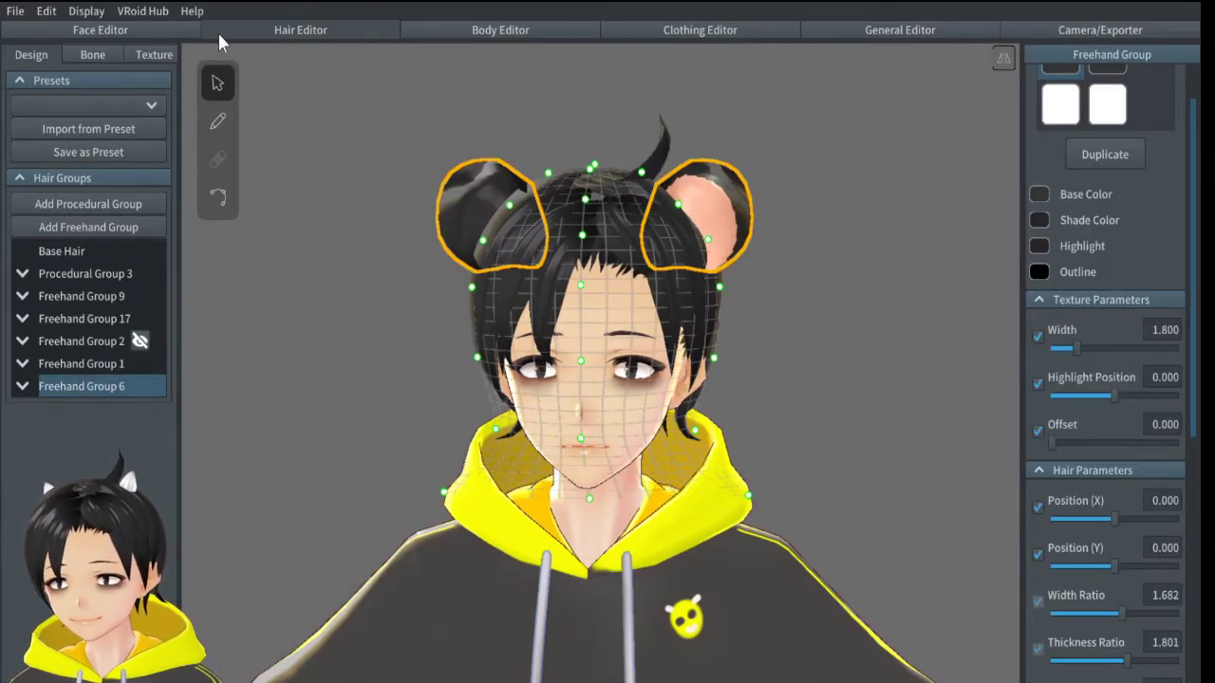
{"action": "left_click", "coordinate": [23, 386]}
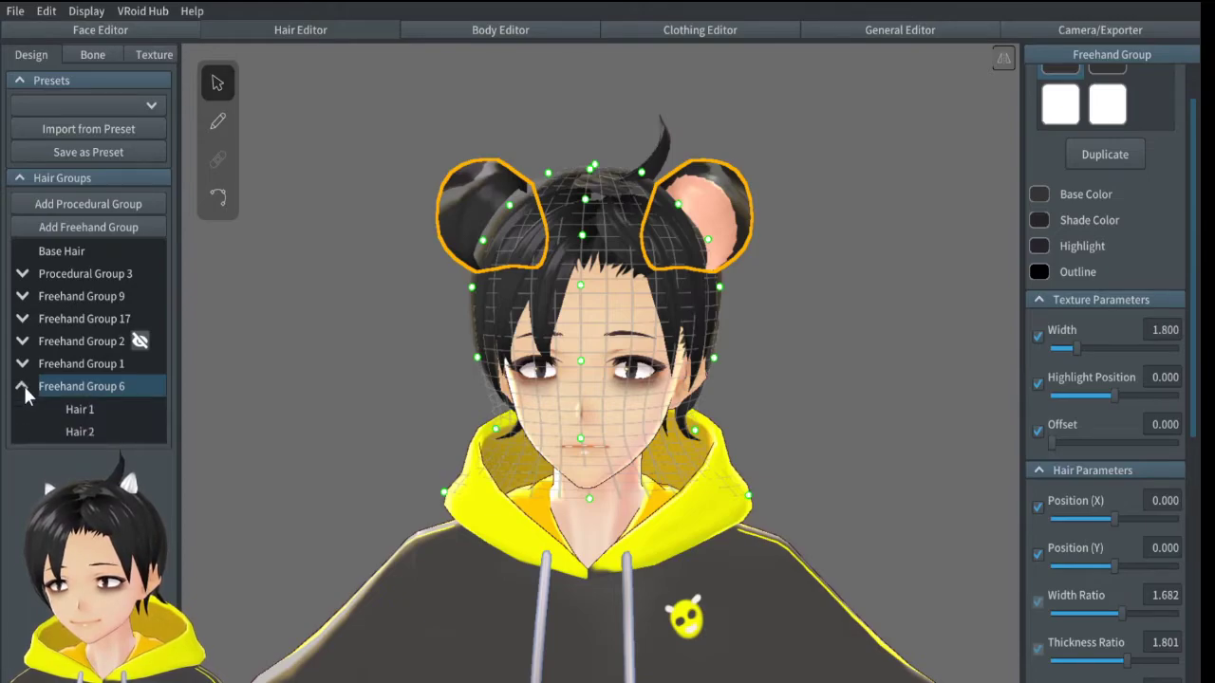
{"action": "left_click", "coordinate": [76, 410]}
{"action": "left_click", "coordinate": [76, 430]}
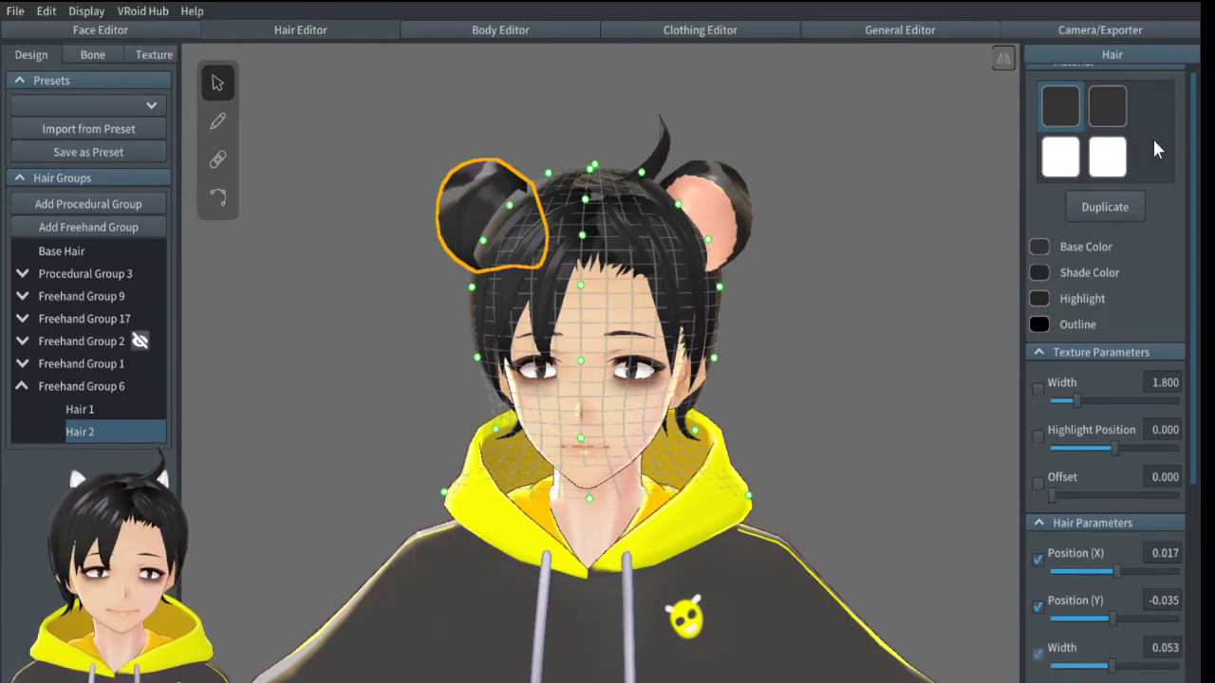
{"action": "left_click", "coordinate": [1122, 157]}
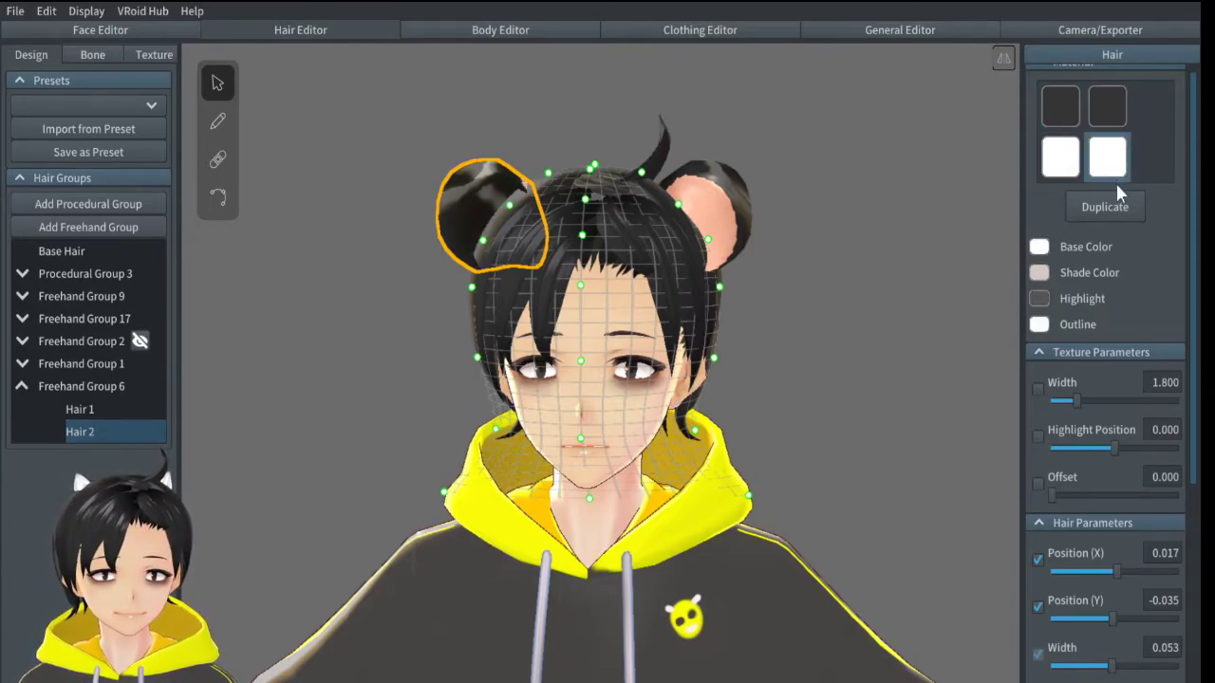
{"action": "mouse_move", "coordinate": [683, 275]}
{"action": "right_mouse_down"}
{"action": "mouse_move", "coordinate": [765, 279]}
{"action": "mouse_move", "coordinate": [669, 277]}
{"action": "right_mouse_up"}
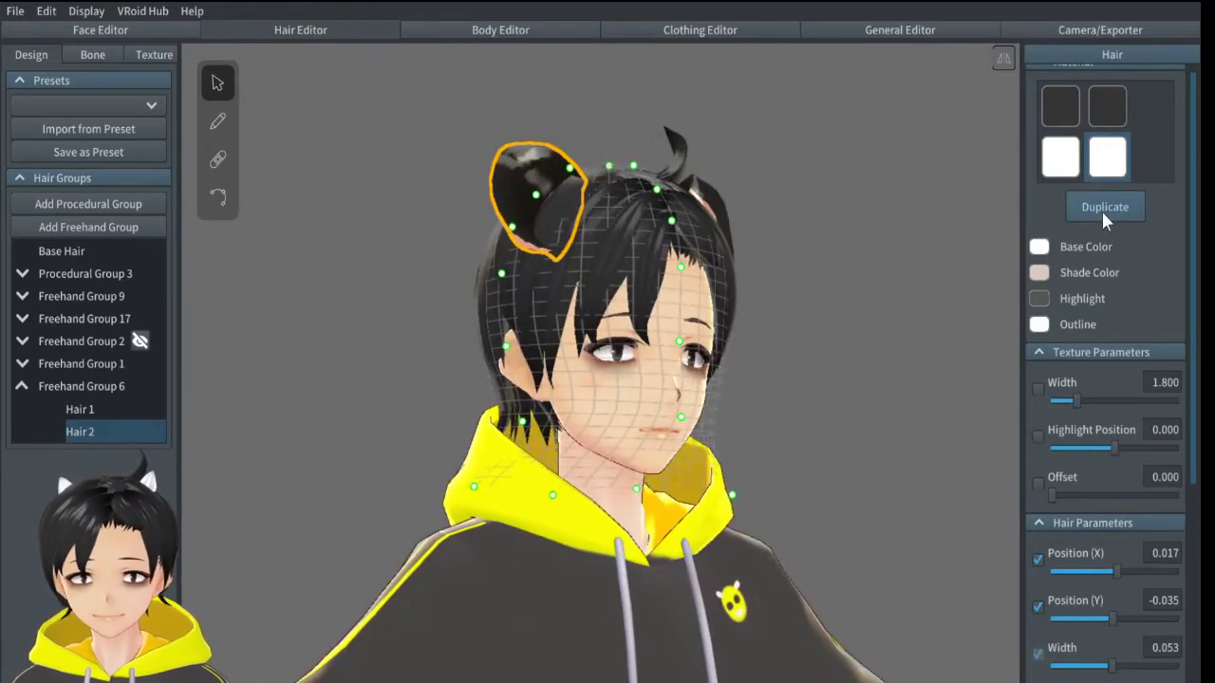
{"action": "left_click", "coordinate": [1101, 207]}
{"action": "left_click", "coordinate": [1075, 208]}
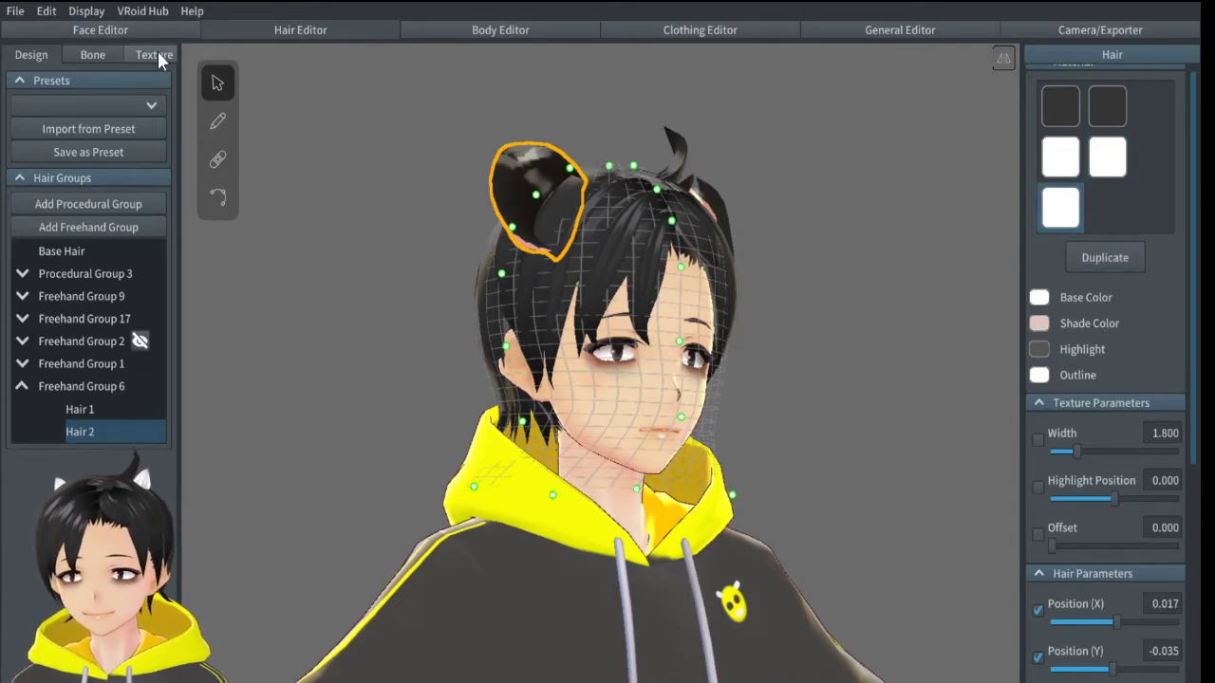
- Examine the texture settings and layers of the last hair material in the list
{"action": "left_click", "coordinate": [157, 52]}
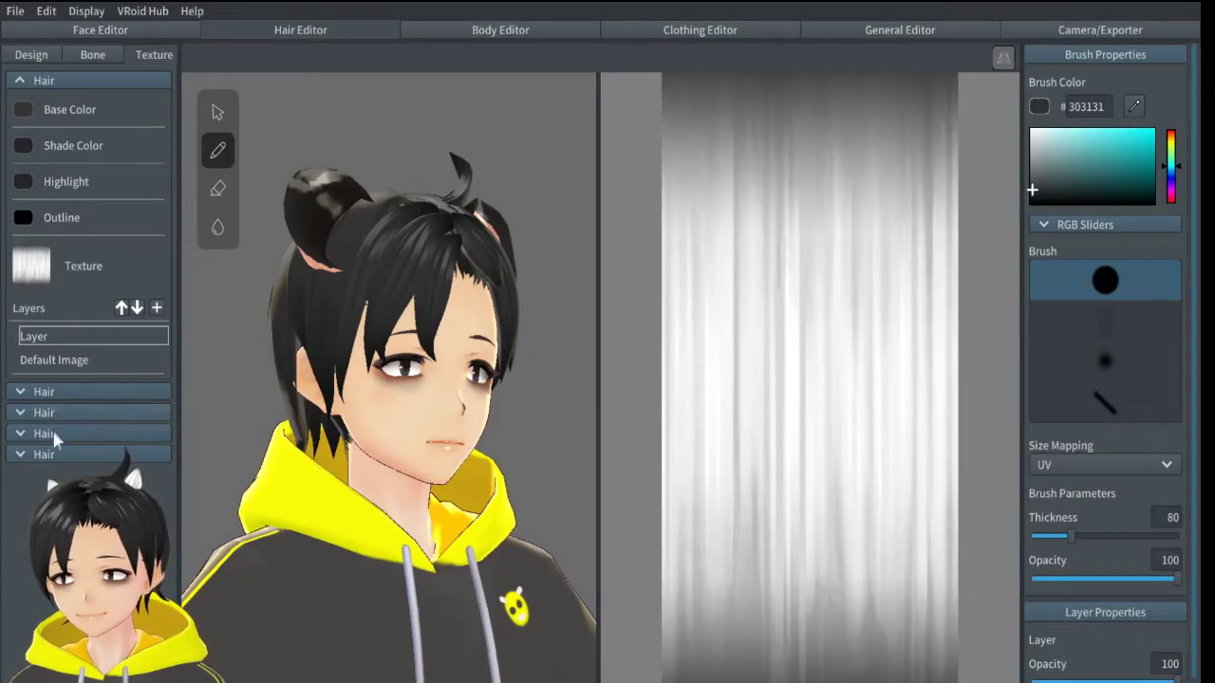
{"action": "left_click", "coordinate": [21, 454]}
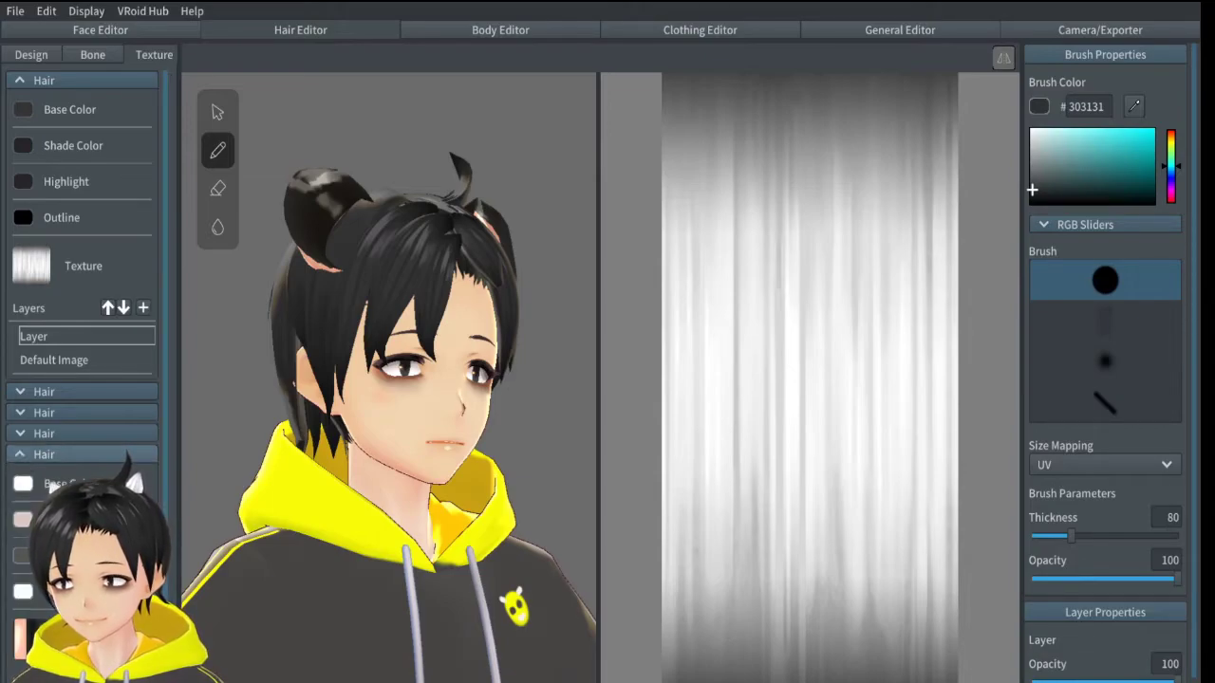
{"action": "scroll", "coordinate": [95, 427], "scroll_direction": "down", "scroll_amount": 1}
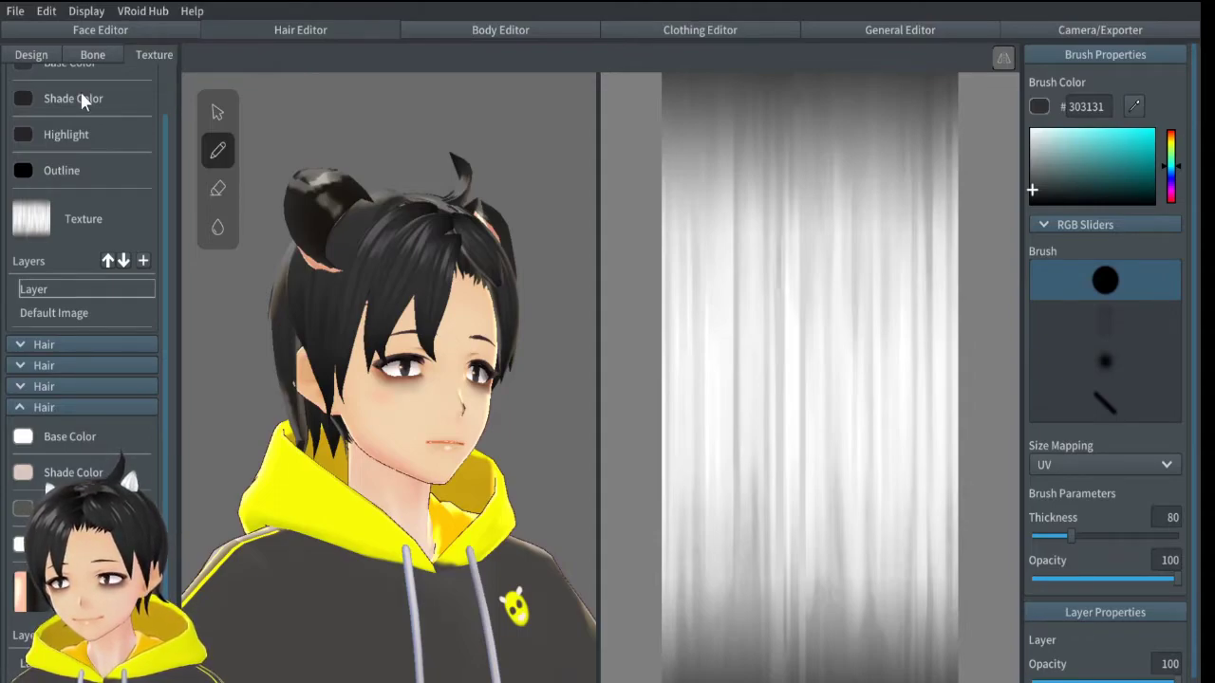
{"action": "left_click", "coordinate": [26, 59]}
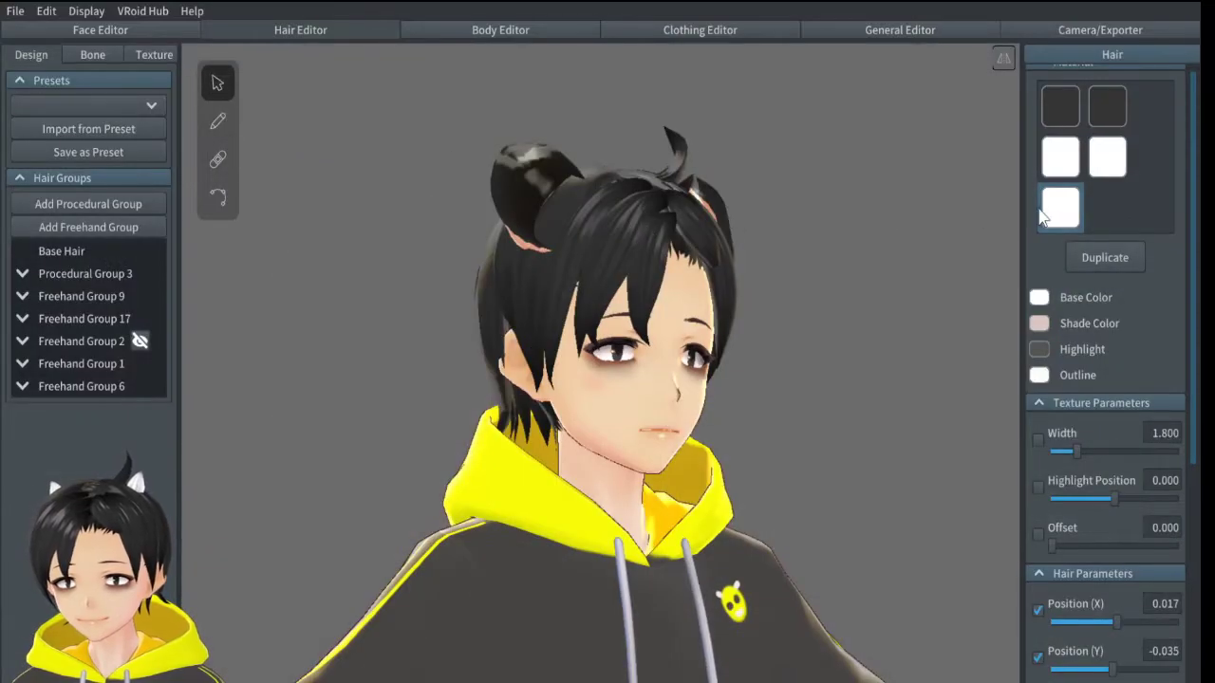
- Switch through the available hair materials to compare how each one looks on the ear without a peach inside
{"action": "left_click", "coordinate": [1107, 167]}
{"action": "left_click", "coordinate": [1075, 211]}
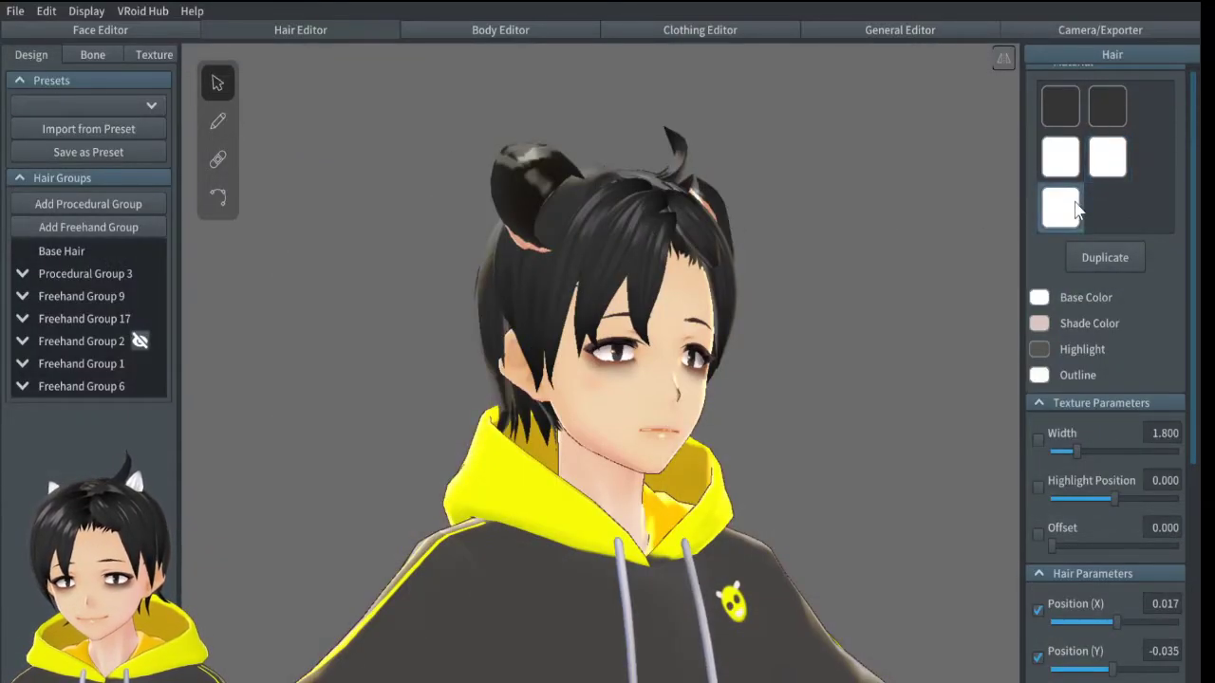
{"action": "right_click_drag", "start_coordinate": [509, 354], "coordinate": [619, 281]}
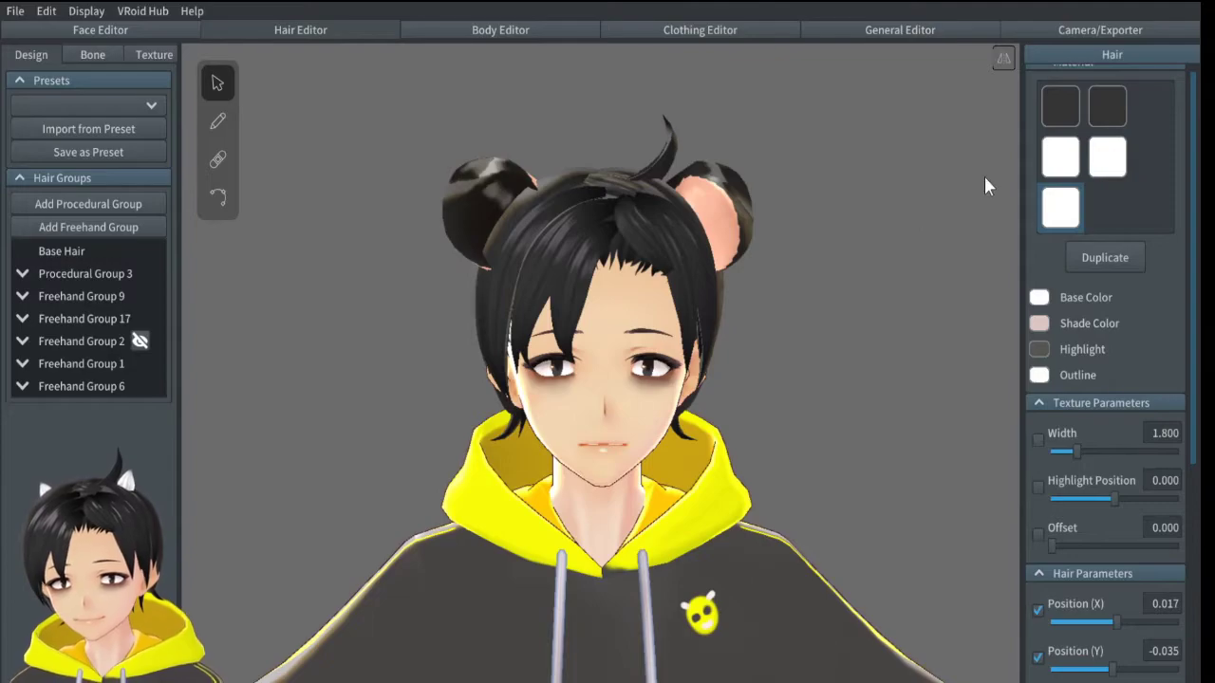
{"action": "left_click", "coordinate": [1063, 104]}
{"action": "left_click", "coordinate": [1100, 113]}
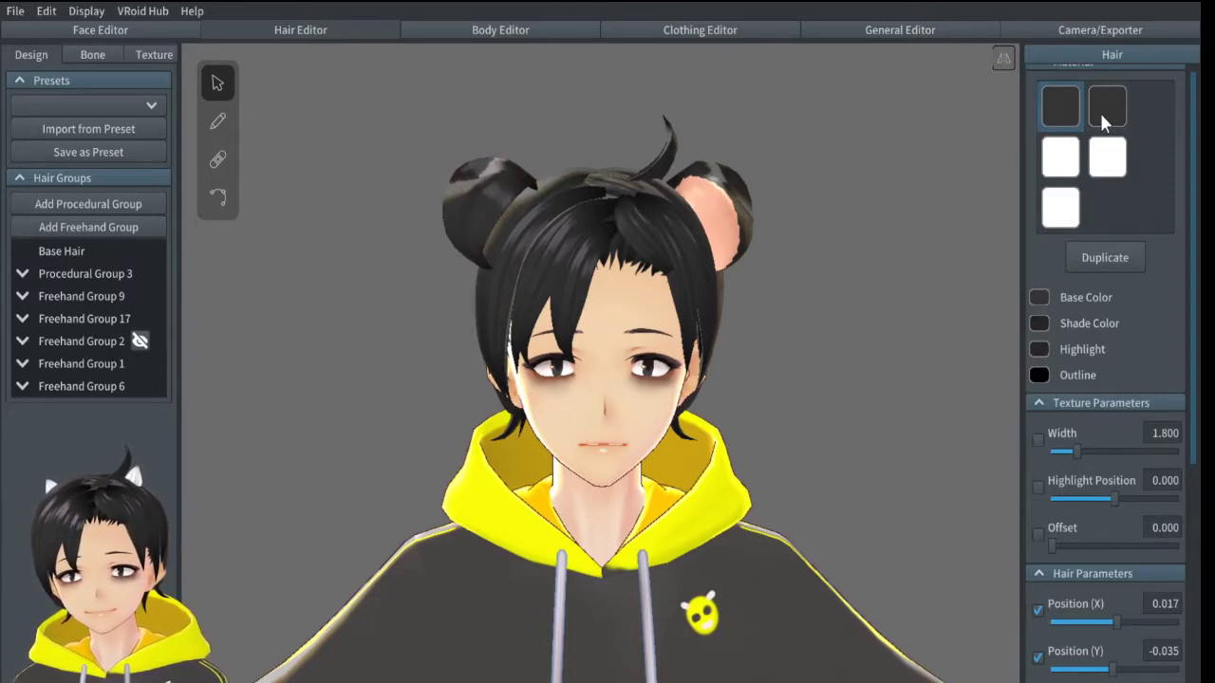
{"action": "left_click", "coordinate": [1047, 168]}
{"action": "left_click", "coordinate": [1093, 166]}
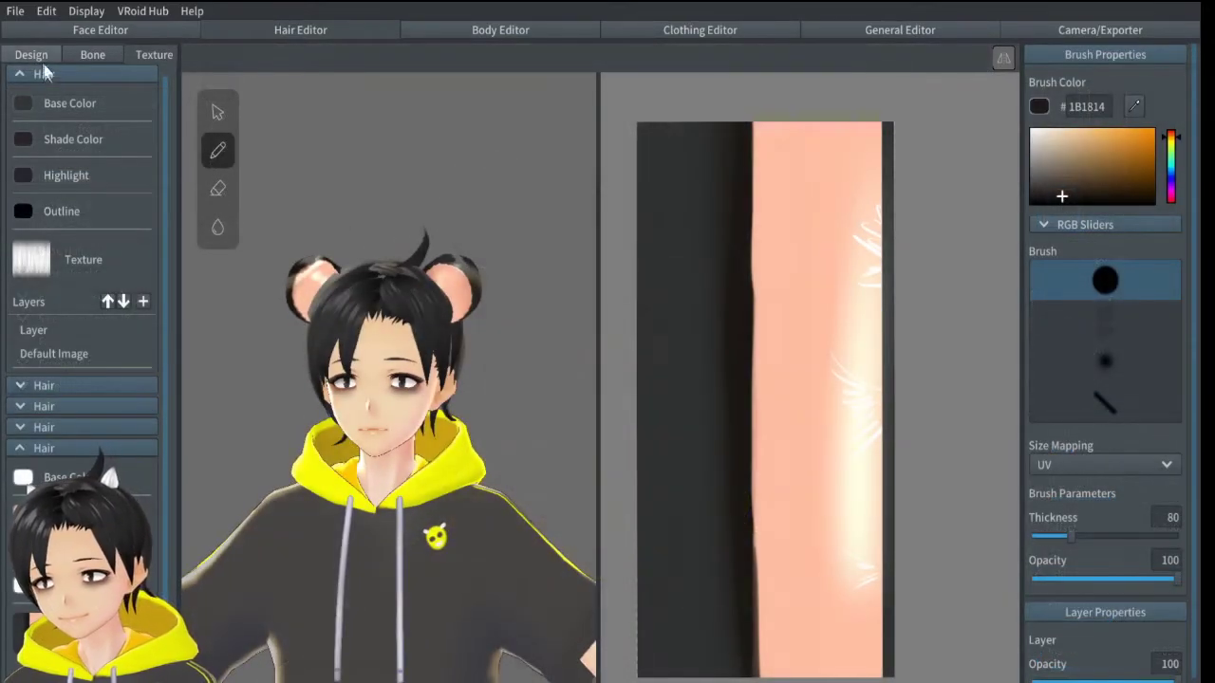
- Reshape the ears of Freehand Group 6 by moving a control point near the inner edge with the control point tool
{"action": "left_click", "coordinate": [31, 55]}
{"action": "left_click", "coordinate": [60, 388]}
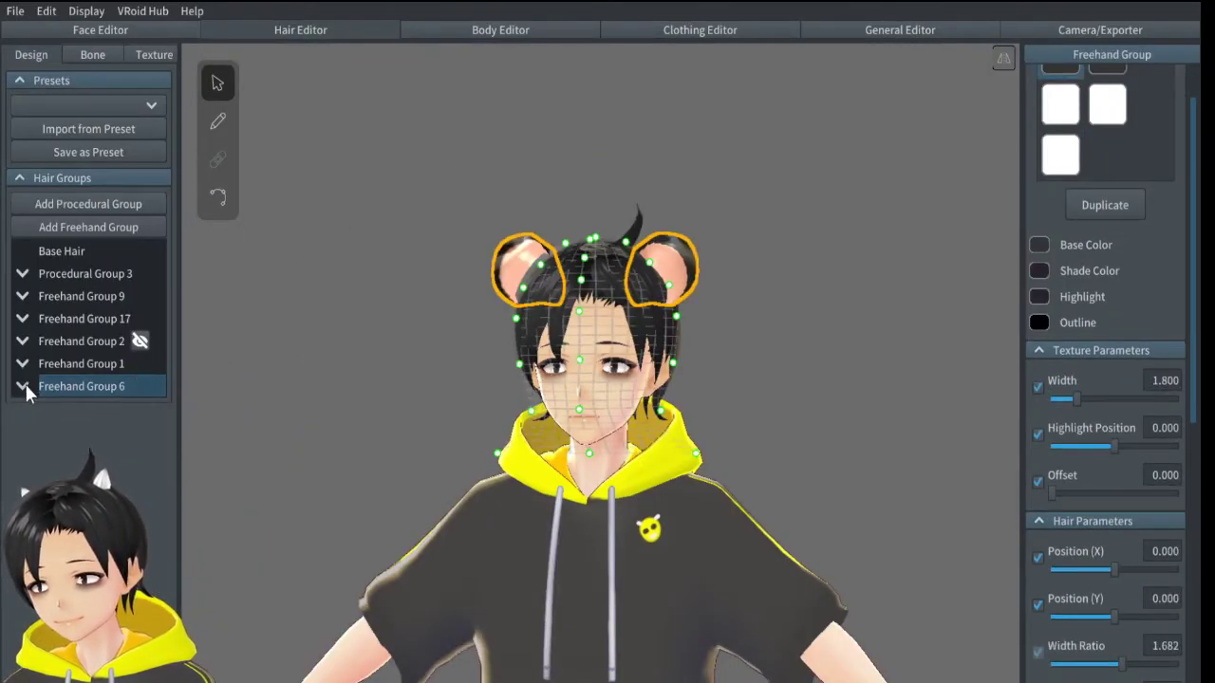
{"action": "left_click", "coordinate": [24, 381]}
{"action": "scroll", "coordinate": [775, 310], "scroll_direction": "up", "scroll_amount": 2}
{"action": "right_click_drag", "start_coordinate": [774, 311], "coordinate": [740, 278]}
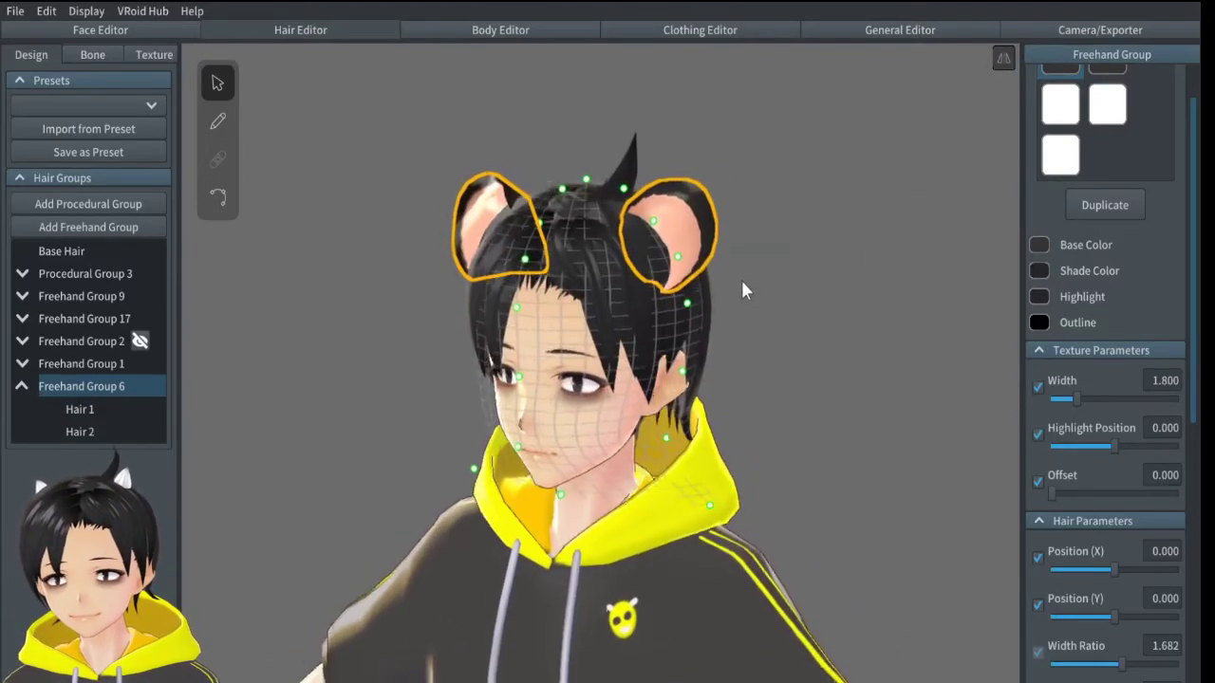
{"action": "left_click", "coordinate": [218, 197]}
{"action": "left_click_drag", "start_coordinate": [623, 222], "coordinate": [653, 244]}
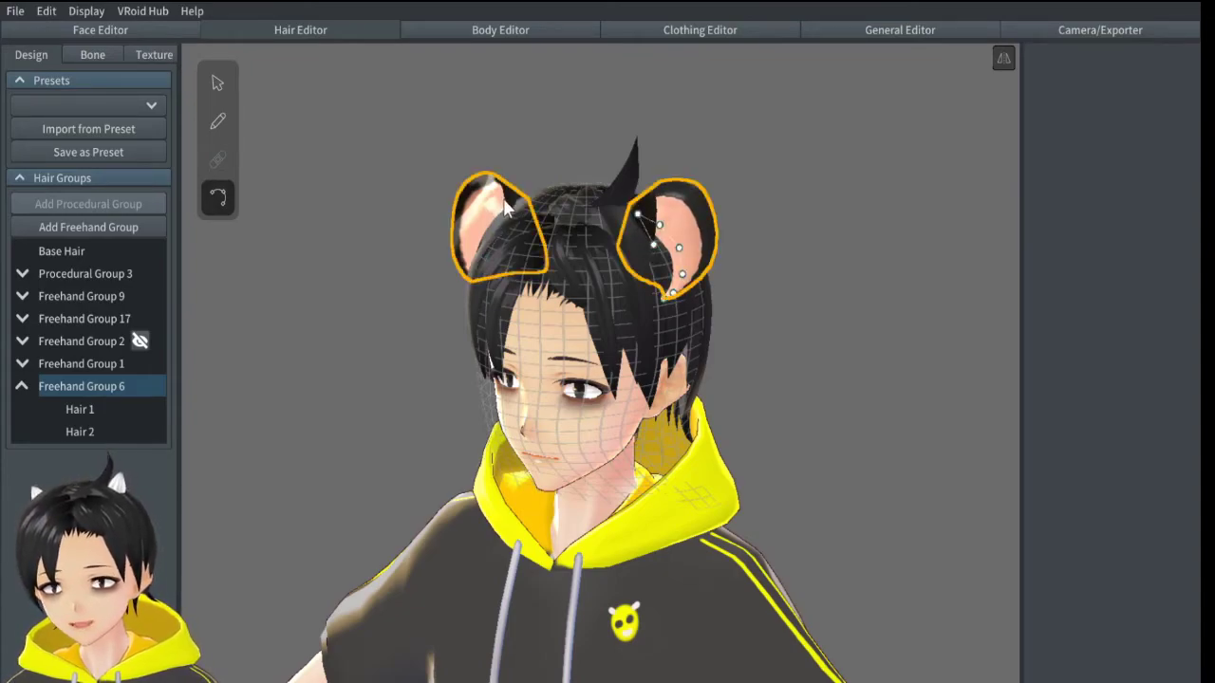
{"action": "right_click_drag", "start_coordinate": [425, 208], "coordinate": [445, 238]}
- Select the Hair 2 ear for control point editing and slightly raise its middle control point
{"action": "left_click", "coordinate": [217, 83]}
{"action": "left_click", "coordinate": [218, 198]}
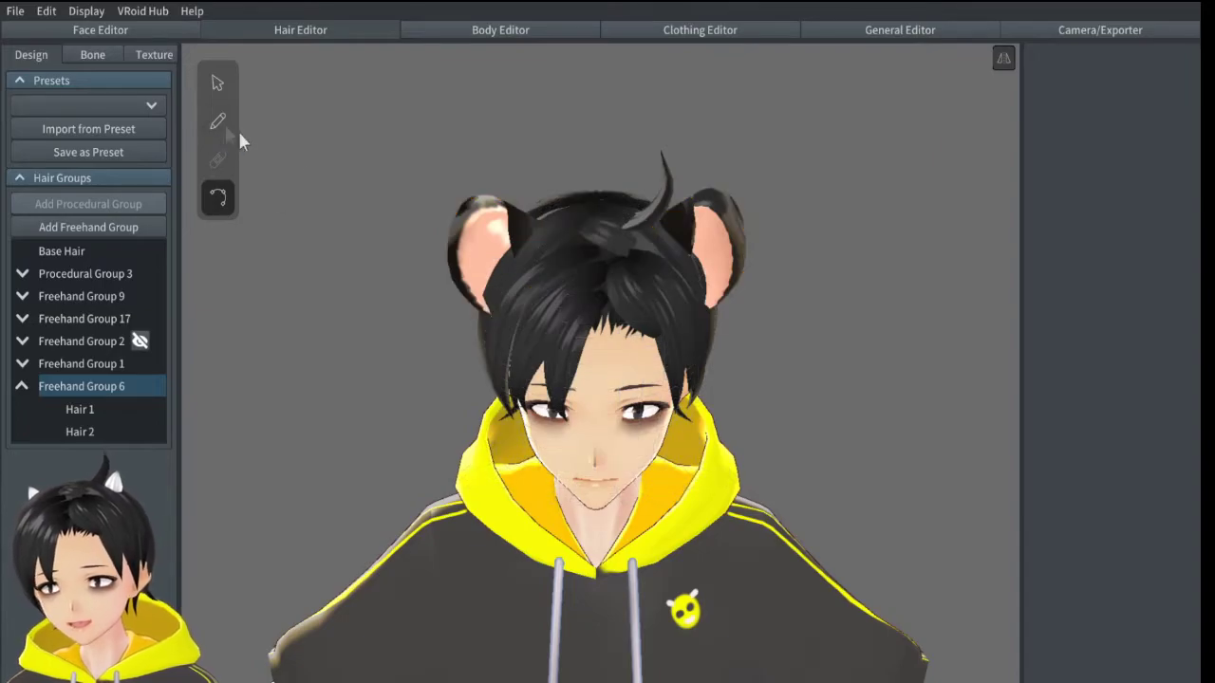
{"action": "left_click", "coordinate": [466, 264]}
{"action": "right_click_drag", "start_coordinate": [520, 298], "coordinate": [616, 286]}
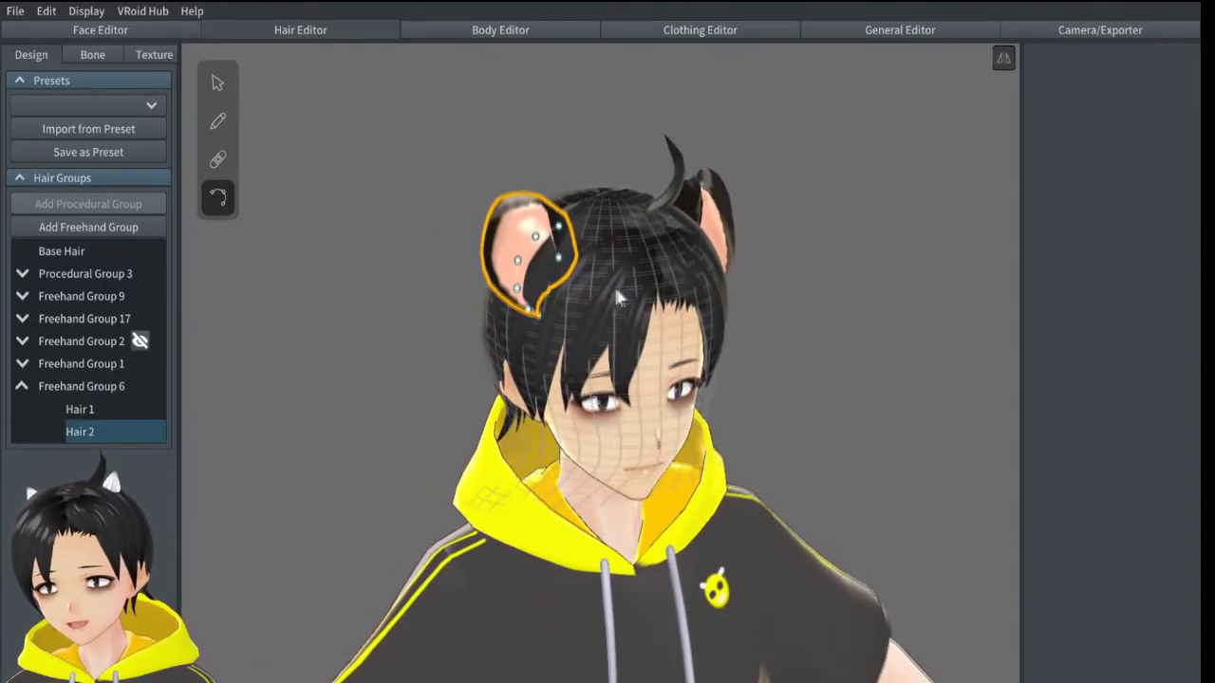
{"action": "left_click_drag", "start_coordinate": [519, 262], "coordinate": [518, 259]}
{"action": "right_click_drag", "start_coordinate": [664, 271], "coordinate": [778, 225]}
- Select the Hair 1 ear and adjust its middle control point to refine the ear's curve
{"action": "left_click", "coordinate": [694, 258]}
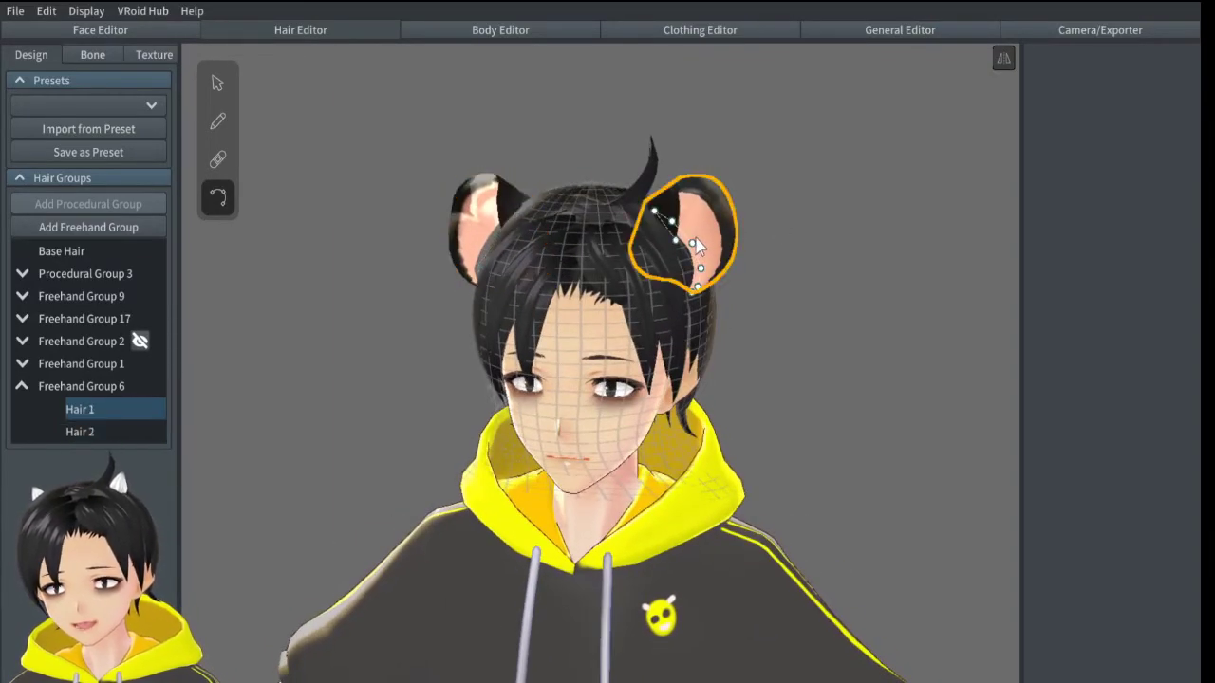
{"action": "left_click", "coordinate": [695, 246]}
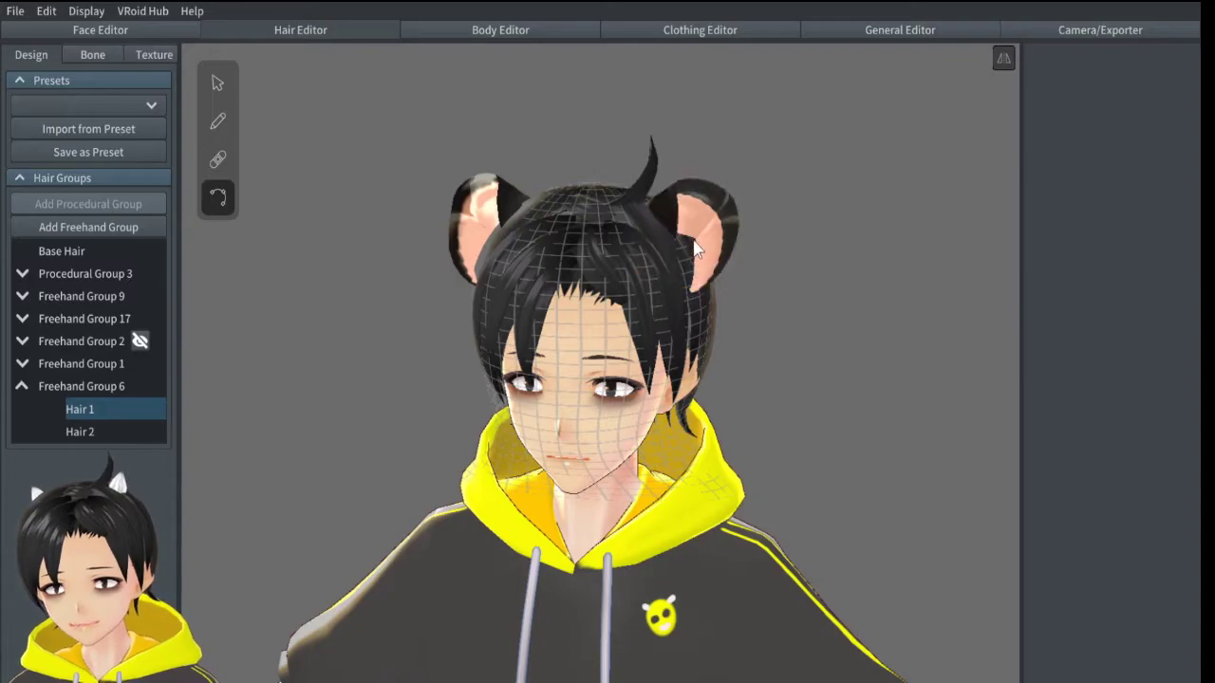
{"action": "right_click_drag", "start_coordinate": [696, 248], "coordinate": [681, 260]}
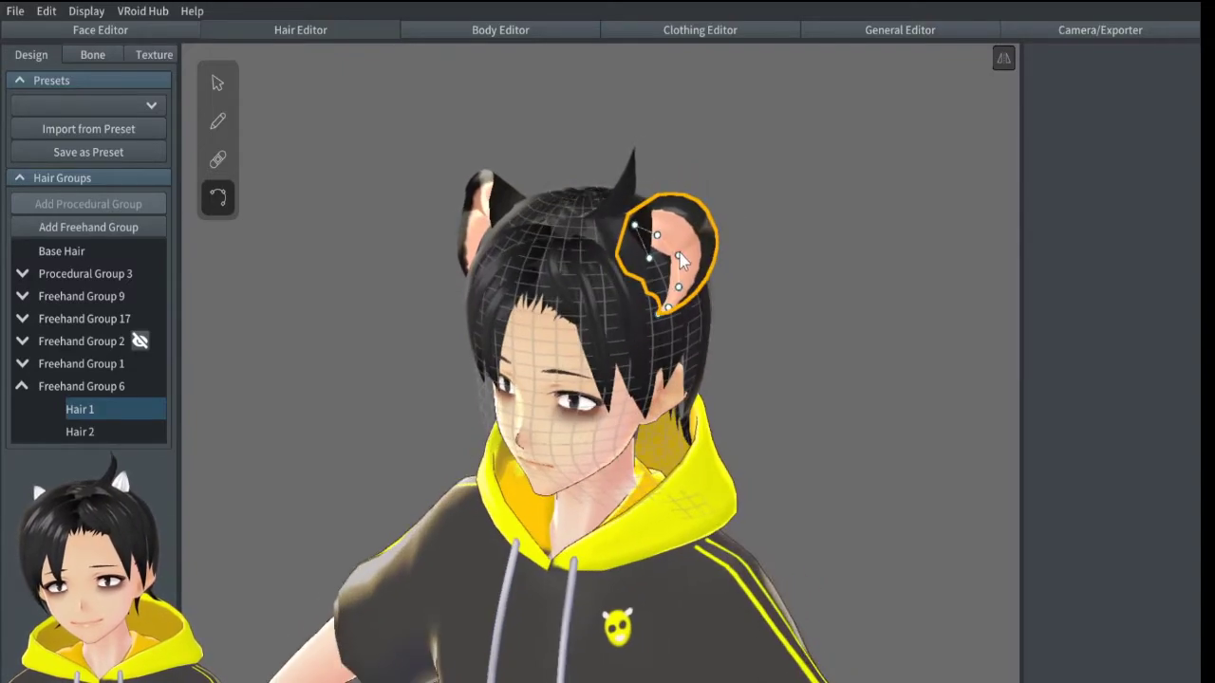
{"action": "left_click", "coordinate": [678, 264]}
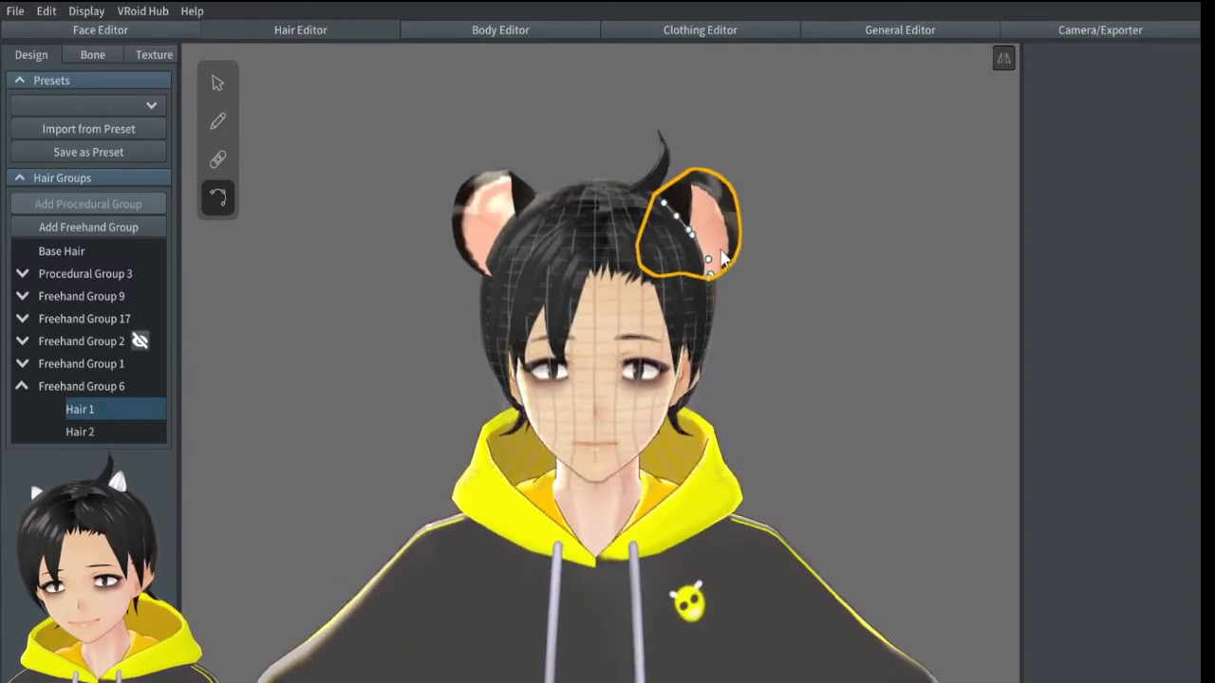
{"action": "left_click", "coordinate": [215, 86]}
- Set Hair 1's Position (X) to 0.042
{"action": "right_click_drag", "start_coordinate": [418, 295], "coordinate": [427, 334]}
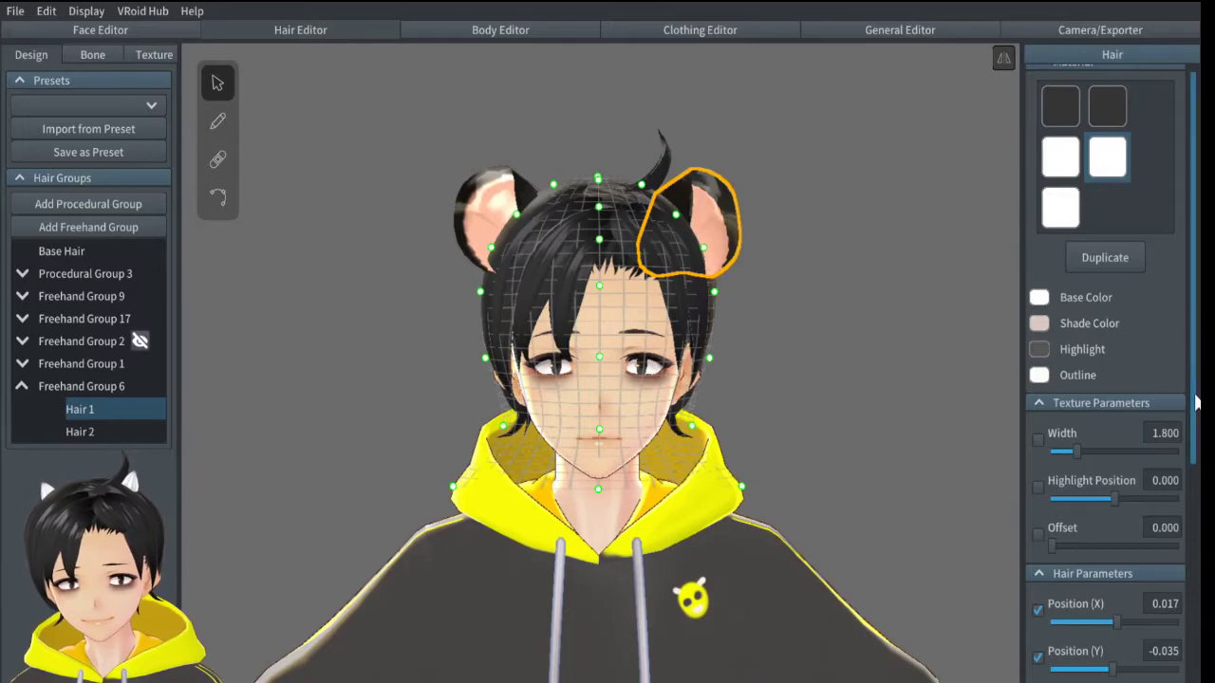
{"action": "scroll", "coordinate": [1192, 320], "scroll_direction": "down", "scroll_amount": 4}
{"action": "right_click_drag", "start_coordinate": [805, 376], "coordinate": [857, 406]}
{"action": "left_click_drag", "start_coordinate": [1115, 419], "coordinate": [1121, 423]}
{"action": "right_click_drag", "start_coordinate": [816, 389], "coordinate": [847, 353]}
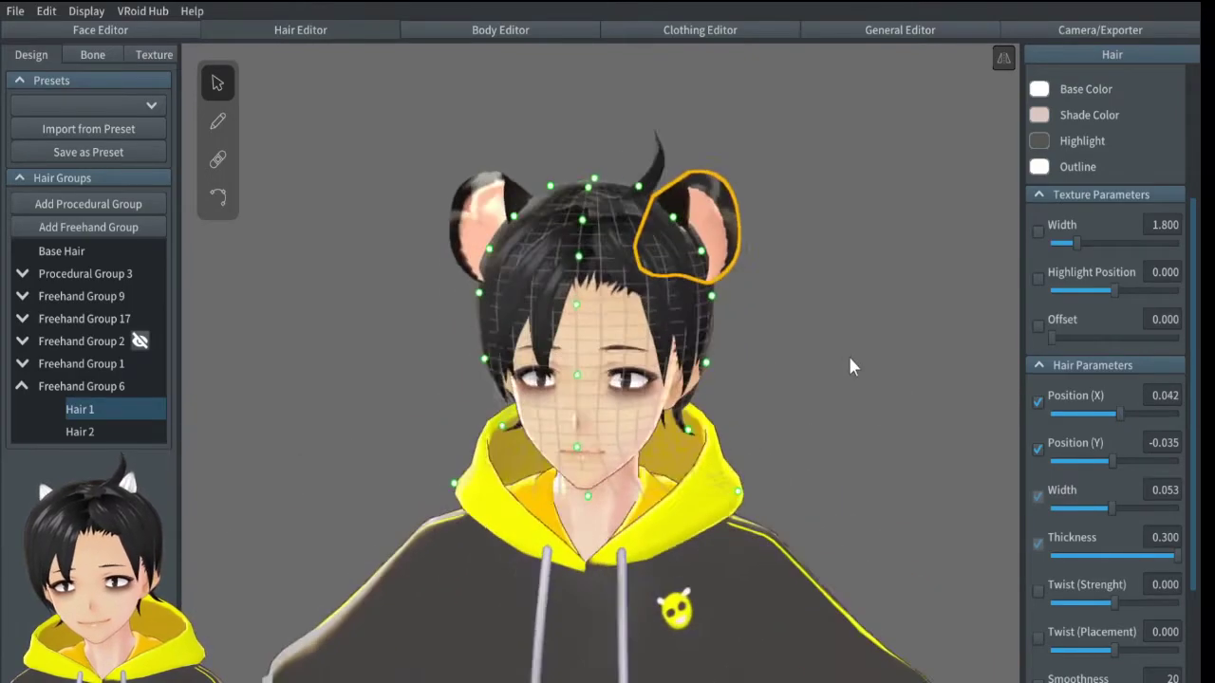
- Copy Hair 1's Position (X) value of 0.042 to Hair 2 so both ears match
{"action": "double_click", "coordinate": [1161, 397]}
{"action": "key", "text": "ctrl+c"}
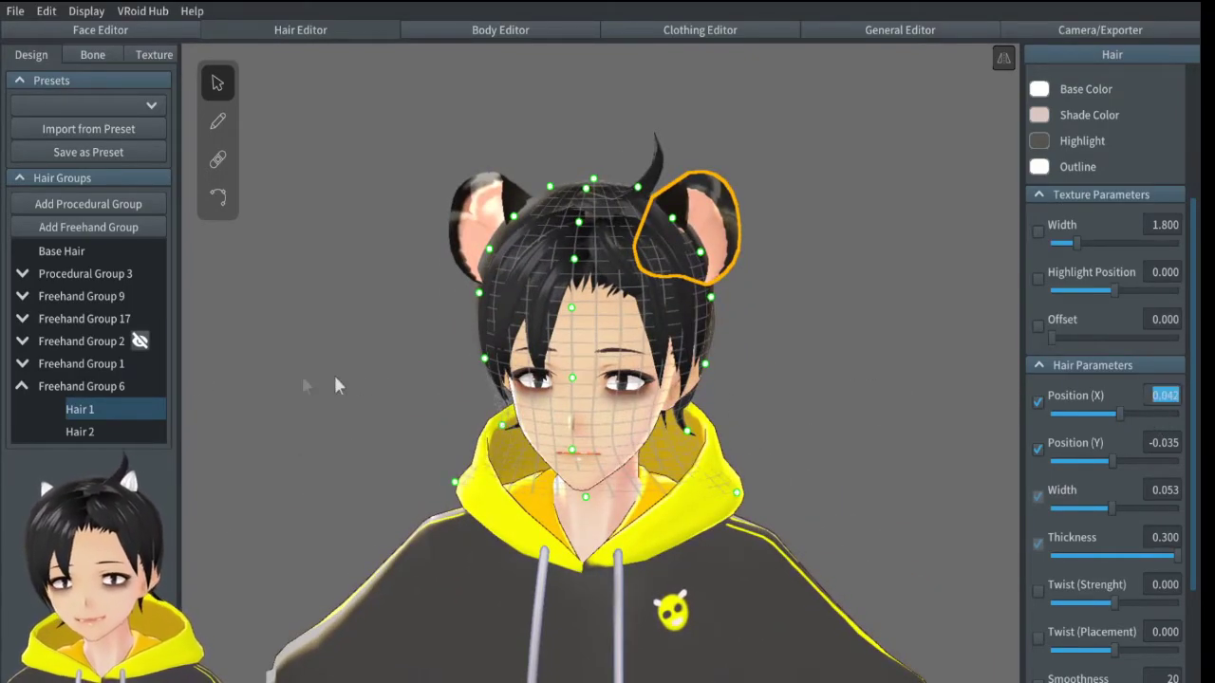
{"action": "left_click", "coordinate": [82, 432]}
{"action": "left_click", "coordinate": [1147, 398]}
{"action": "key", "text": "ctrl+v"}
{"action": "key", "text": "Return"}
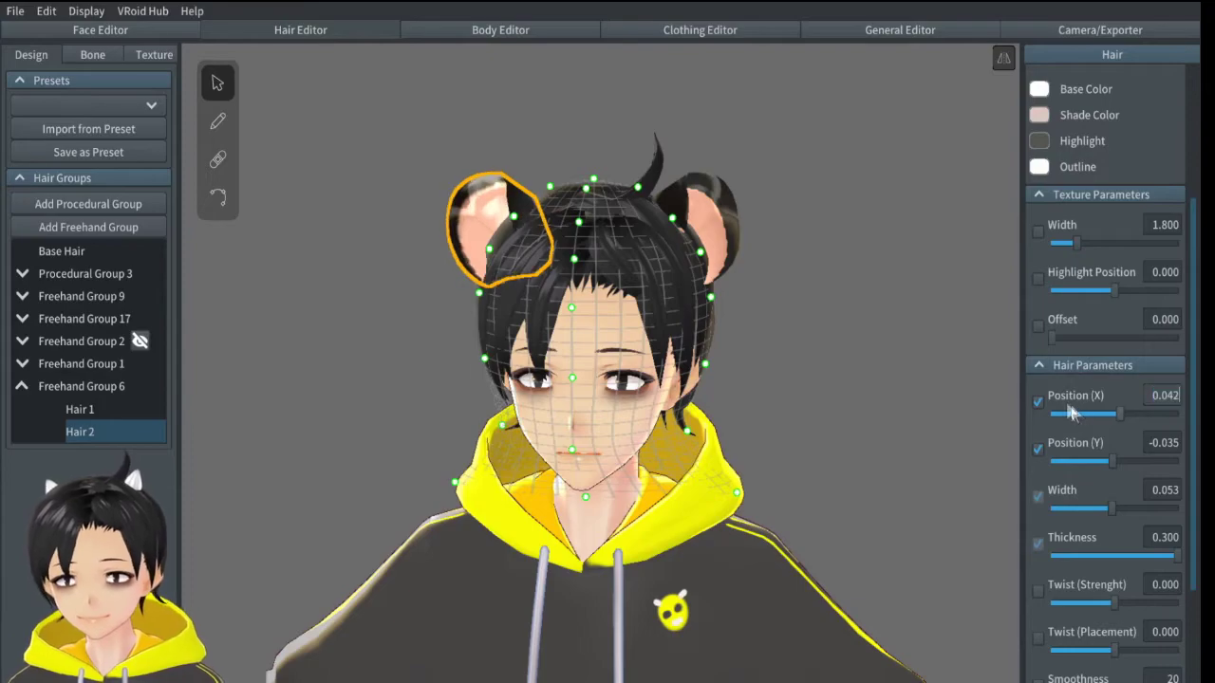
- Create a bone group from the Freehand Group 6 ears and set its Fixed Point to 0.70 and Gravity to 0.08
{"action": "left_click", "coordinate": [23, 387]}
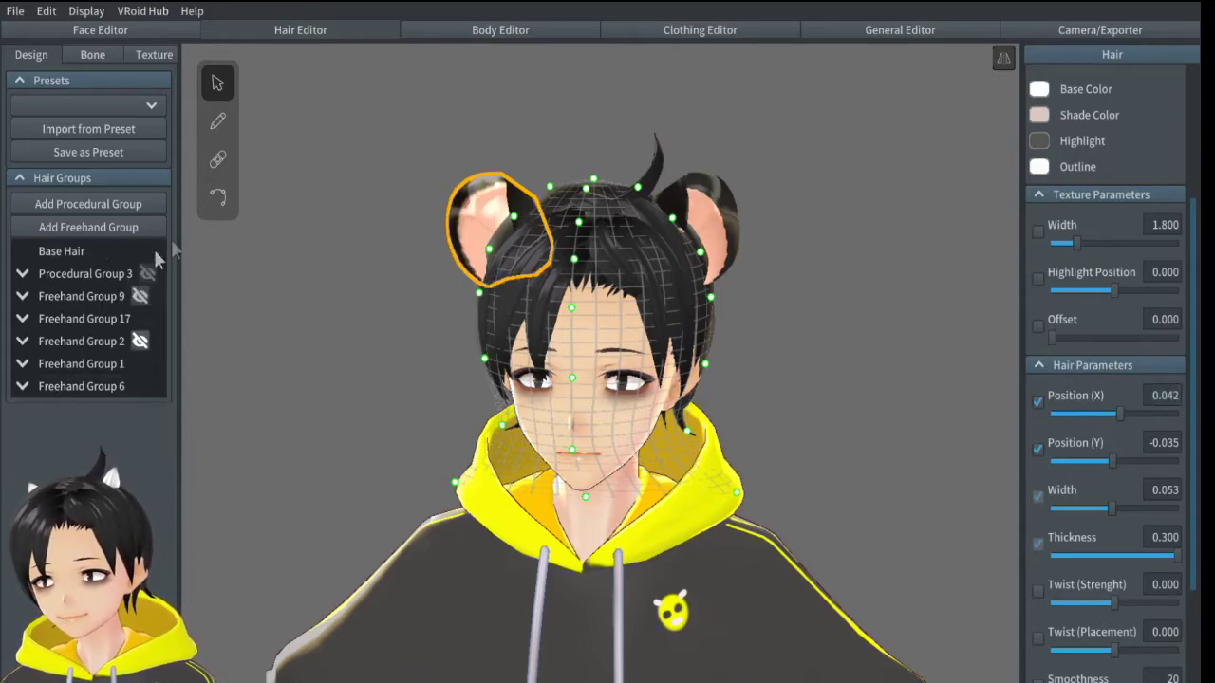
{"action": "left_click", "coordinate": [217, 120]}
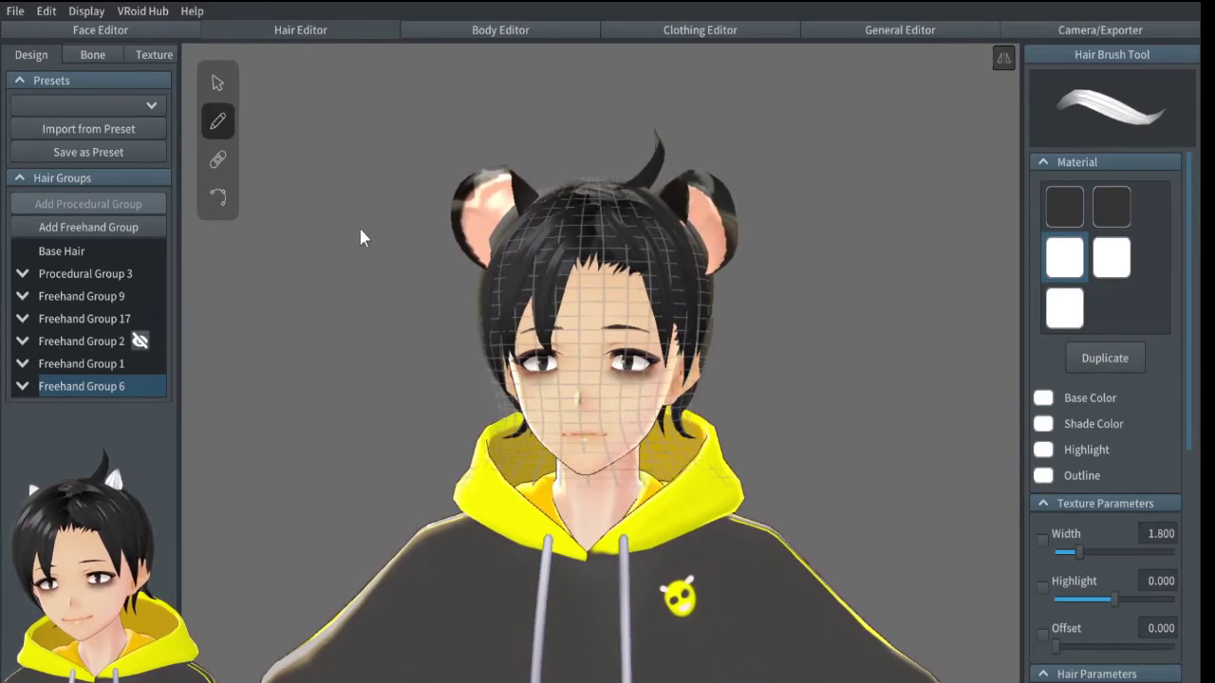
{"action": "left_click", "coordinate": [95, 55]}
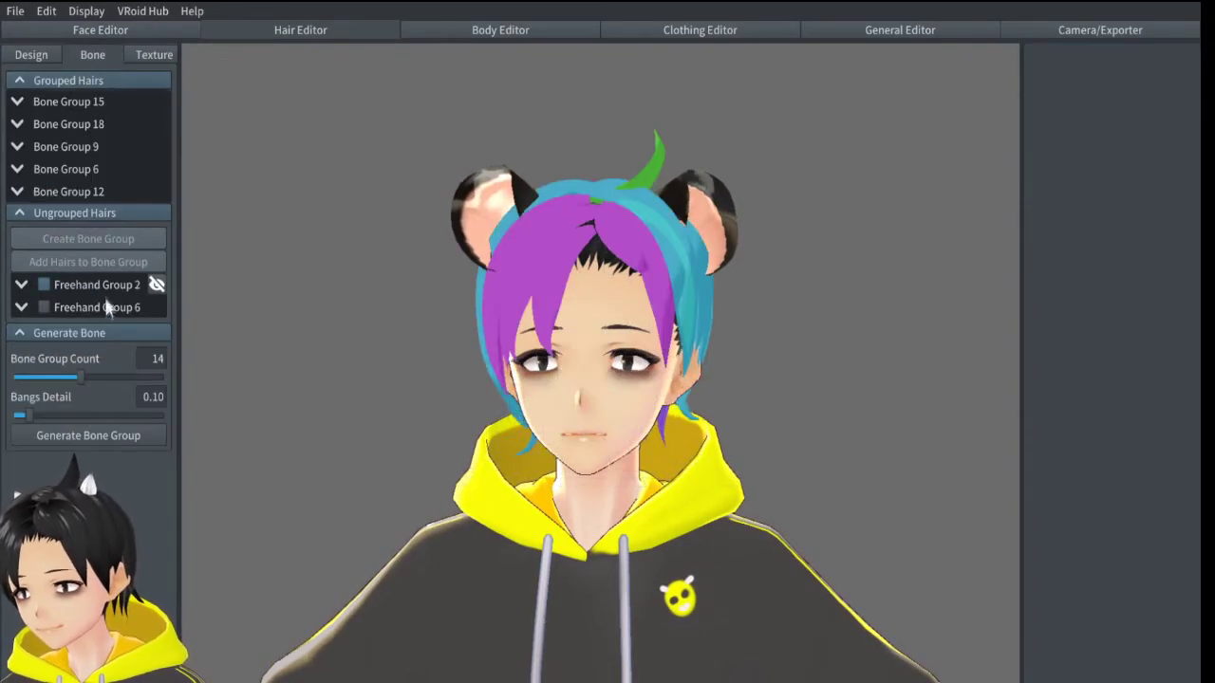
{"action": "left_click", "coordinate": [155, 307]}
{"action": "left_click", "coordinate": [154, 308]}
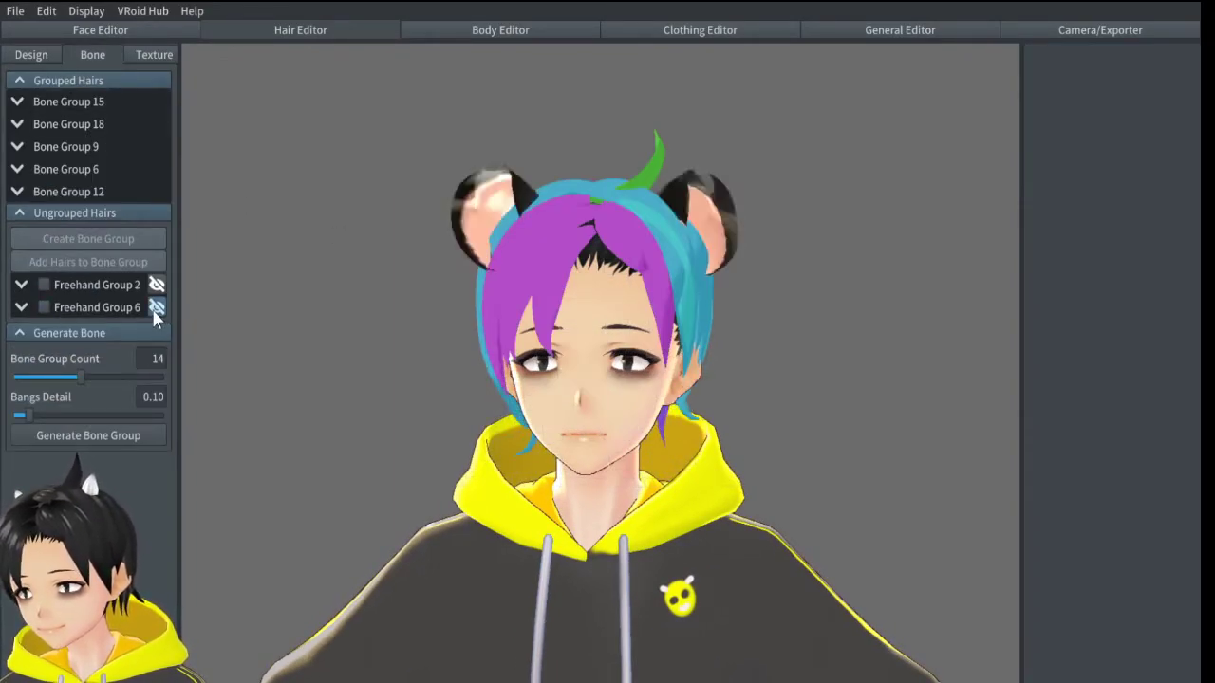
{"action": "left_click", "coordinate": [44, 307]}
{"action": "left_click", "coordinate": [99, 242]}
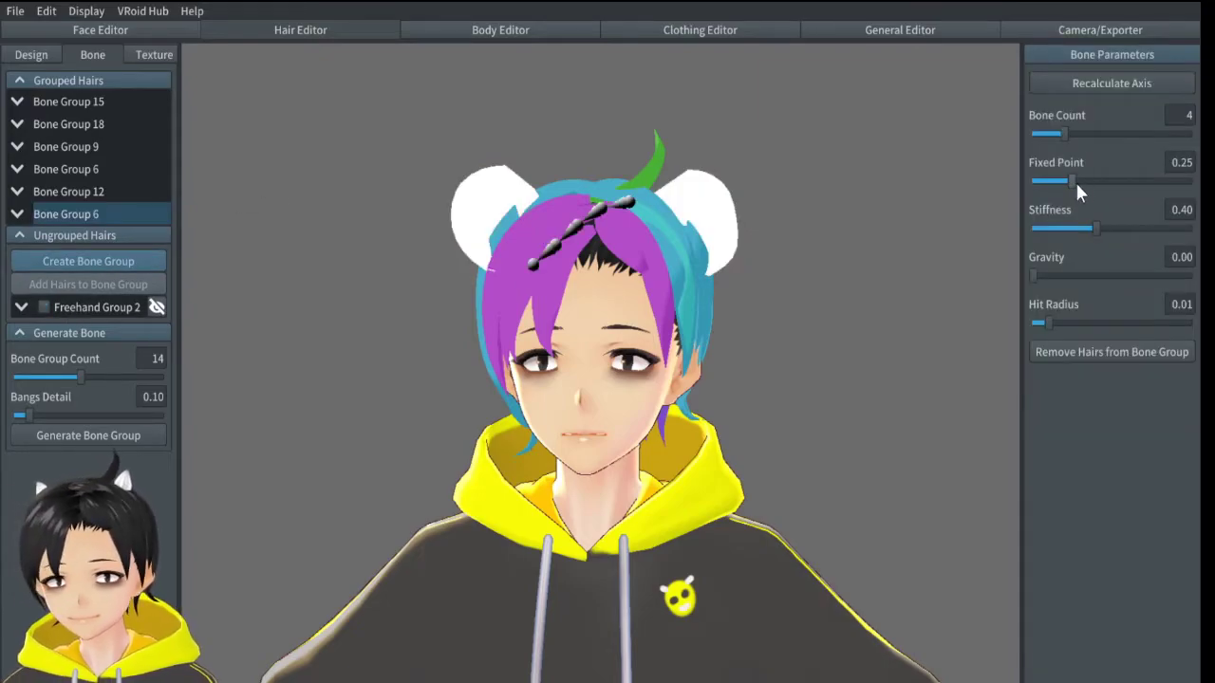
{"action": "left_click_drag", "start_coordinate": [1070, 181], "coordinate": [1142, 181]}
{"action": "left_click_drag", "start_coordinate": [1039, 275], "coordinate": [1045, 275]}
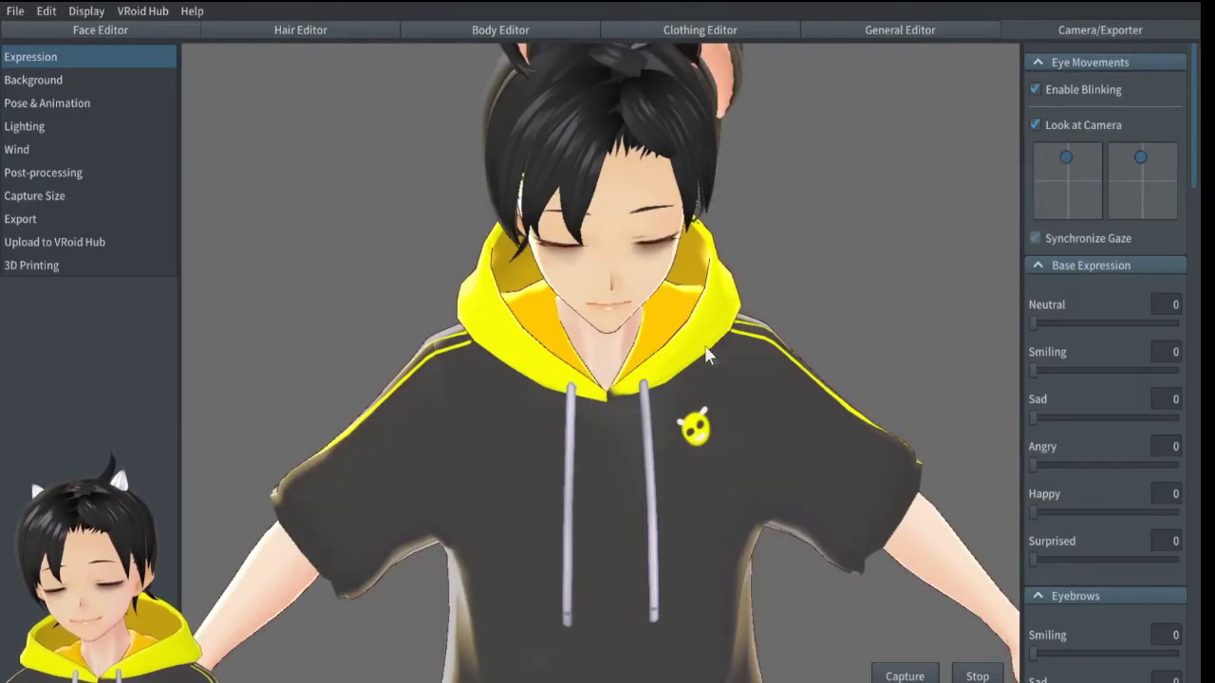
- Check how the ears behave from several angles in the camera preview, returning to hair editing
{"action": "right_click_drag", "start_coordinate": [705, 346], "coordinate": [707, 325]}
{"action": "scroll", "coordinate": [708, 327], "scroll_direction": "down", "scroll_amount": 4}
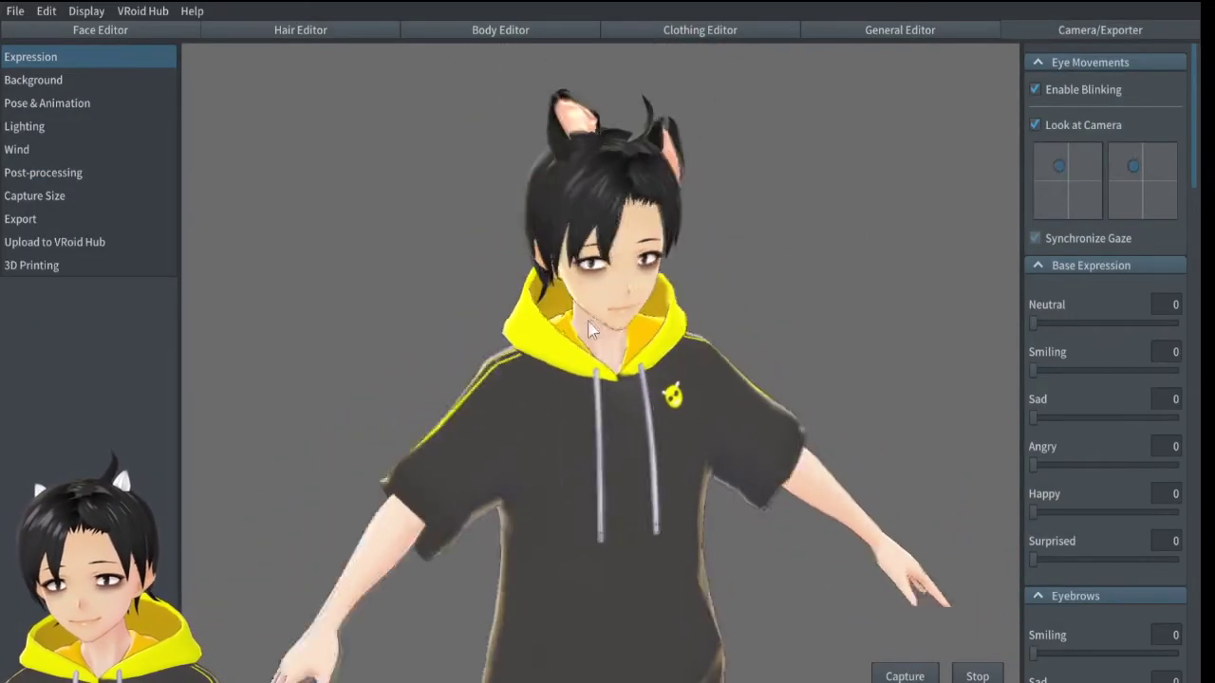
{"action": "left_click", "coordinate": [272, 29]}
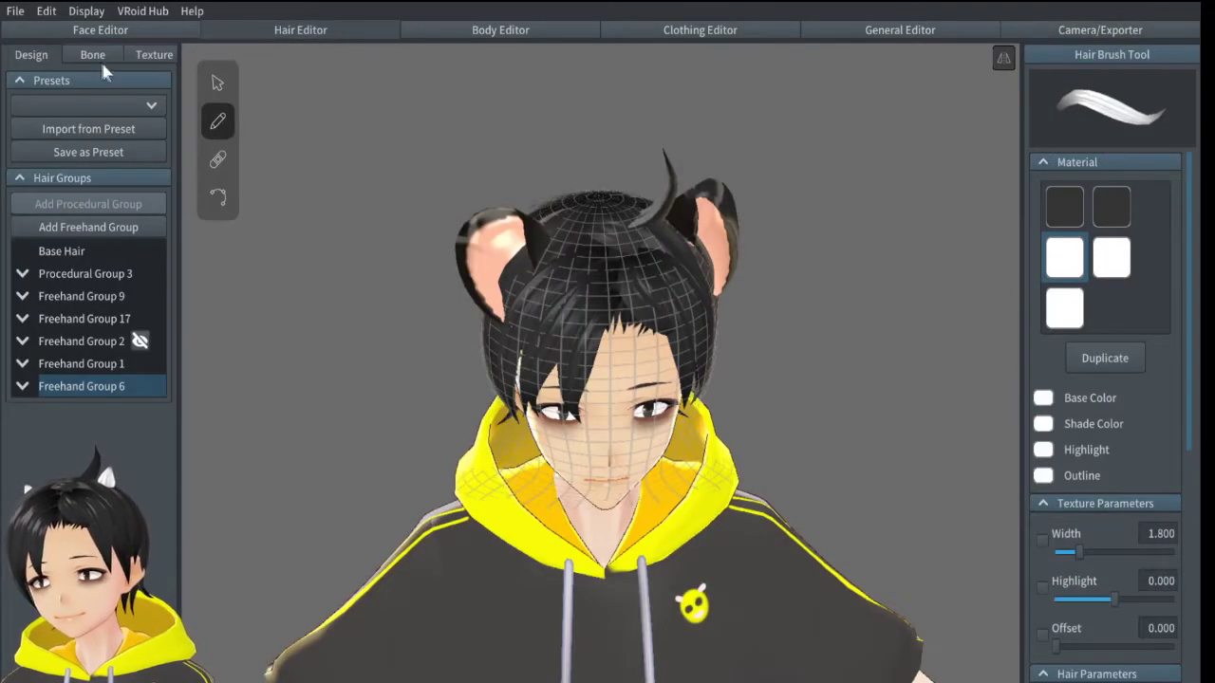
- Set the ear bone group's Bone Count to 3, Fixed Point to 0.26 and Stiffness to 0.31
{"action": "left_click", "coordinate": [93, 55]}
{"action": "left_click", "coordinate": [55, 216]}
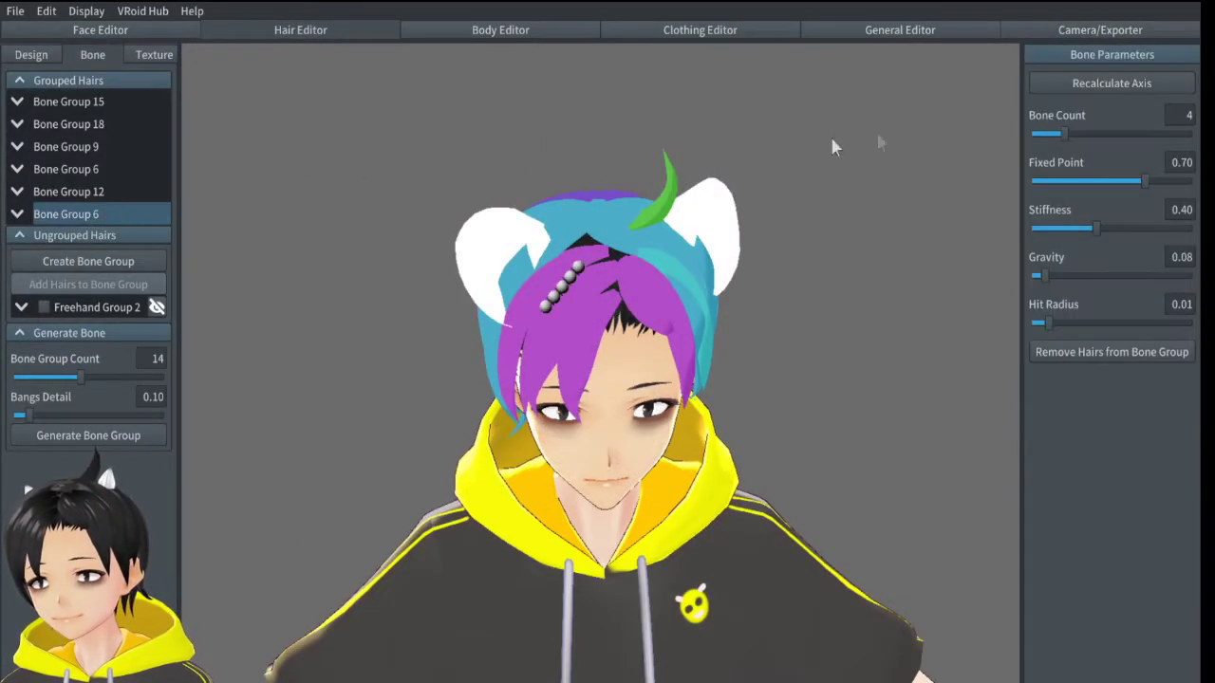
{"action": "left_click_drag", "start_coordinate": [1062, 133], "coordinate": [1049, 129]}
{"action": "left_click_drag", "start_coordinate": [1144, 179], "coordinate": [1114, 180]}
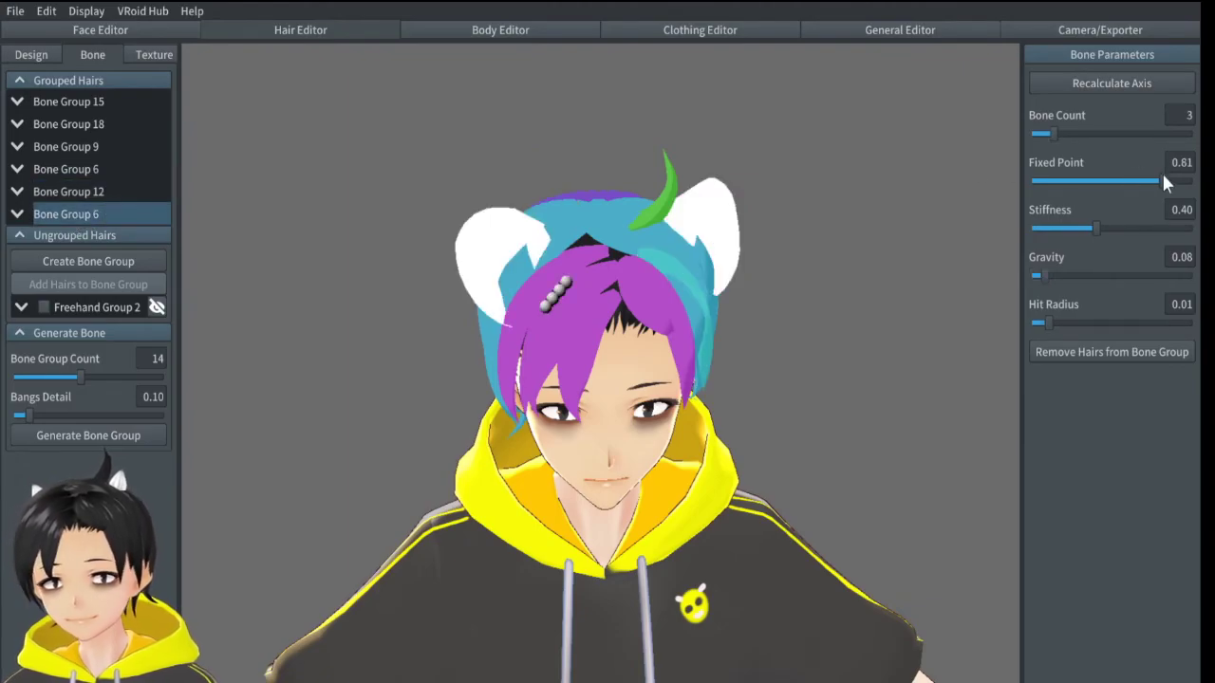
{"action": "left_click_drag", "start_coordinate": [1161, 180], "coordinate": [1122, 183]}
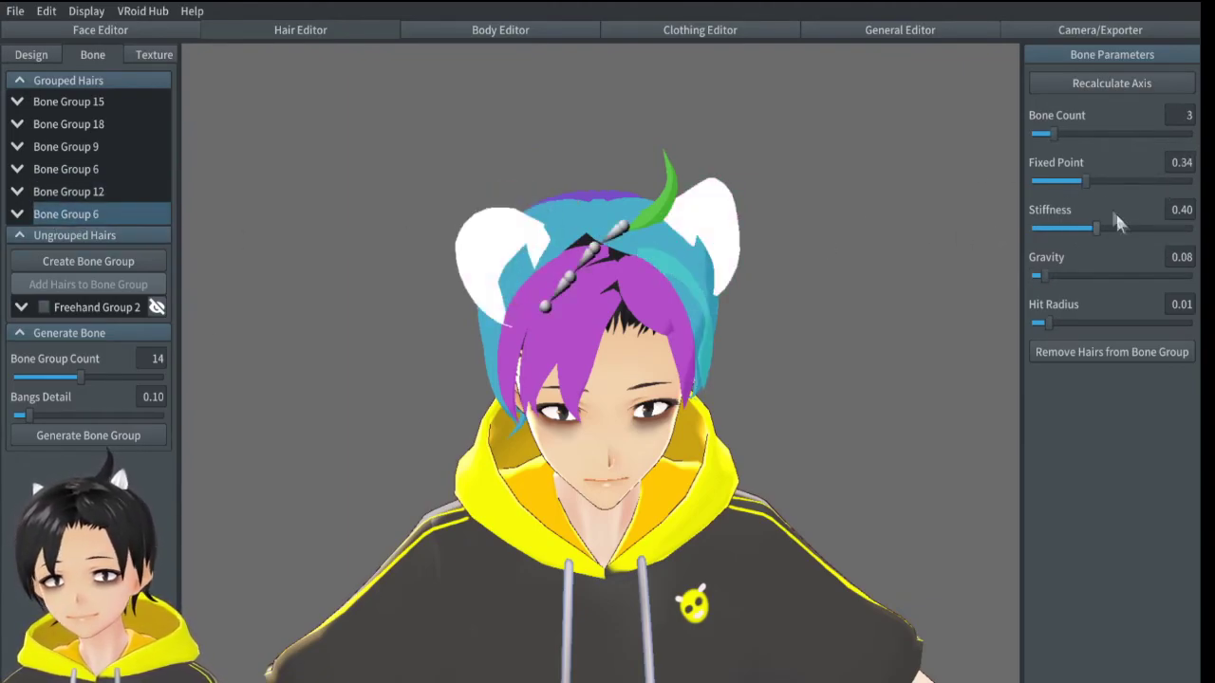
{"action": "left_click_drag", "start_coordinate": [1084, 181], "coordinate": [1080, 183]}
{"action": "left_click", "coordinate": [68, 194]}
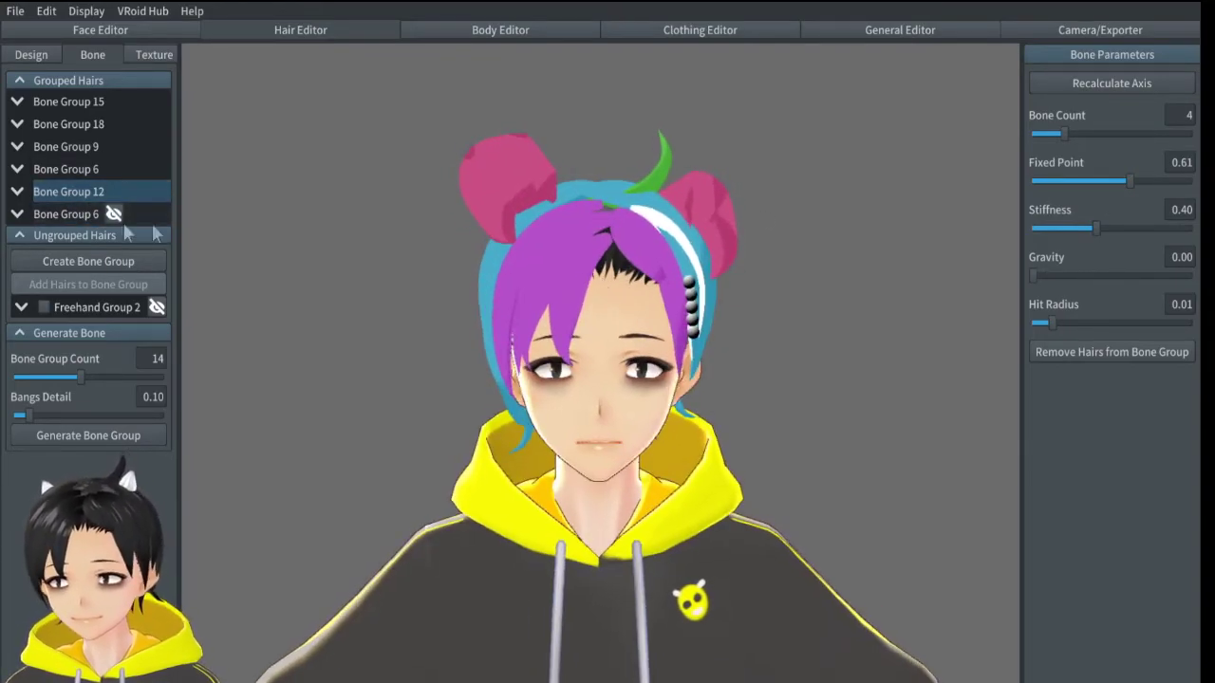
{"action": "left_click", "coordinate": [76, 215]}
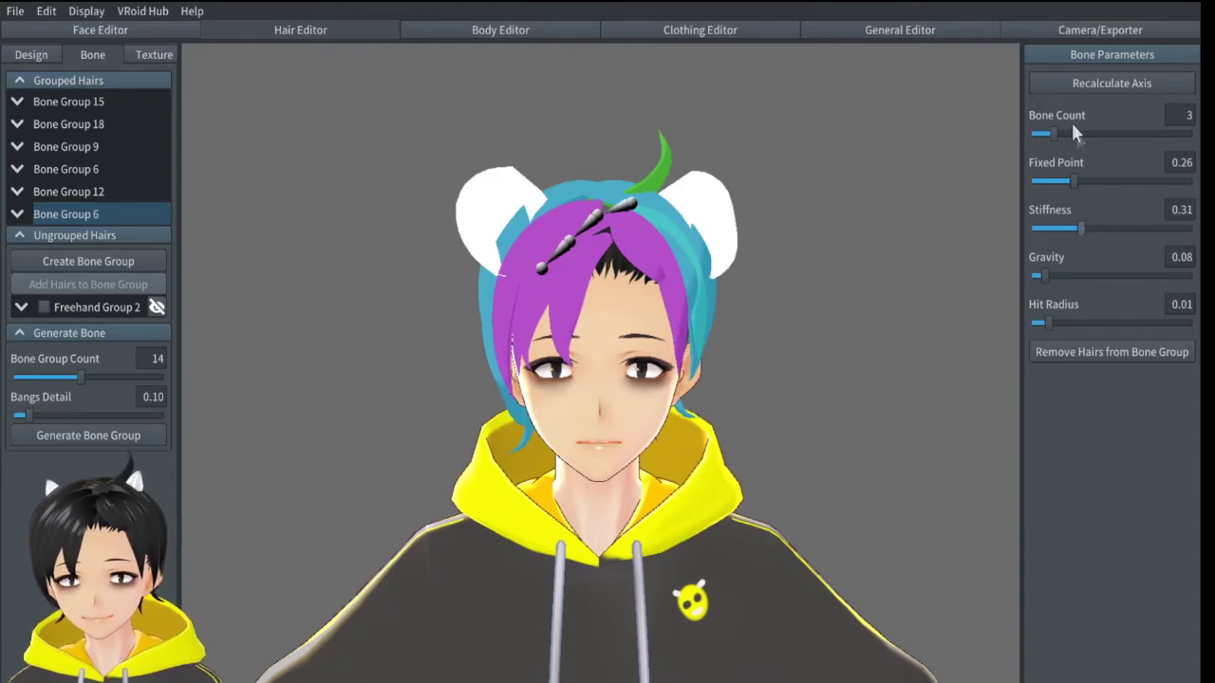
- Lower the ear bone group's Fixed Point to 0.01 and delete Bone Group 13, which holds the ears
{"action": "left_click_drag", "start_coordinate": [1081, 187], "coordinate": [1014, 173]}
{"action": "left_click", "coordinate": [60, 190]}
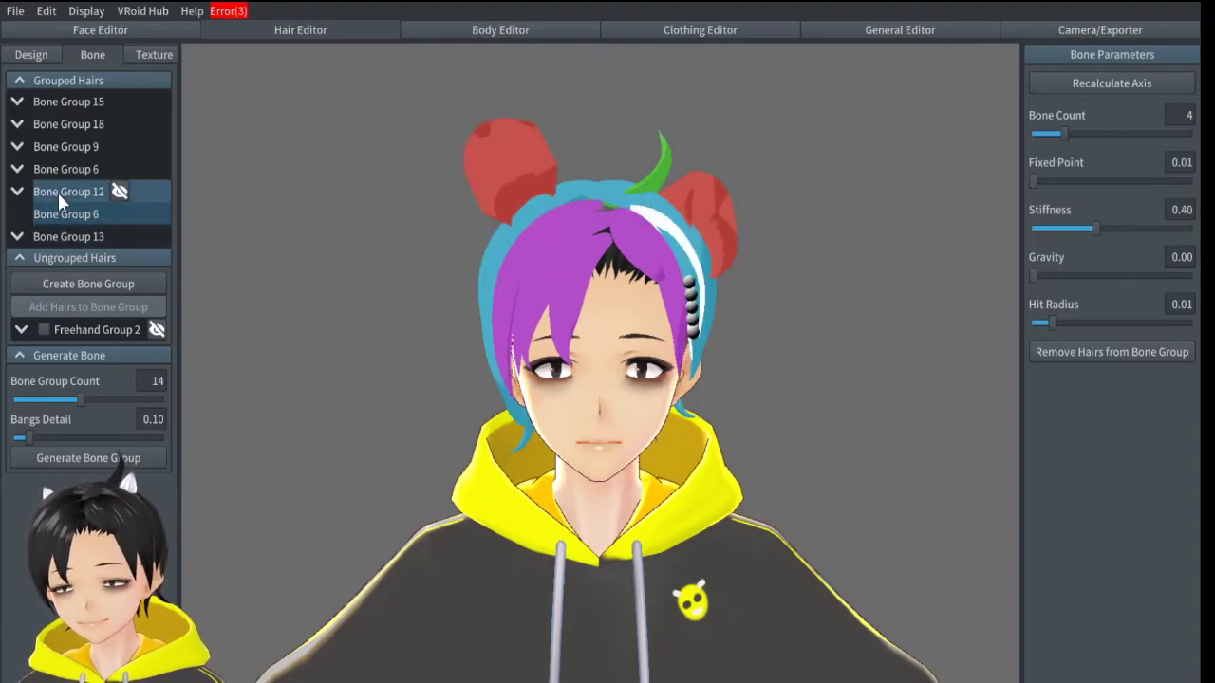
{"action": "right_click", "coordinate": [62, 234]}
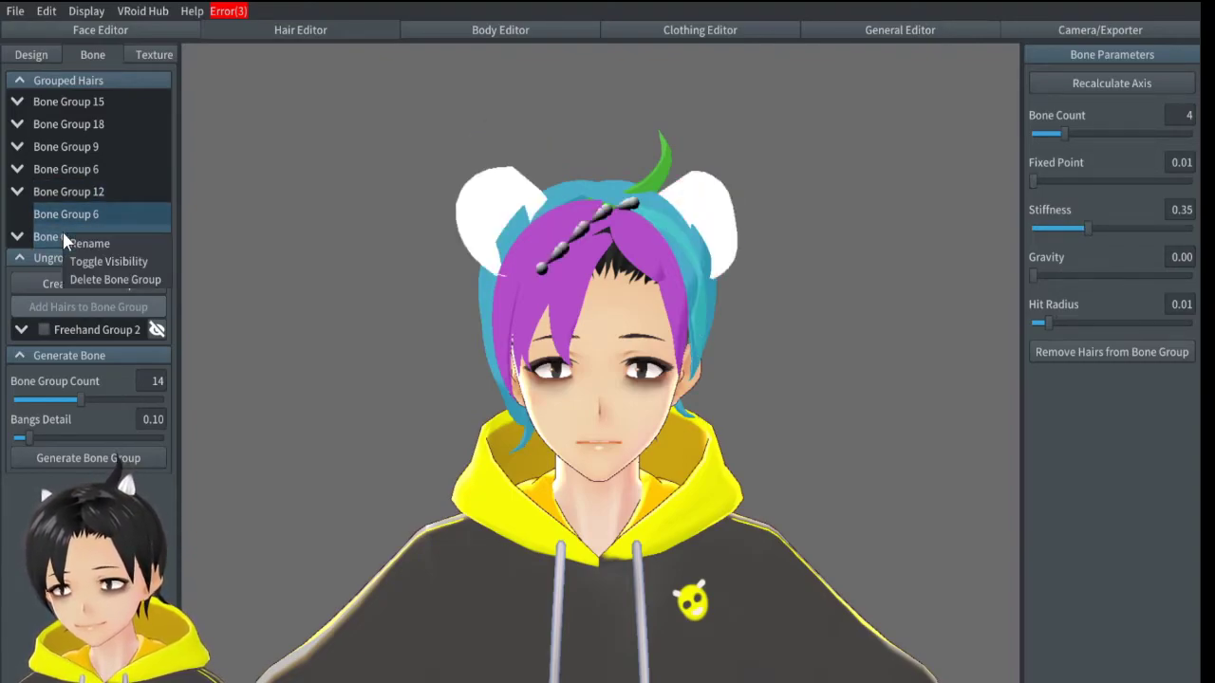
{"action": "left_click", "coordinate": [90, 277]}
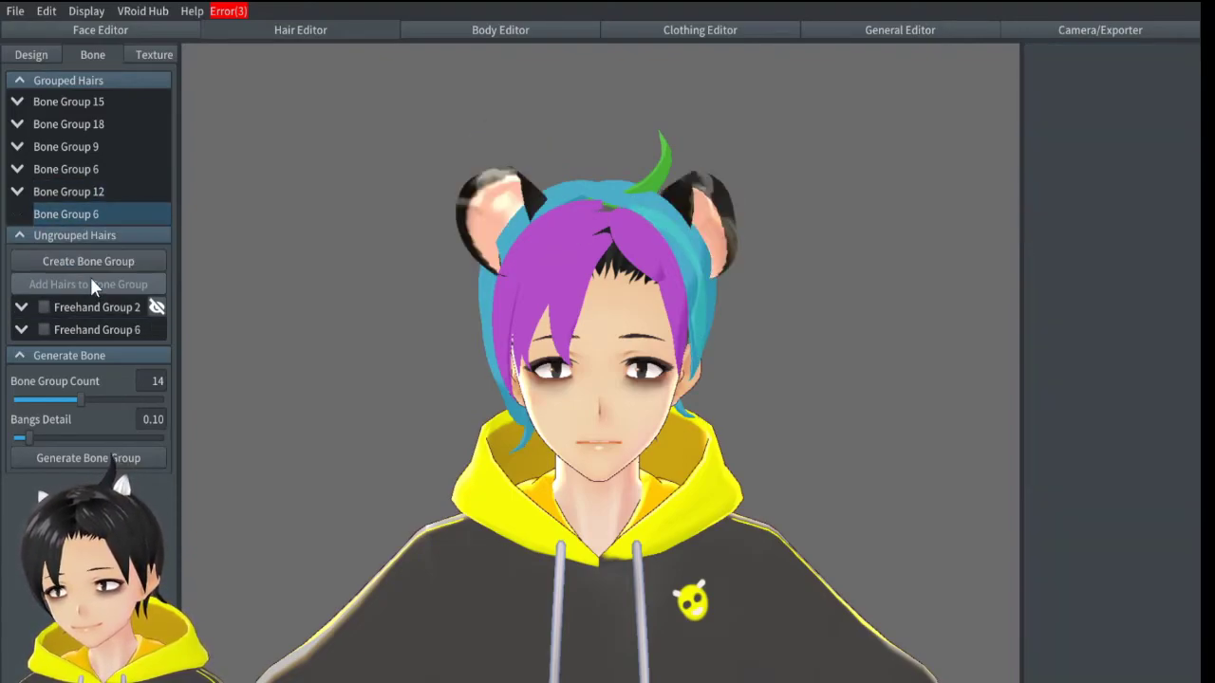
- Examine which hair belongs to Bone Group 12 by toggling the visibility of its Freehand Group 1
{"action": "left_click", "coordinate": [17, 191]}
{"action": "left_click", "coordinate": [45, 216]}
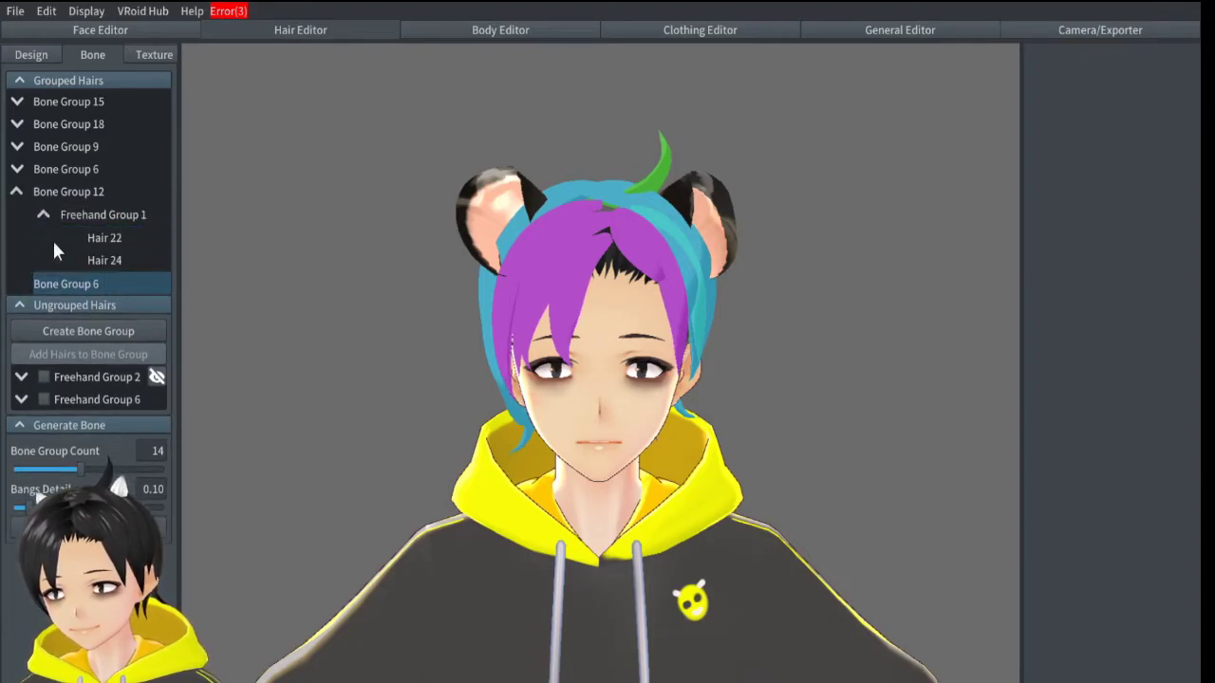
{"action": "left_click", "coordinate": [45, 215]}
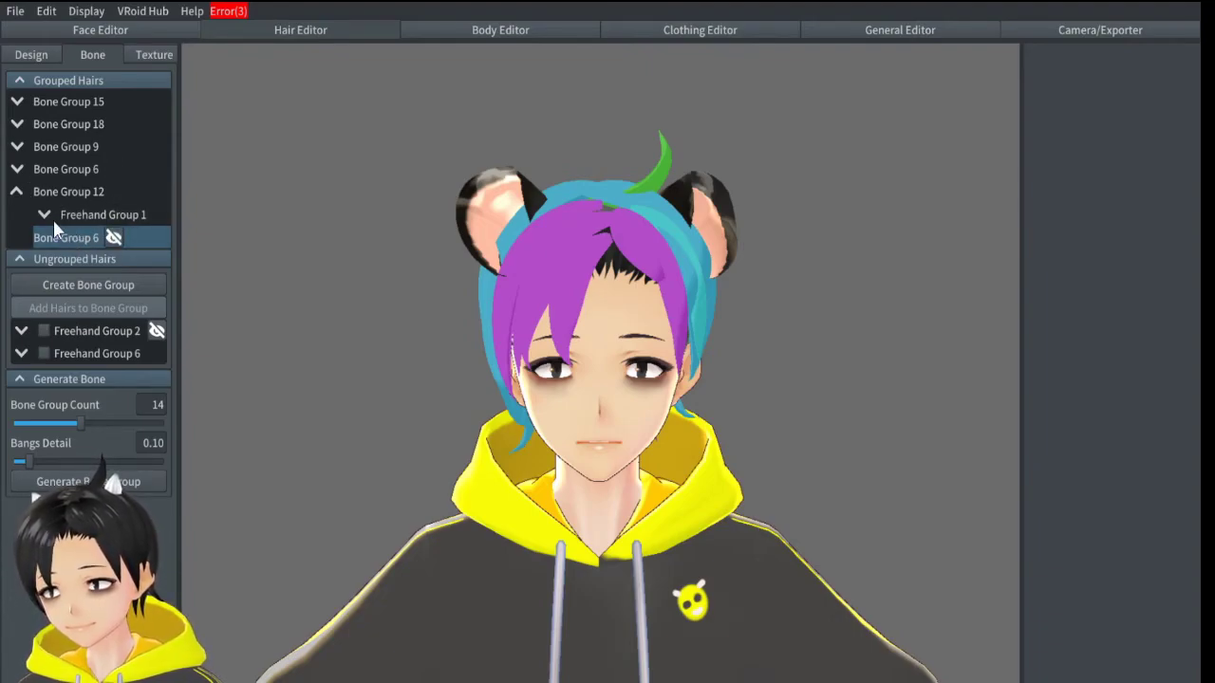
{"action": "left_click", "coordinate": [160, 213]}
{"action": "left_click", "coordinate": [160, 214]}
{"action": "right_click_drag", "start_coordinate": [740, 330], "coordinate": [682, 341]}
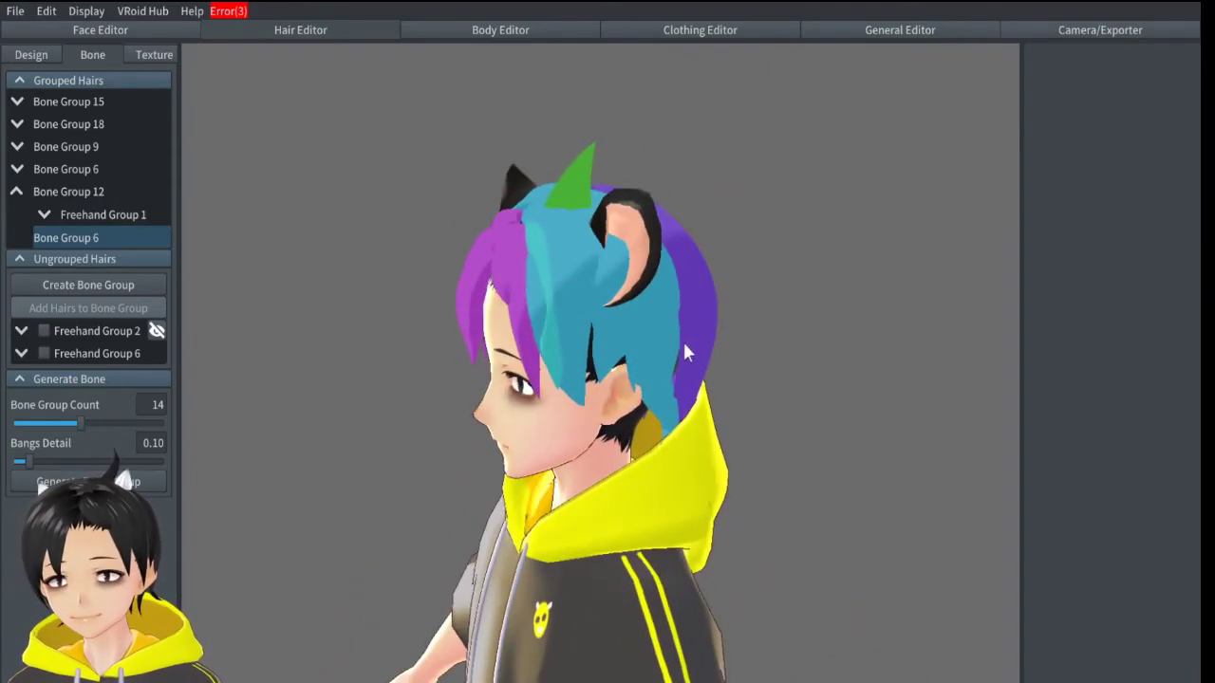
{"action": "left_click", "coordinate": [160, 215]}
{"action": "left_click", "coordinate": [160, 214]}
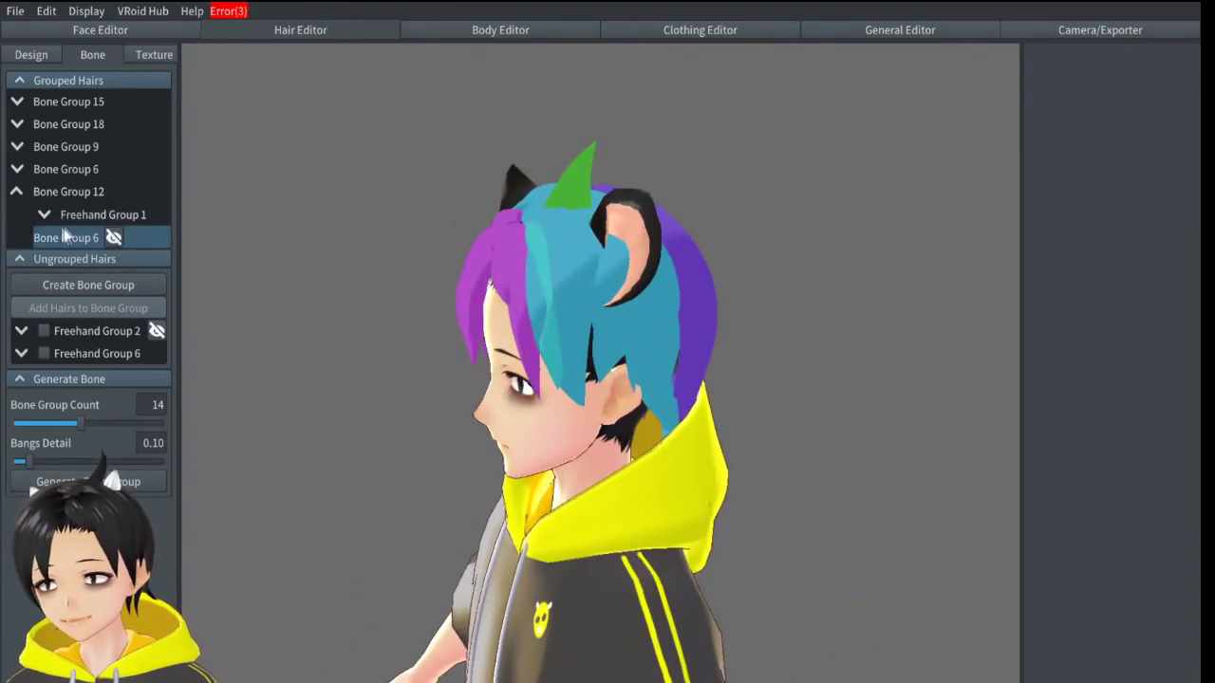
- Inspect the bones of Hair 22 and Hair 24 in Bone Group 12, and the last Bone Group 6
{"action": "left_click", "coordinate": [44, 214]}
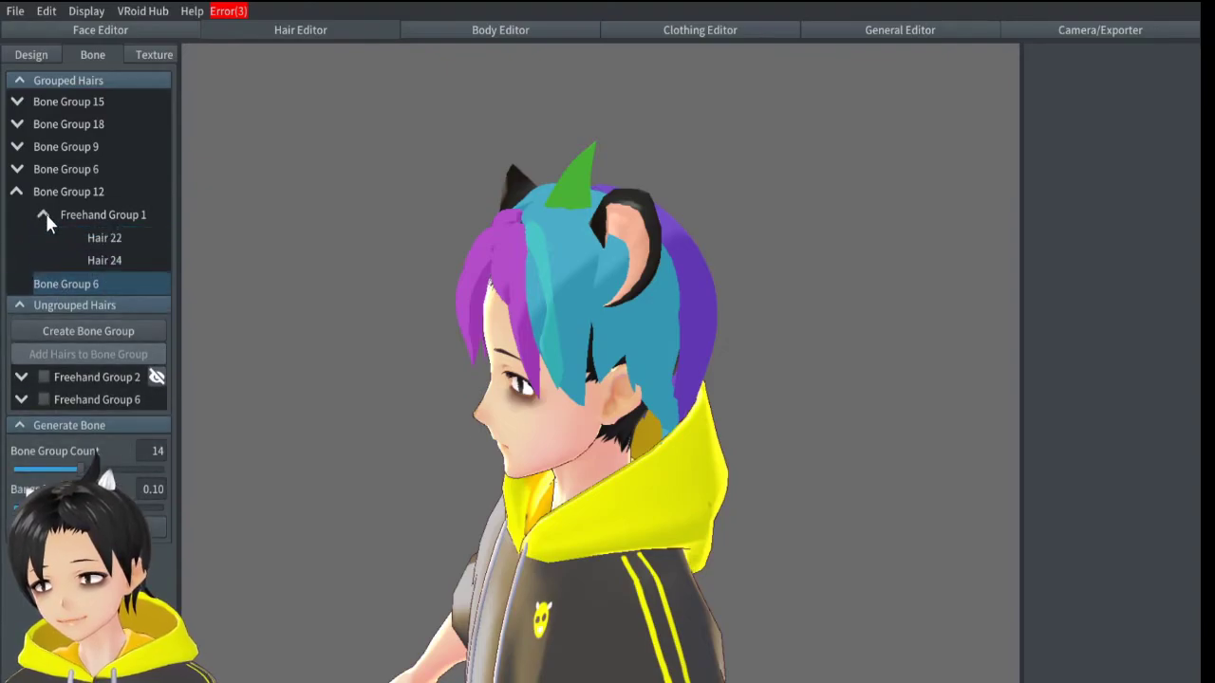
{"action": "left_click", "coordinate": [101, 235]}
{"action": "left_click", "coordinate": [102, 257]}
{"action": "left_click", "coordinate": [103, 235]}
{"action": "right_click_drag", "start_coordinate": [304, 241], "coordinate": [407, 237]}
{"action": "left_click", "coordinate": [100, 261]}
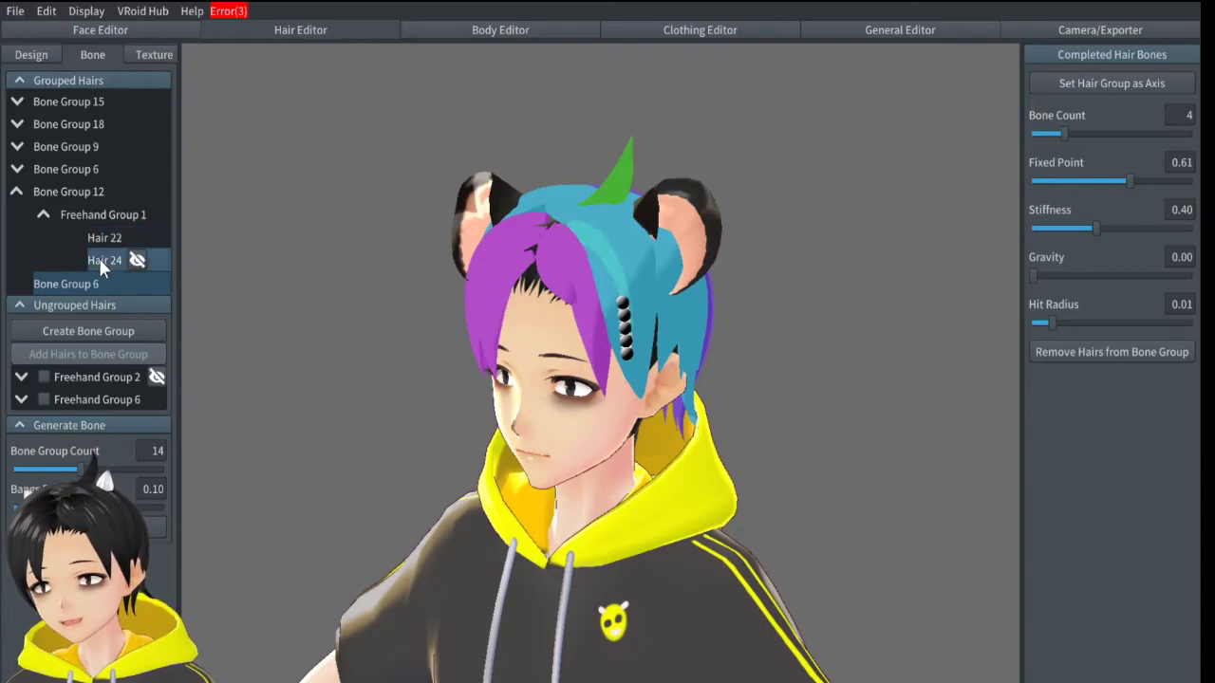
{"action": "left_click", "coordinate": [95, 282]}
{"action": "right_click_drag", "start_coordinate": [249, 217], "coordinate": [357, 204]}
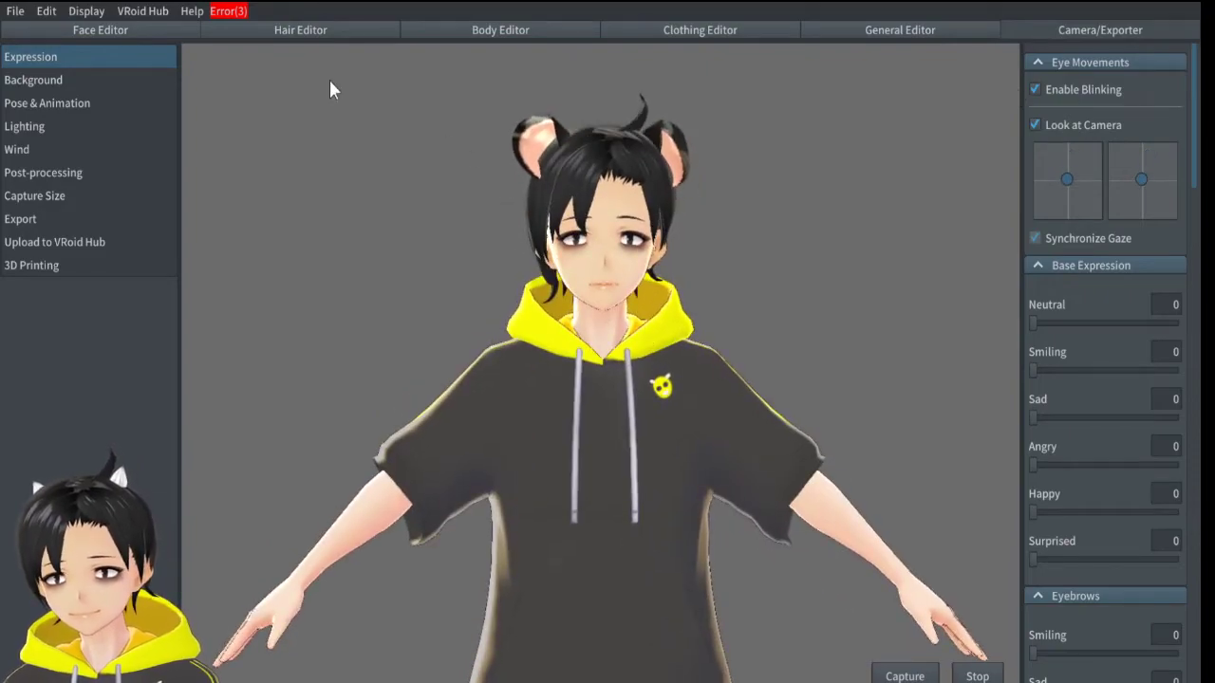
- Preview the Standby 1 and Walking animations to check the ears in motion, returning to hair editing
{"action": "left_click", "coordinate": [55, 102]}
{"action": "left_click", "coordinate": [1056, 160]}
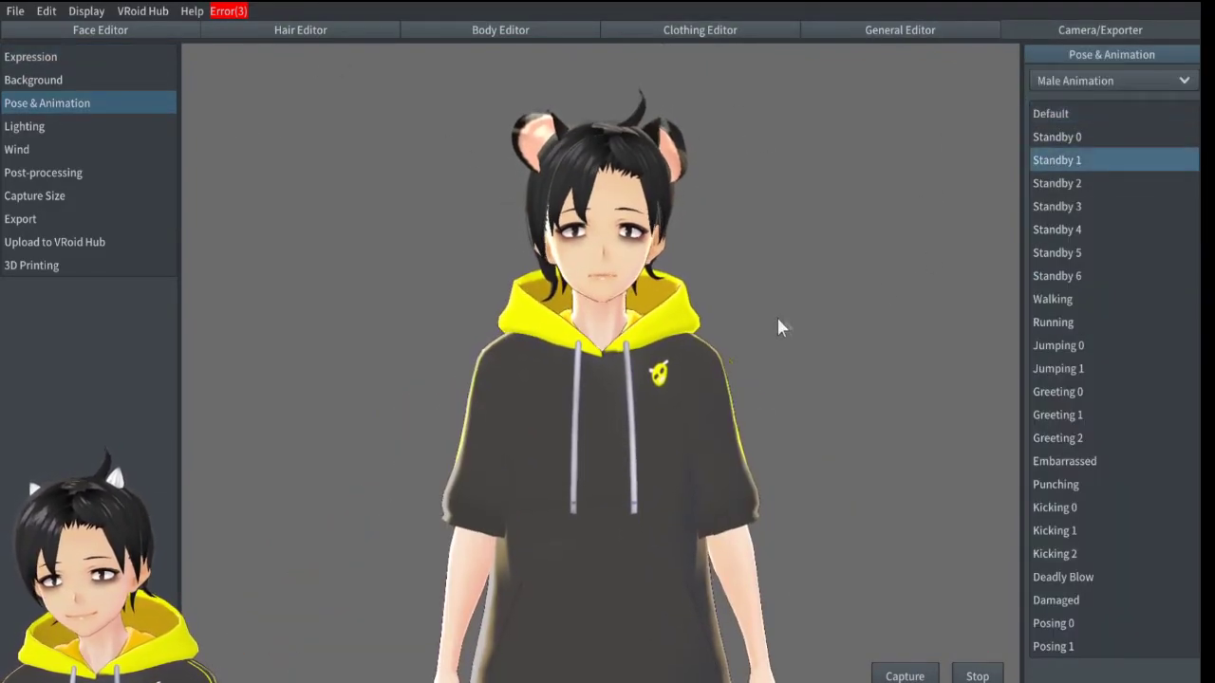
{"action": "left_click", "coordinate": [1053, 299]}
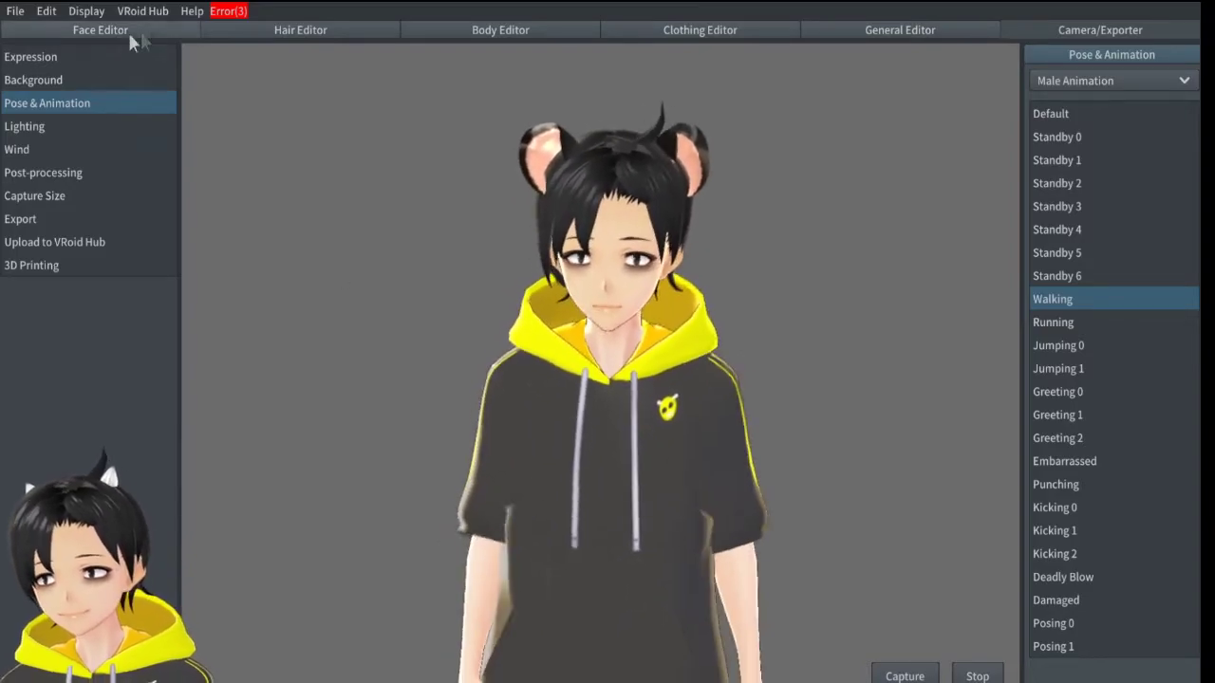
{"action": "left_click", "coordinate": [277, 29]}
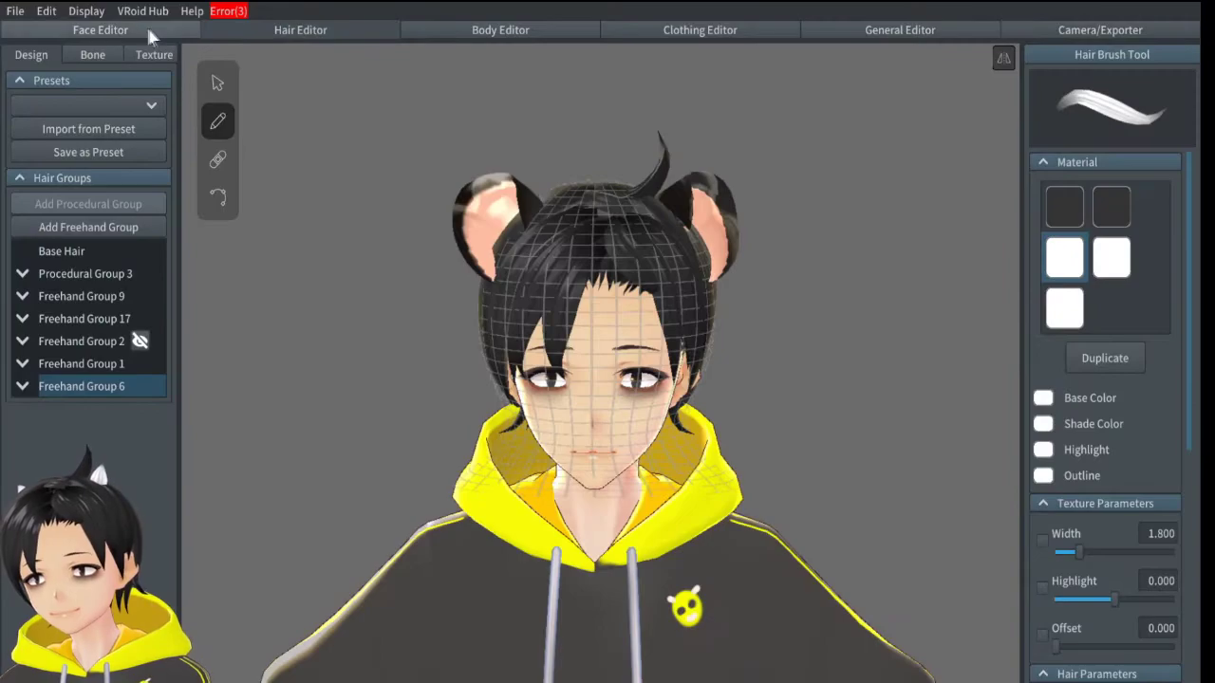
{"action": "left_click", "coordinate": [150, 28]}
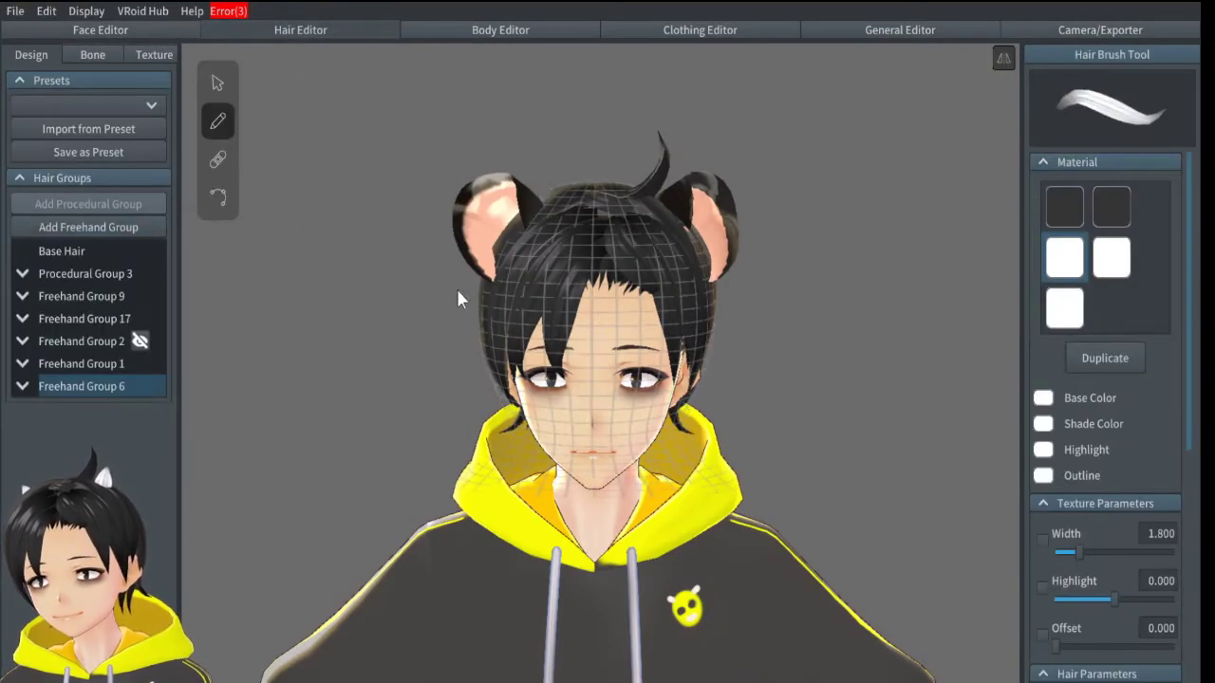
- Compare the hair parameters of the Hair 1 and Hair 2 ears in Freehand Group 6
{"action": "left_click", "coordinate": [141, 386]}
{"action": "left_click", "coordinate": [141, 386]}
{"action": "left_click", "coordinate": [60, 388]}
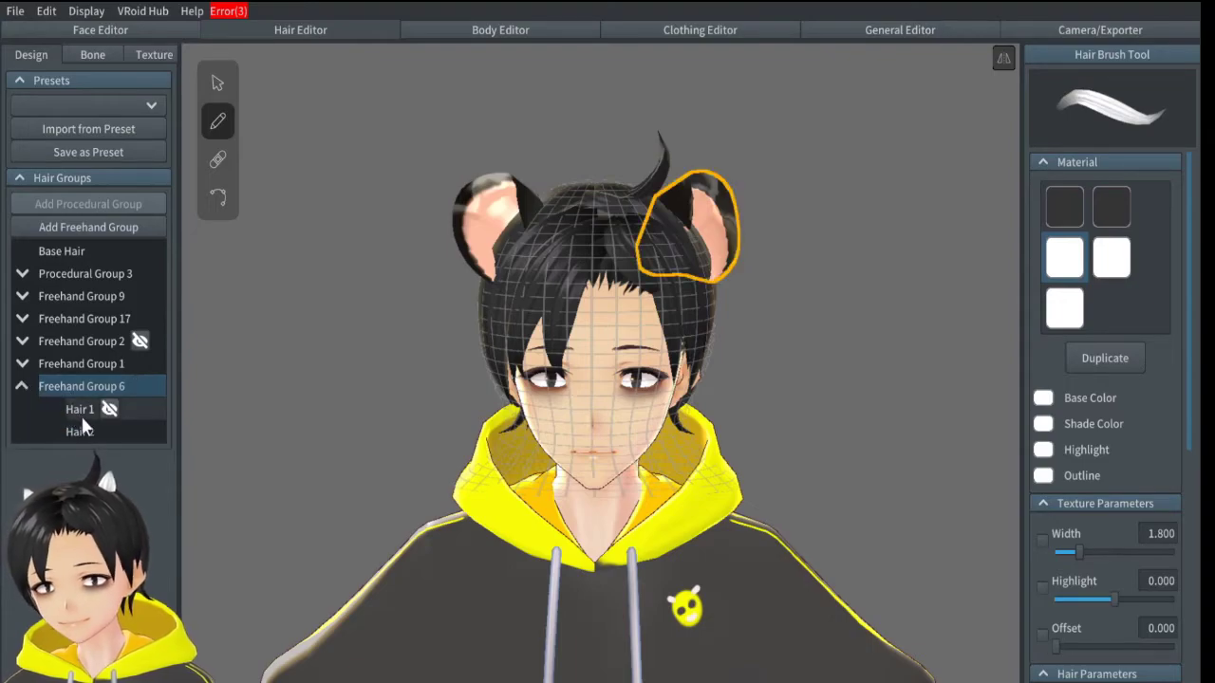
{"action": "left_click_drag", "start_coordinate": [1188, 256], "coordinate": [1188, 398]}
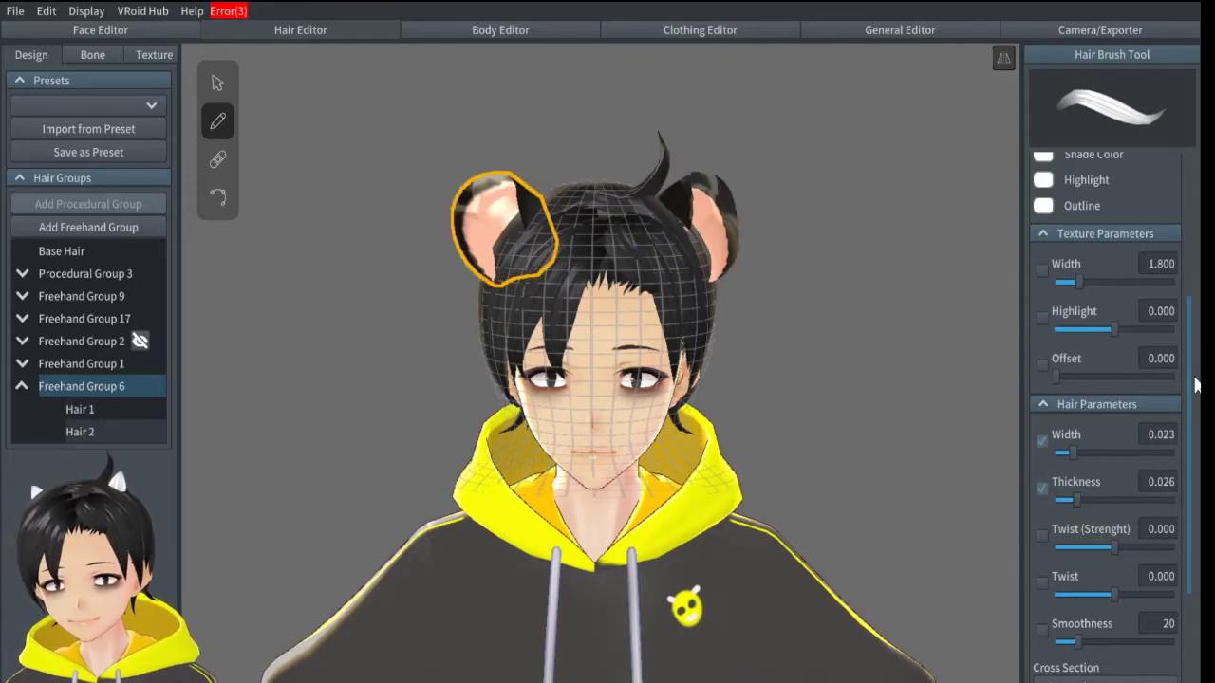
{"action": "left_click", "coordinate": [217, 82]}
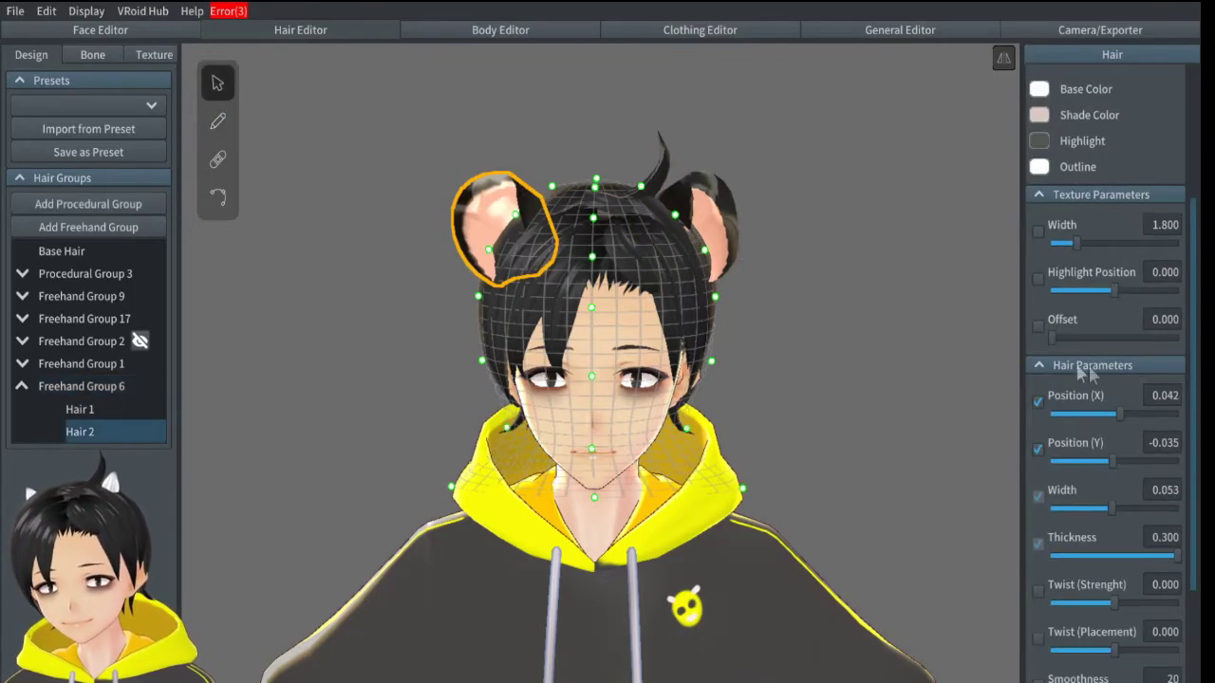
{"action": "left_click", "coordinate": [80, 409]}
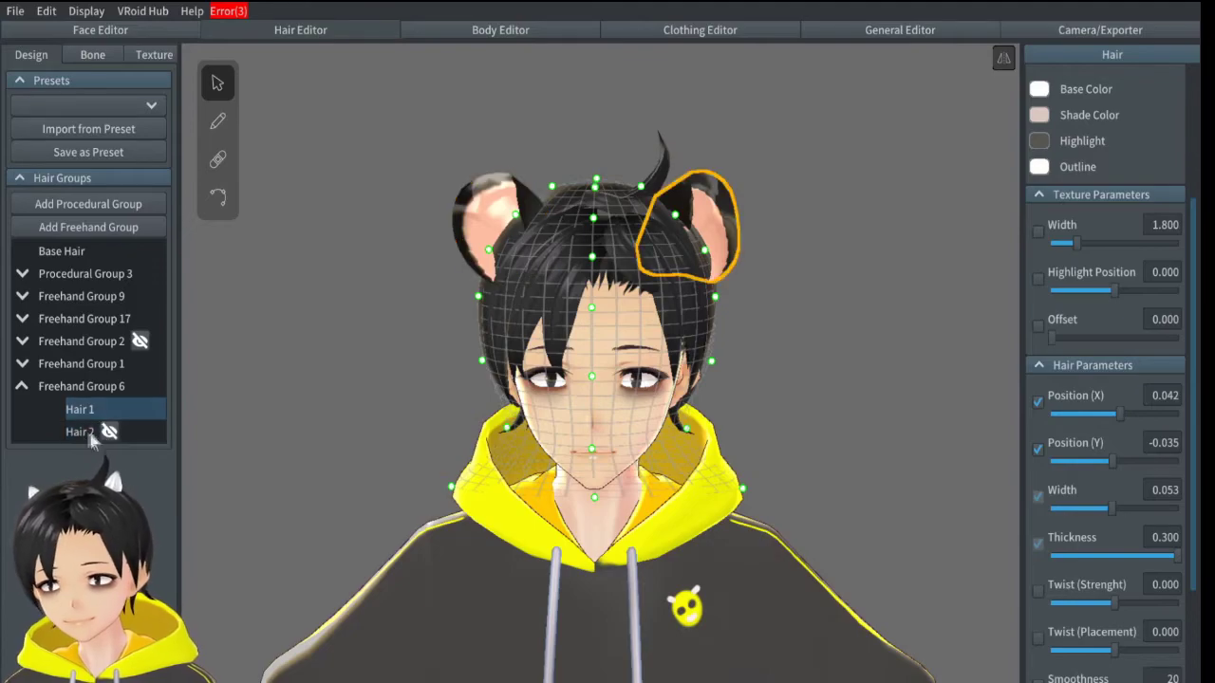
{"action": "left_click", "coordinate": [82, 431]}
- Examine both ears from above and on the walking character in the camera preview
{"action": "mouse_move", "coordinate": [822, 417]}
{"action": "right_mouse_down"}
{"action": "mouse_move", "coordinate": [796, 415]}
{"action": "mouse_move", "coordinate": [811, 438]}
{"action": "right_mouse_up"}
{"action": "left_click", "coordinate": [1056, 25]}
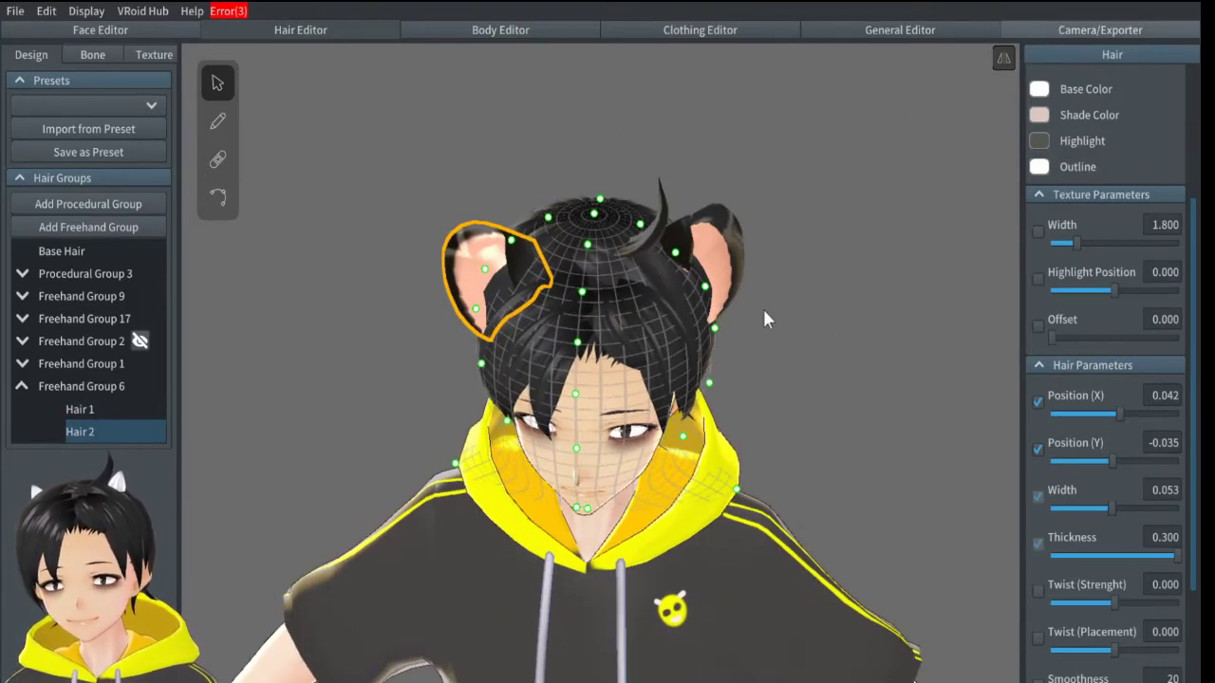
{"action": "mouse_move", "coordinate": [739, 315]}
{"action": "right_mouse_down"}
{"action": "mouse_move", "coordinate": [753, 311]}
{"action": "mouse_move", "coordinate": [629, 320]}
{"action": "mouse_move", "coordinate": [743, 320]}
{"action": "mouse_move", "coordinate": [651, 333]}
{"action": "mouse_move", "coordinate": [759, 320]}
{"action": "mouse_move", "coordinate": [627, 351]}
{"action": "mouse_move", "coordinate": [620, 323]}
{"action": "mouse_move", "coordinate": [753, 320]}
{"action": "mouse_move", "coordinate": [689, 333]}
{"action": "mouse_move", "coordinate": [738, 319]}
{"action": "right_mouse_up"}
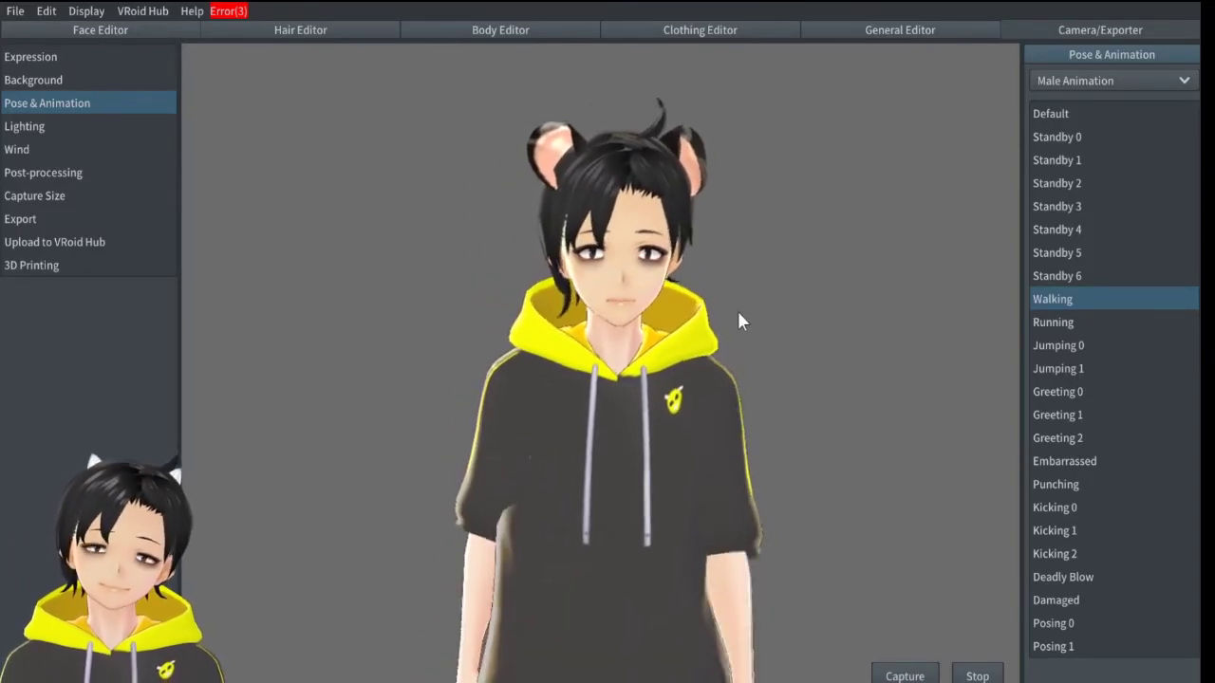
- Return to hair editing and expand the third hair material's colour settings among the textures
{"action": "left_click", "coordinate": [280, 32]}
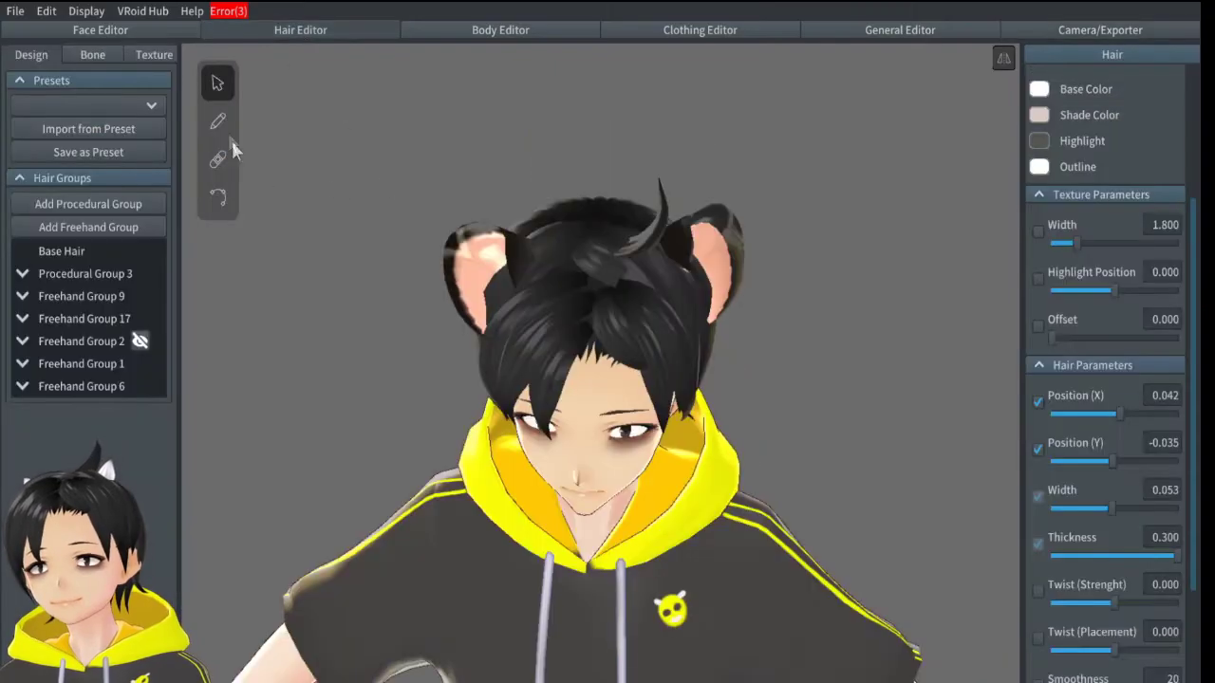
{"action": "left_click", "coordinate": [155, 54]}
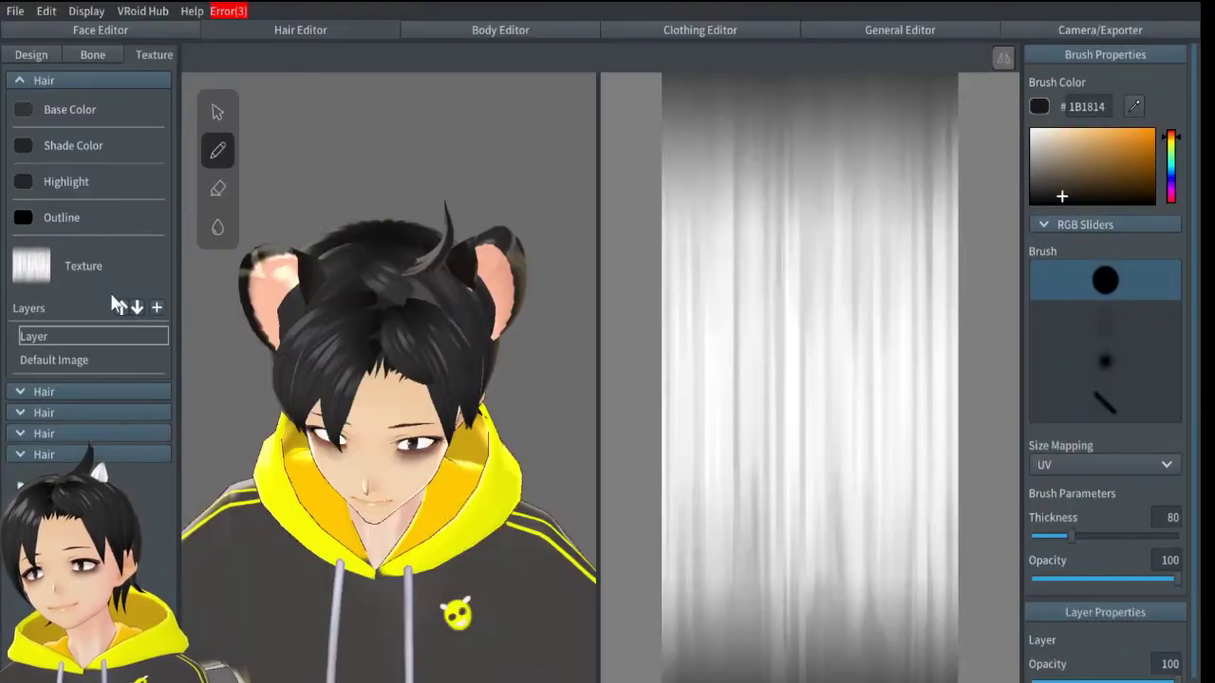
{"action": "left_click", "coordinate": [21, 433]}
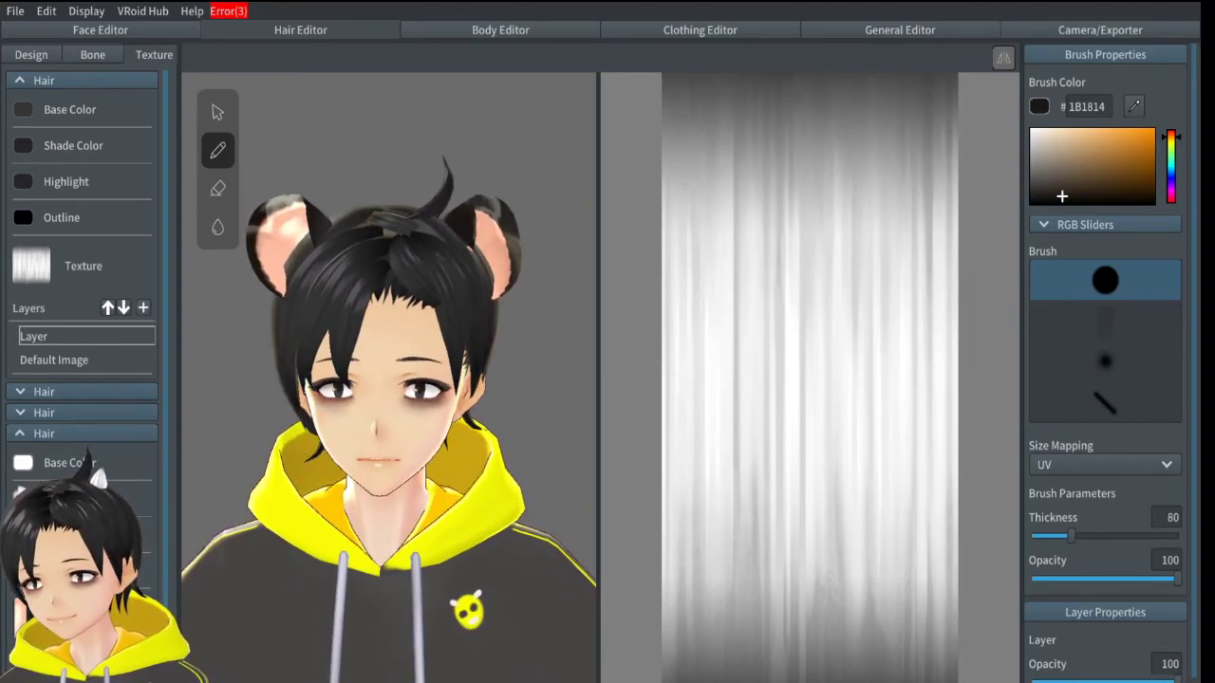
- Change the third hair material's shade colour to peach FDA580 and copy its hex value
{"action": "left_click", "coordinate": [23, 498]}
{"action": "left_click", "coordinate": [98, 370]}
{"action": "type", "text": "FFFFFF"}
{"action": "mouse_move", "coordinate": [27, 386]}
{"action": "left_mouse_down"}
{"action": "mouse_move", "coordinate": [29, 371]}
{"action": "mouse_move", "coordinate": [114, 387]}
{"action": "mouse_move", "coordinate": [56, 386]}
{"action": "mouse_move", "coordinate": [117, 386]}
{"action": "mouse_move", "coordinate": [47, 393]}
{"action": "mouse_move", "coordinate": [51, 433]}
{"action": "left_mouse_up"}
{"action": "mouse_move", "coordinate": [124, 426]}
{"action": "left_mouse_down"}
{"action": "mouse_move", "coordinate": [57, 410]}
{"action": "mouse_move", "coordinate": [126, 405]}
{"action": "mouse_move", "coordinate": [108, 391]}
{"action": "left_mouse_up"}
{"action": "left_click", "coordinate": [111, 369]}
{"action": "key", "text": "ctrl+c"}
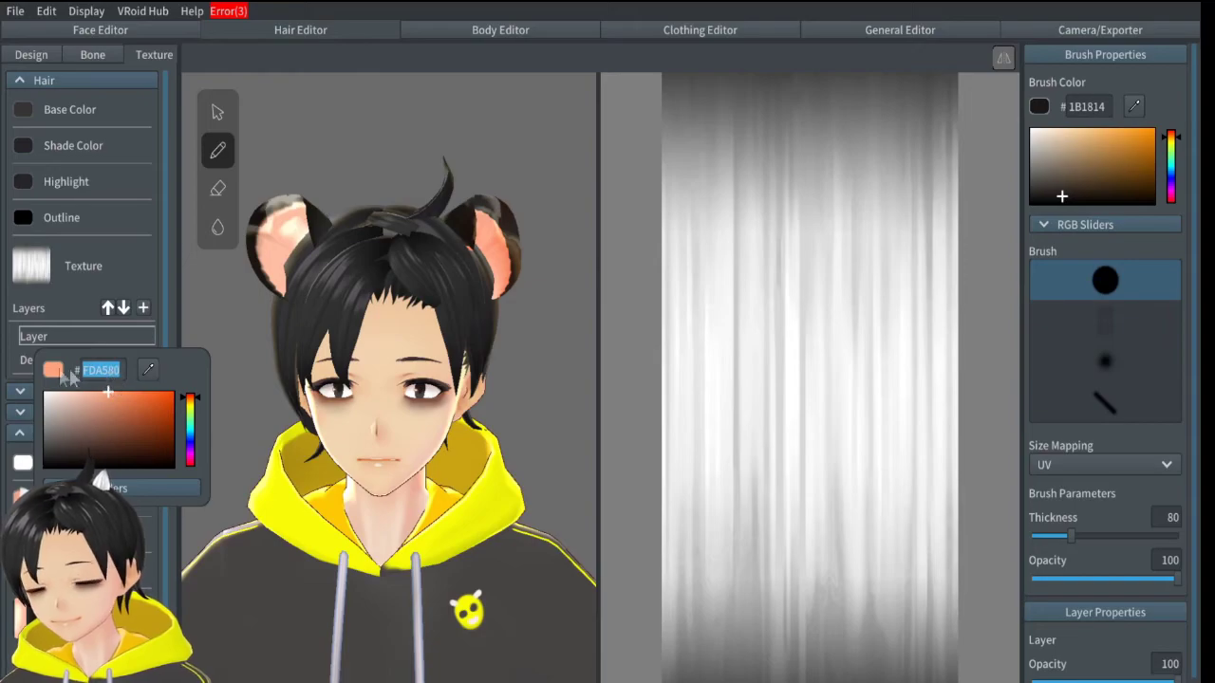
- Apply the copied shade colour FDA580 to the fourth hair material
{"action": "left_click", "coordinate": [21, 418]}
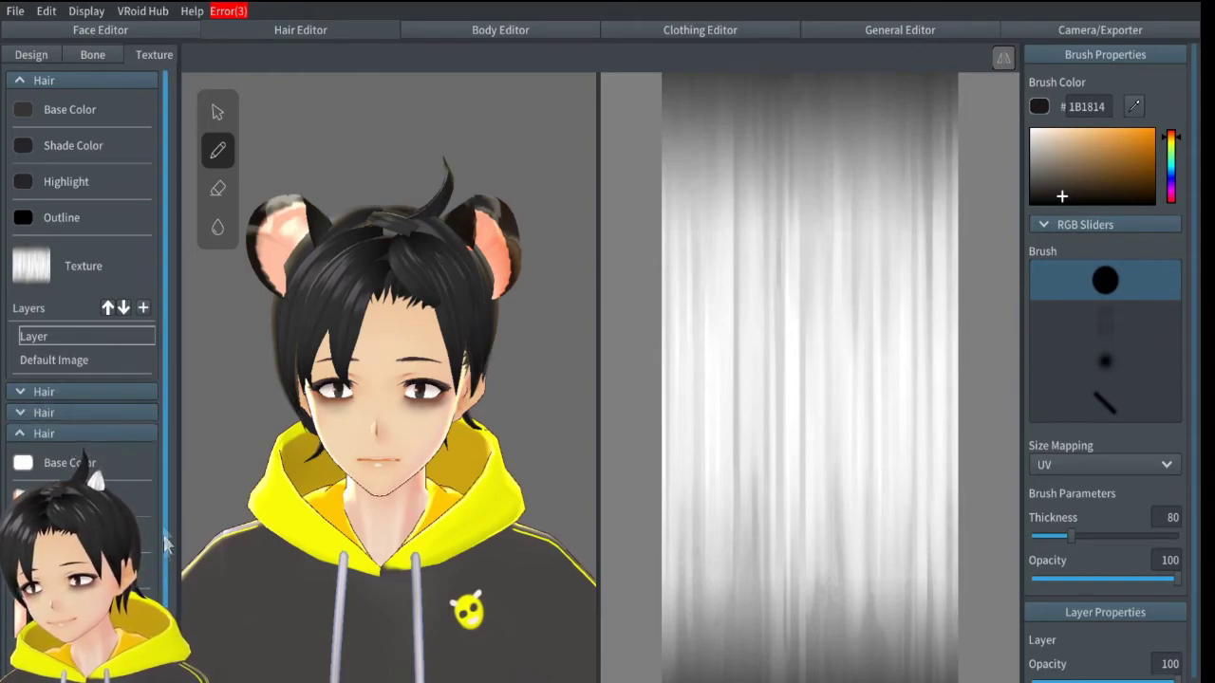
{"action": "scroll", "coordinate": [158, 528], "scroll_direction": "down", "scroll_amount": 3}
{"action": "left_click_drag", "start_coordinate": [164, 645], "coordinate": [163, 676]}
{"action": "left_click", "coordinate": [22, 543]}
{"action": "left_click", "coordinate": [111, 415]}
{"action": "key", "text": "ctrl+v"}
{"action": "left_click", "coordinate": [164, 354]}
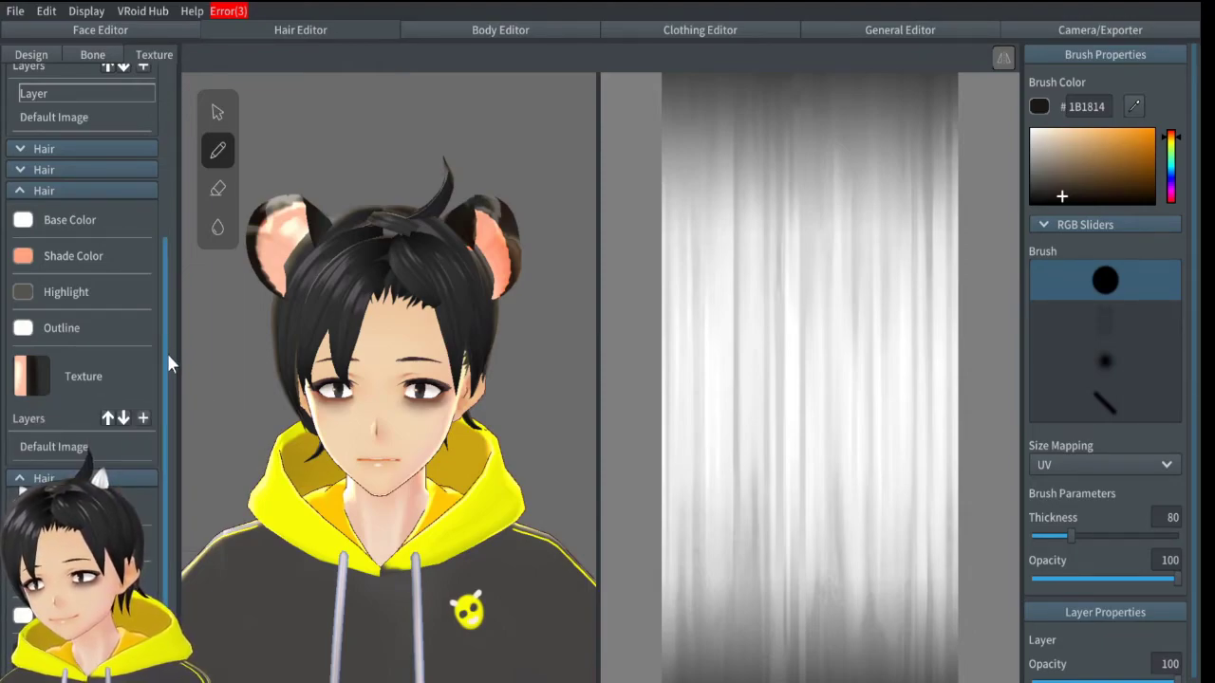
- Set the shade colours of the fourth and third hair materials to white, and check the ears from the front
{"action": "mouse_move", "coordinate": [312, 319]}
{"action": "right_mouse_down"}
{"action": "mouse_move", "coordinate": [437, 325]}
{"action": "mouse_move", "coordinate": [317, 302]}
{"action": "mouse_move", "coordinate": [351, 315]}
{"action": "mouse_move", "coordinate": [332, 319]}
{"action": "right_mouse_up"}
{"action": "left_click", "coordinate": [23, 542]}
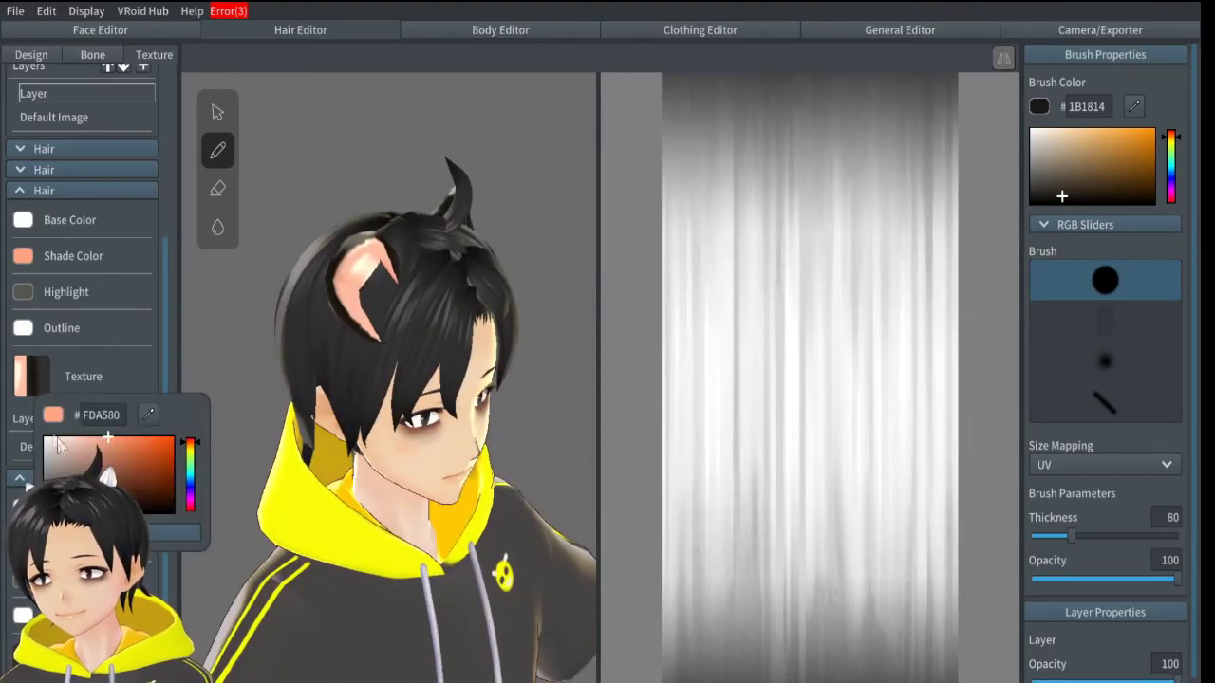
{"action": "left_click_drag", "start_coordinate": [53, 441], "coordinate": [31, 431]}
{"action": "left_click", "coordinate": [166, 345]}
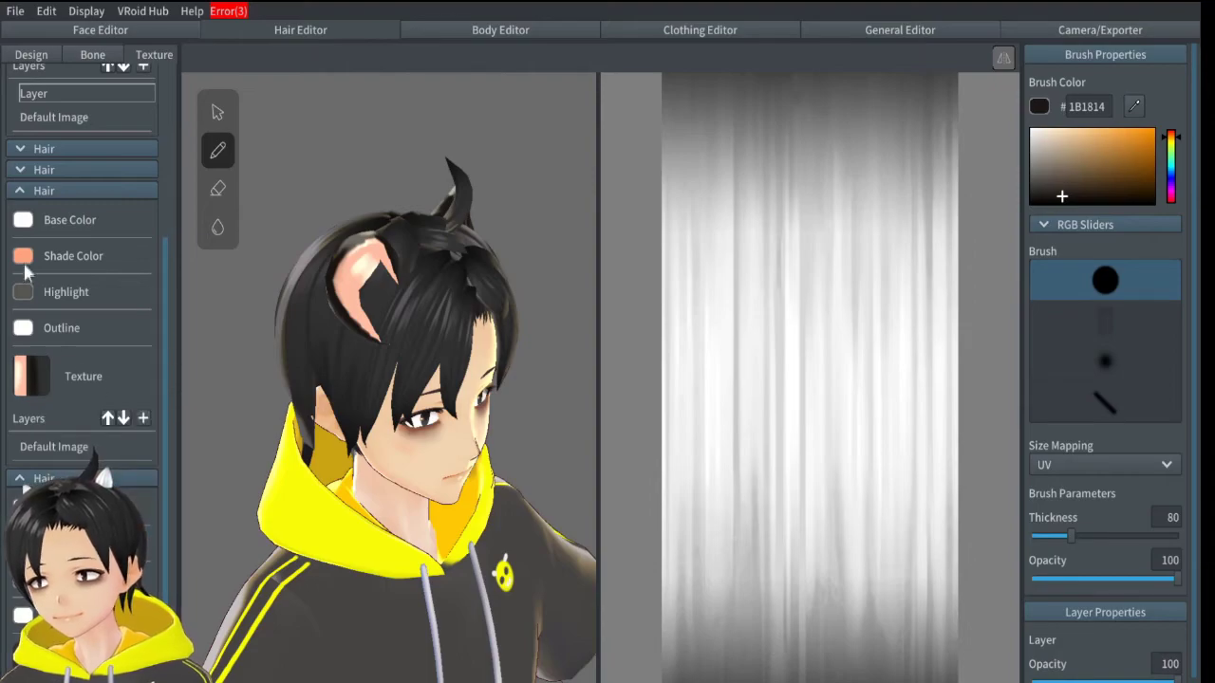
{"action": "left_click", "coordinate": [23, 256]}
{"action": "left_click", "coordinate": [29, 281]}
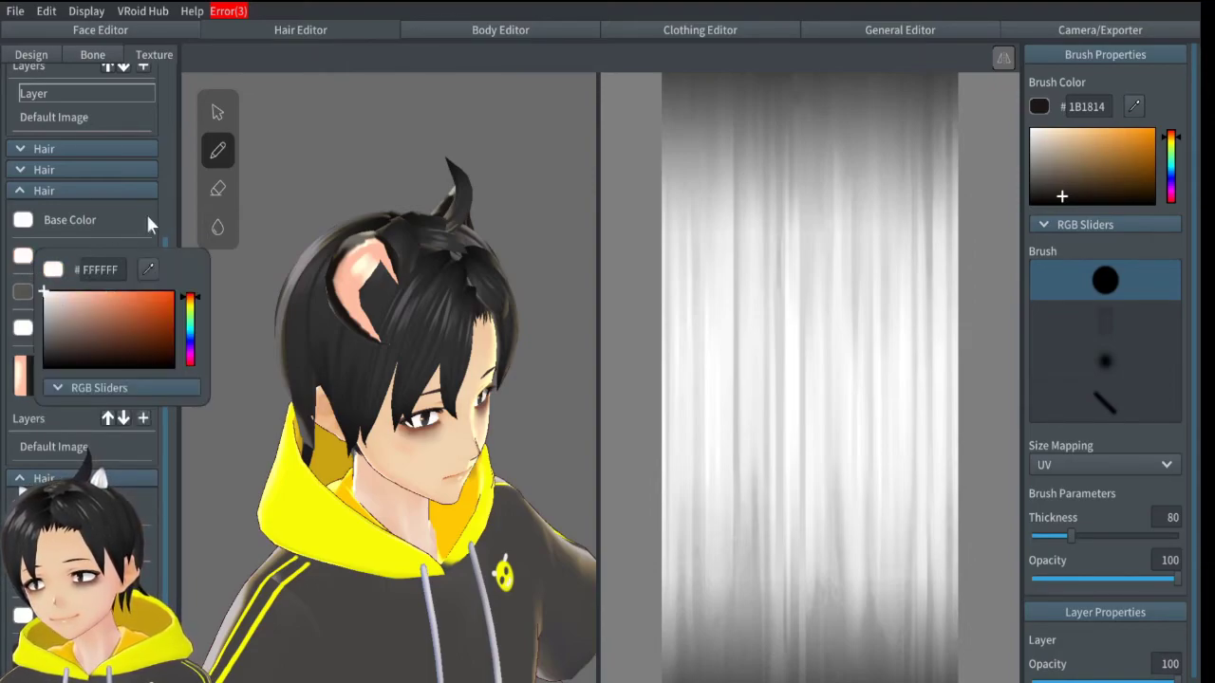
{"action": "left_click", "coordinate": [161, 230]}
{"action": "right_click_drag", "start_coordinate": [294, 285], "coordinate": [349, 304]}
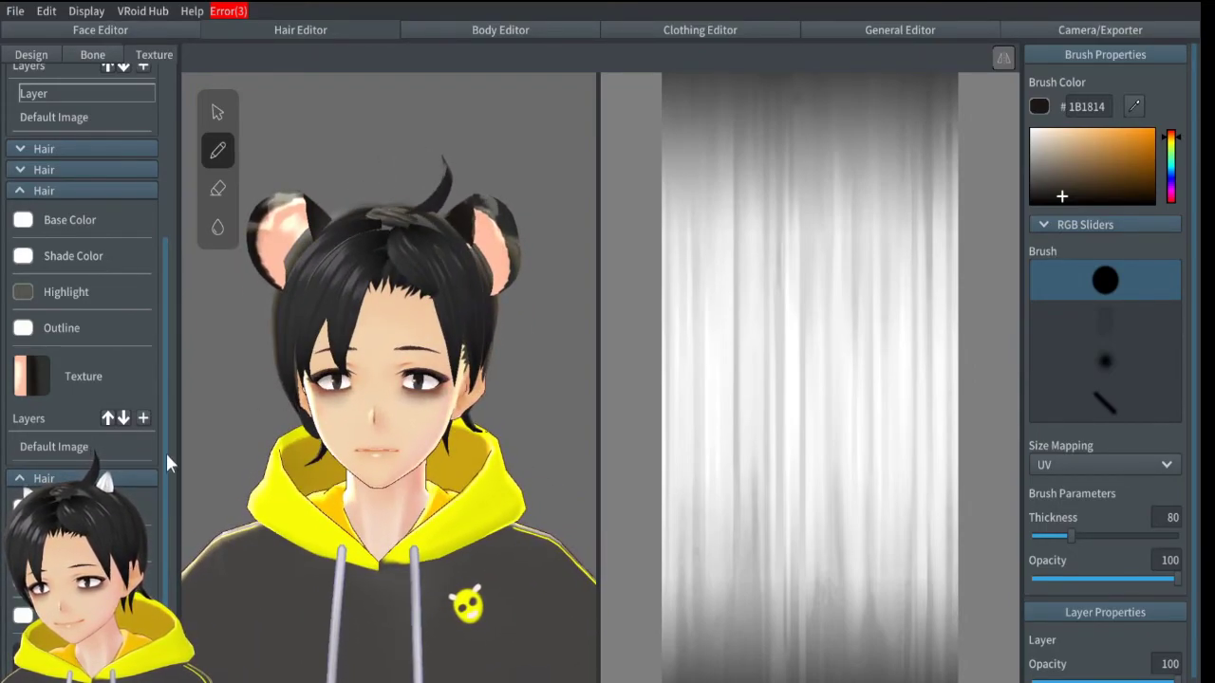
- Try a dark brown highlight colour, 332D29, on the fourth hair material and check the ears from behind
{"action": "left_click", "coordinate": [23, 580]}
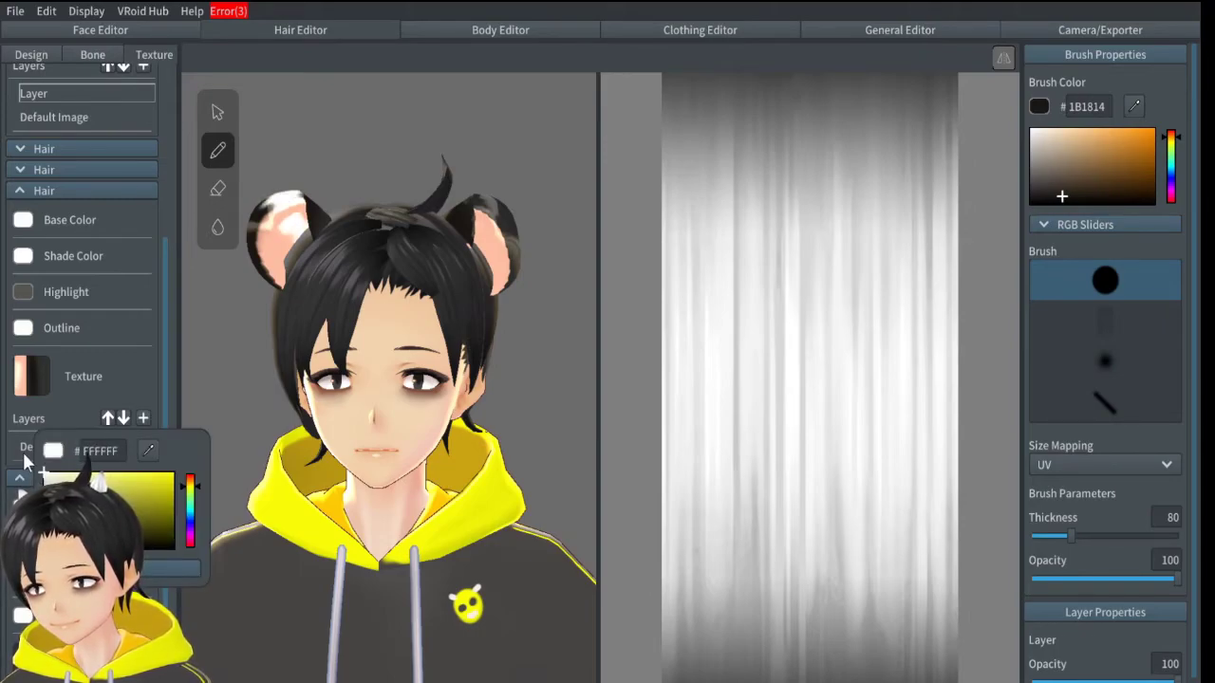
{"action": "left_click_drag", "start_coordinate": [187, 499], "coordinate": [196, 487]}
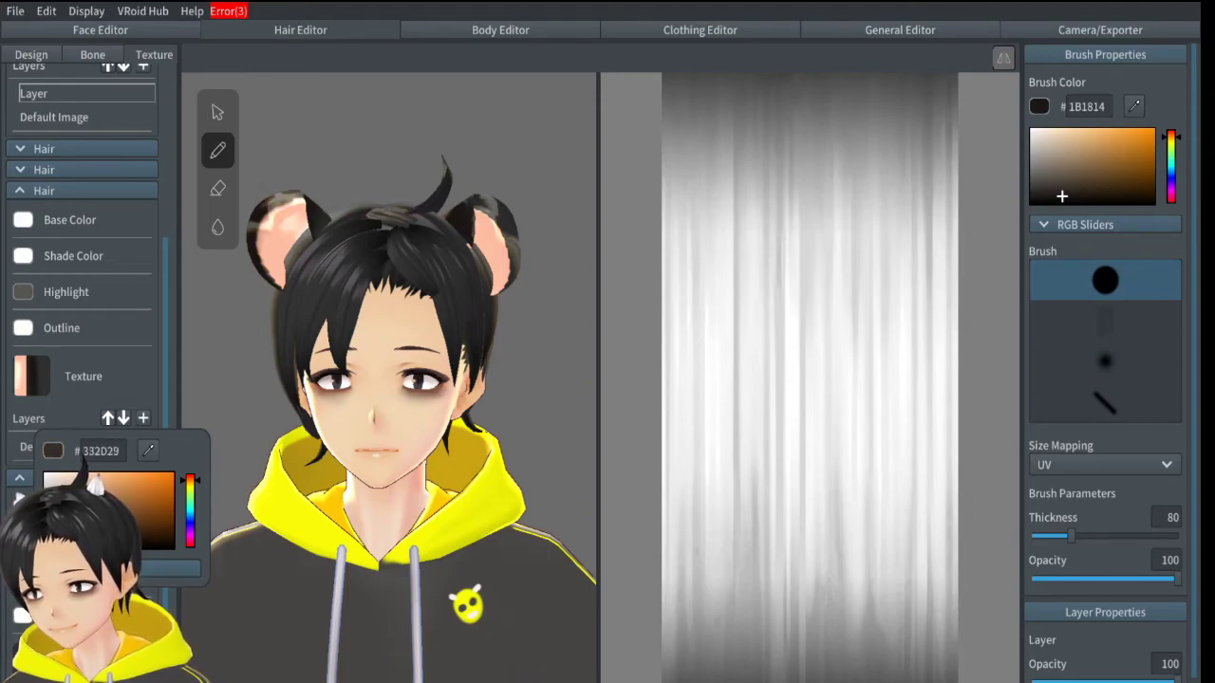
{"action": "left_click", "coordinate": [364, 359]}
{"action": "right_click_drag", "start_coordinate": [364, 359], "coordinate": [462, 365]}
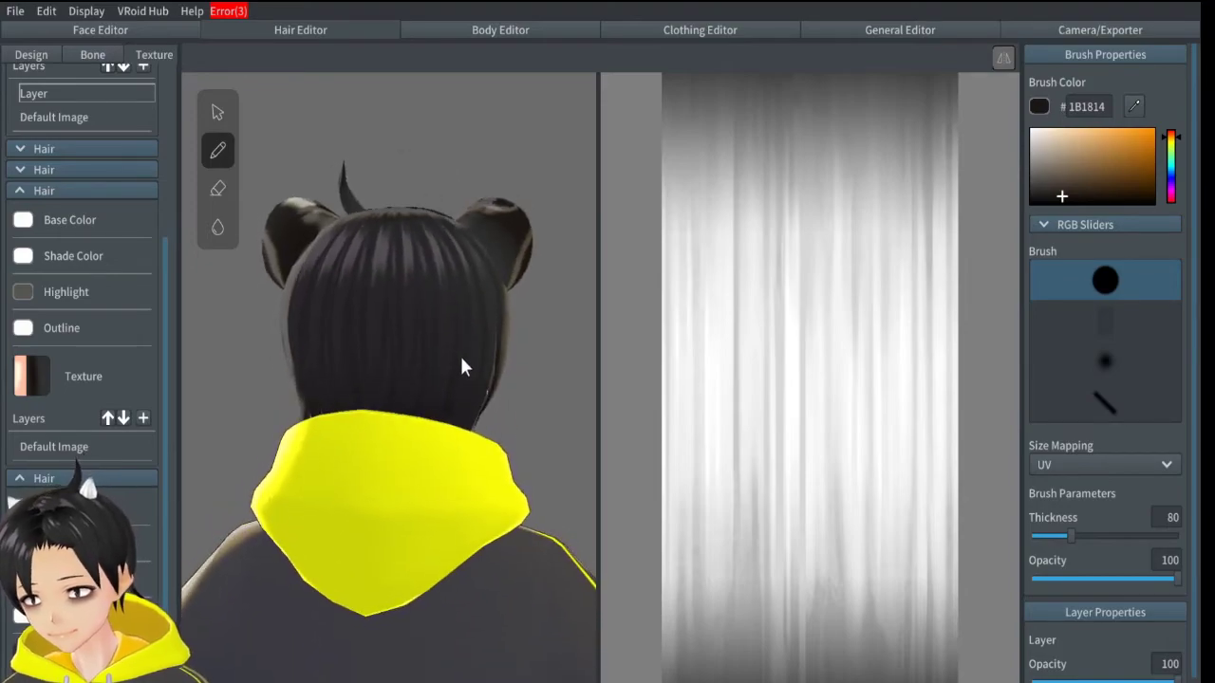
- Match the fourth hair material's highlight colour to the third material's by setting it to 555551
{"action": "left_click", "coordinate": [23, 292]}
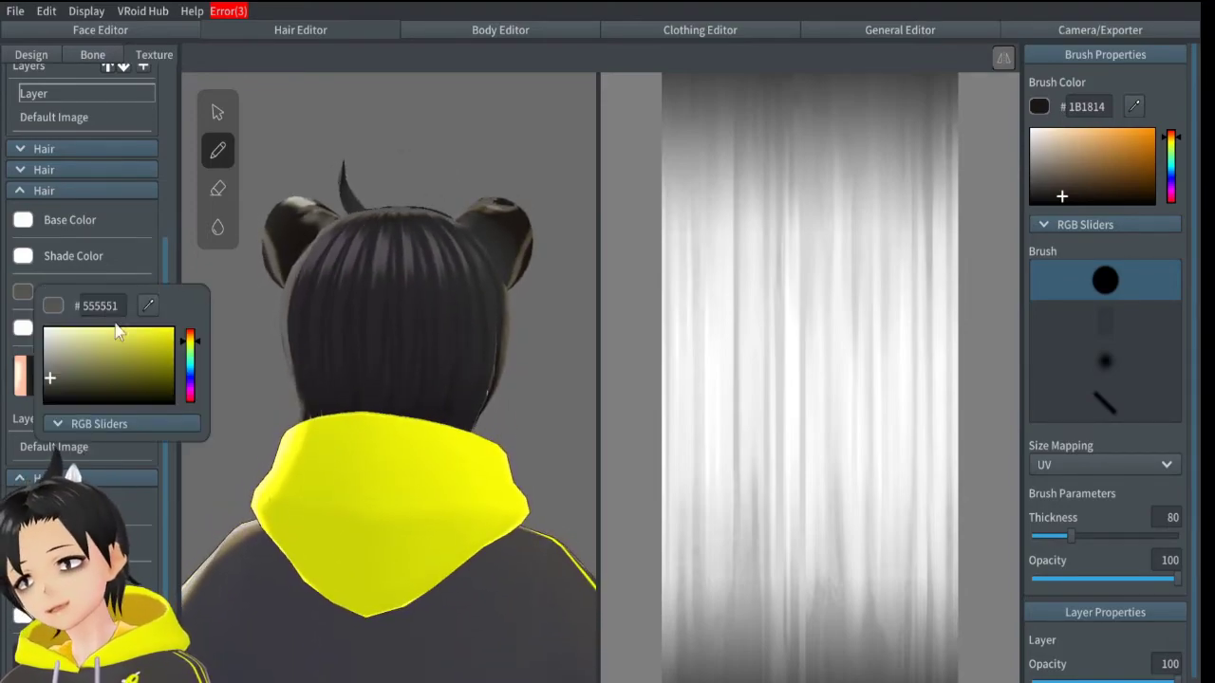
{"action": "left_click", "coordinate": [22, 580]}
{"action": "left_click", "coordinate": [23, 579]}
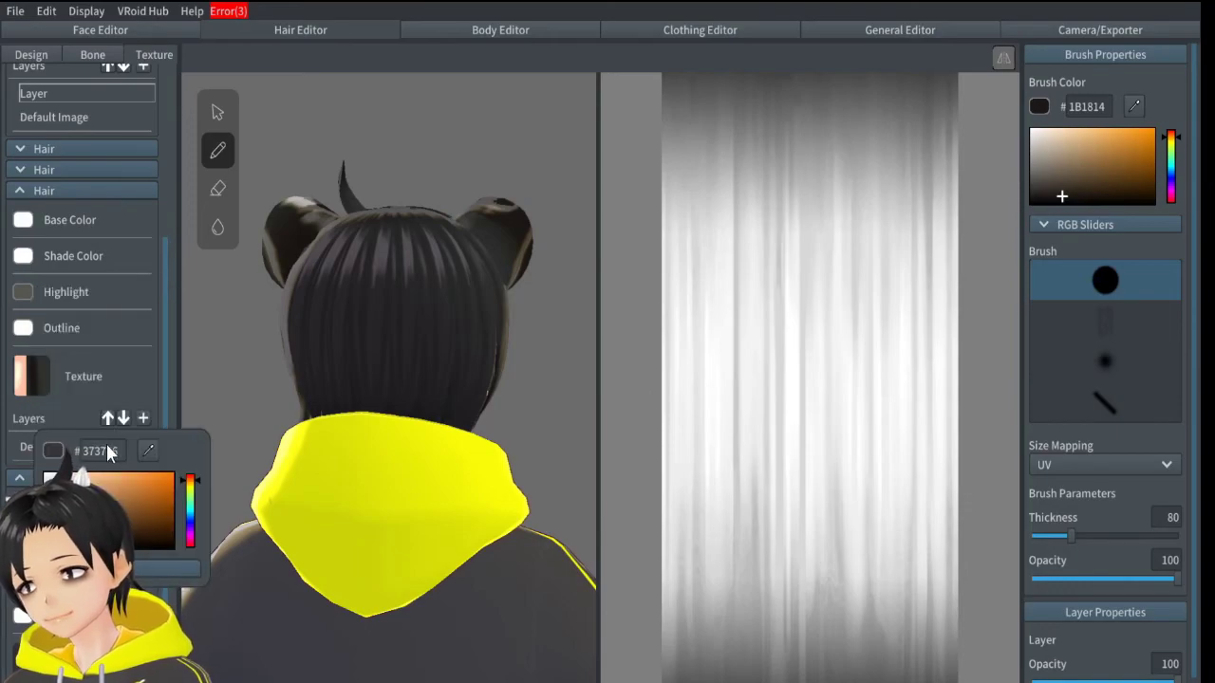
{"action": "type", "text": "555551"}
{"action": "left_click", "coordinate": [319, 288]}
{"action": "right_click_drag", "start_coordinate": [320, 288], "coordinate": [232, 294]}
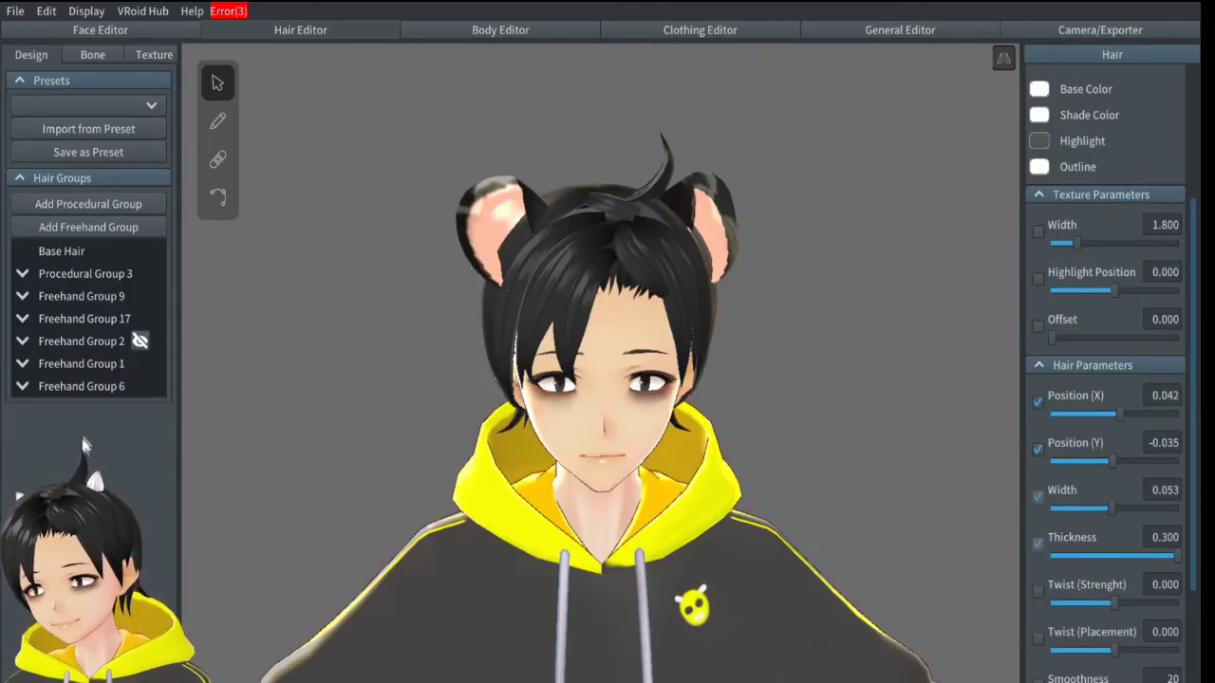
- Examine the X and Y position parameters of the Hair 2 ear in Freehand Group 6
{"action": "left_click", "coordinate": [23, 388]}
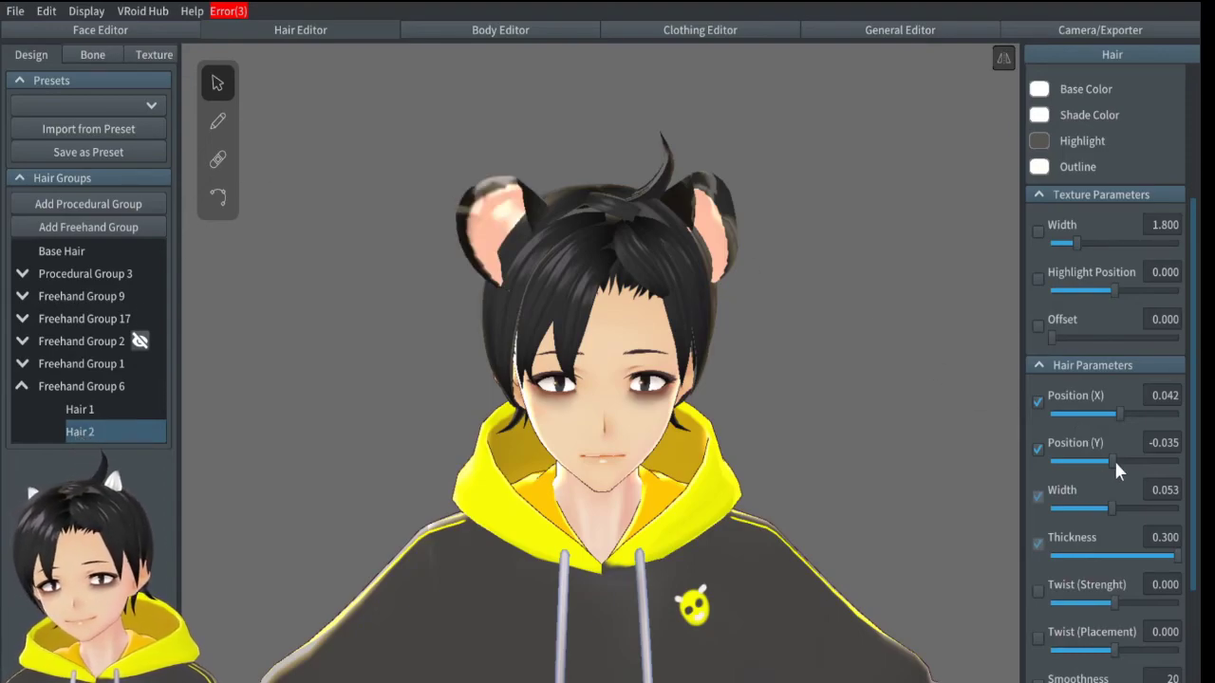
{"action": "left_click_drag", "start_coordinate": [1107, 460], "coordinate": [1111, 465]}
{"action": "left_click_drag", "start_coordinate": [1118, 416], "coordinate": [1109, 418]}
{"action": "right_click_drag", "start_coordinate": [771, 321], "coordinate": [722, 324]}
- Inspect the control points of the Hair 2 ear and of the opposite ear, ending with the hair selection tool
{"action": "left_click", "coordinate": [217, 197]}
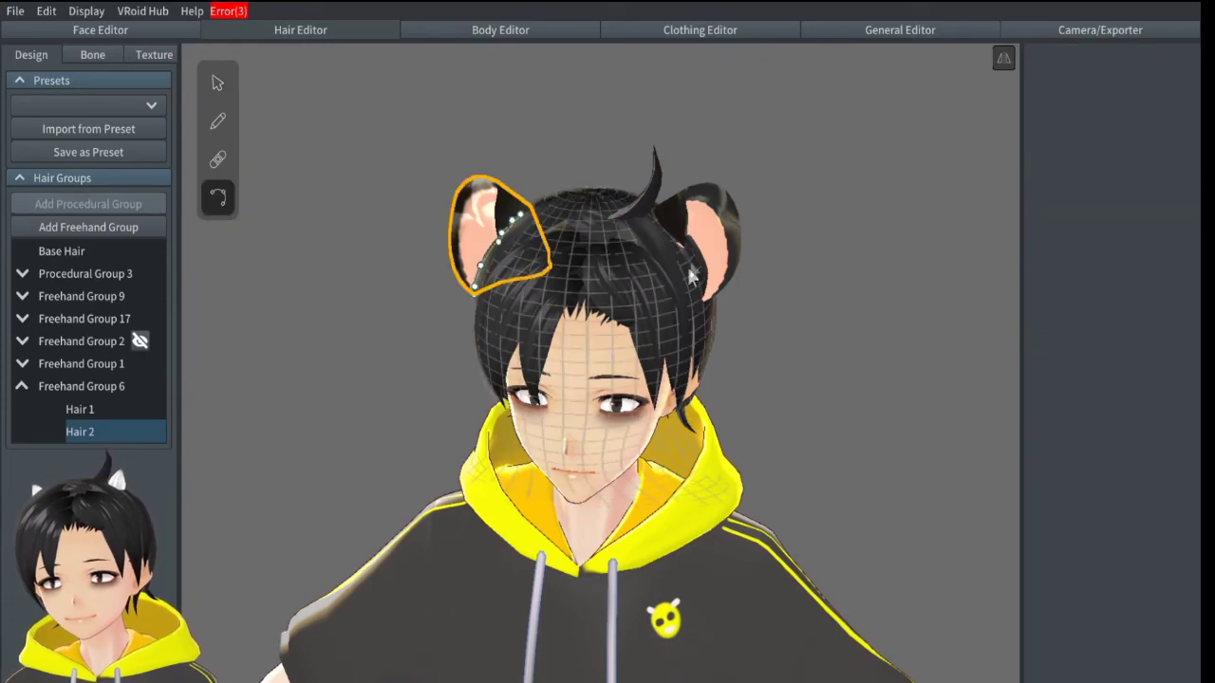
{"action": "left_click", "coordinate": [693, 258]}
{"action": "right_click_drag", "start_coordinate": [692, 258], "coordinate": [629, 273]}
{"action": "left_click", "coordinate": [631, 277]}
{"action": "left_click", "coordinate": [646, 254]}
{"action": "right_click_drag", "start_coordinate": [628, 274], "coordinate": [762, 260]}
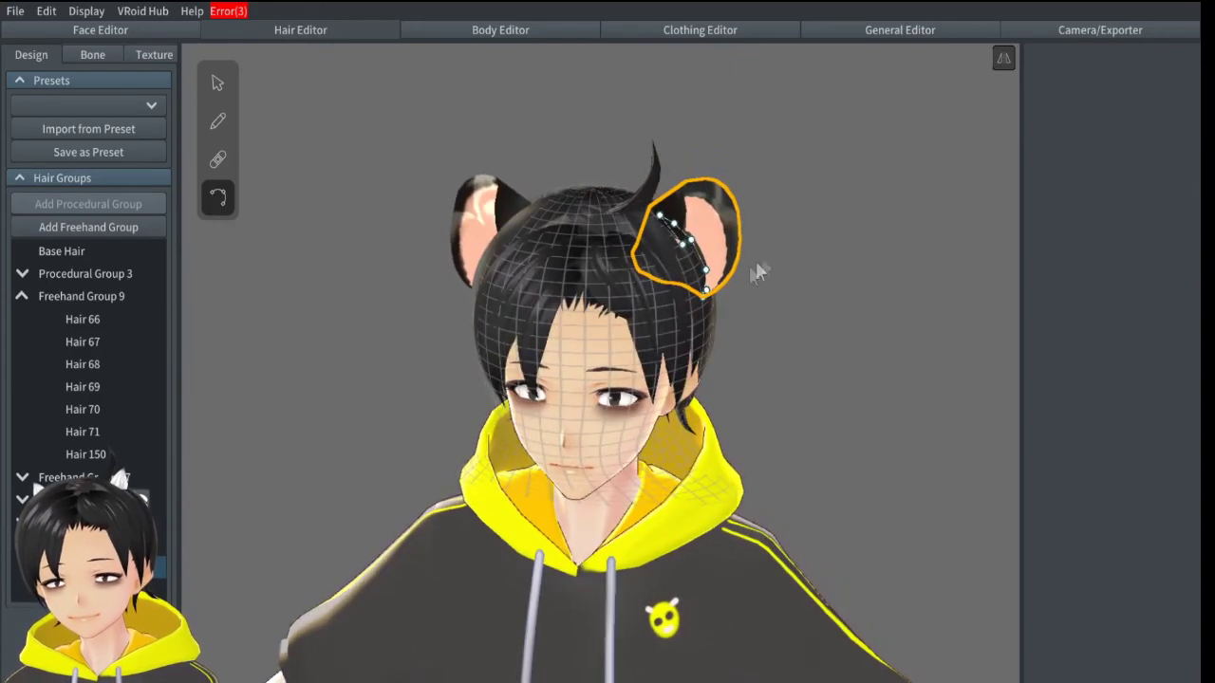
{"action": "left_click", "coordinate": [217, 87]}
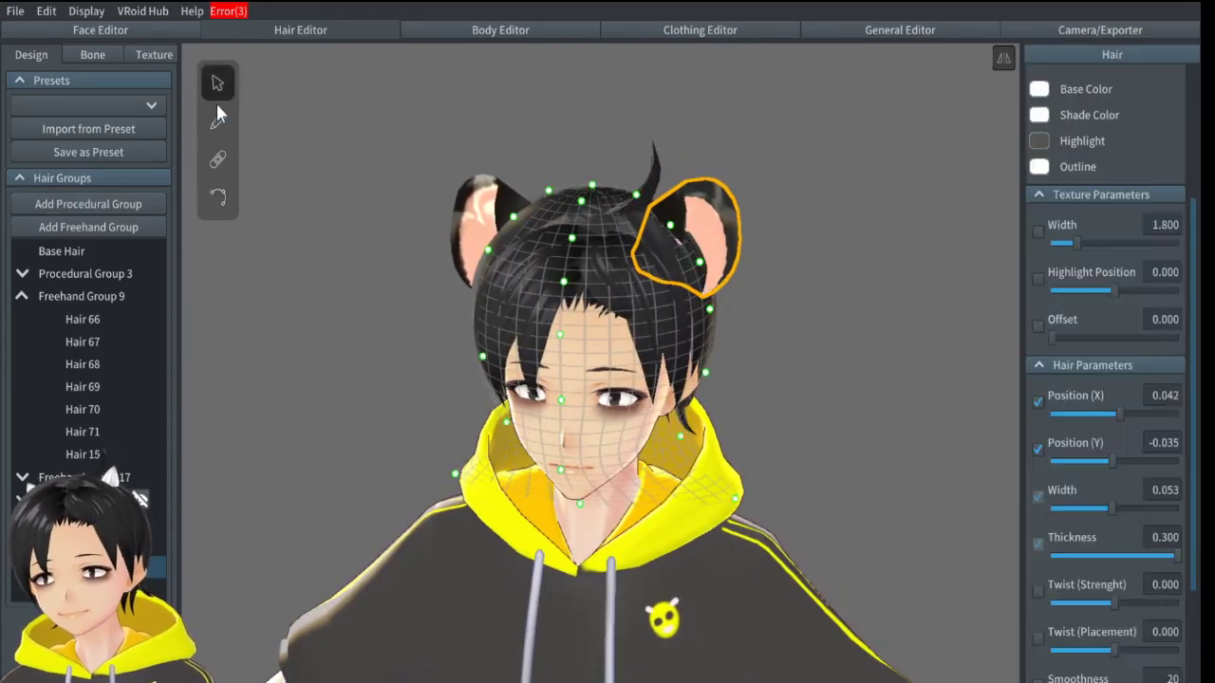
{"action": "right_click_drag", "start_coordinate": [361, 281], "coordinate": [384, 264]}
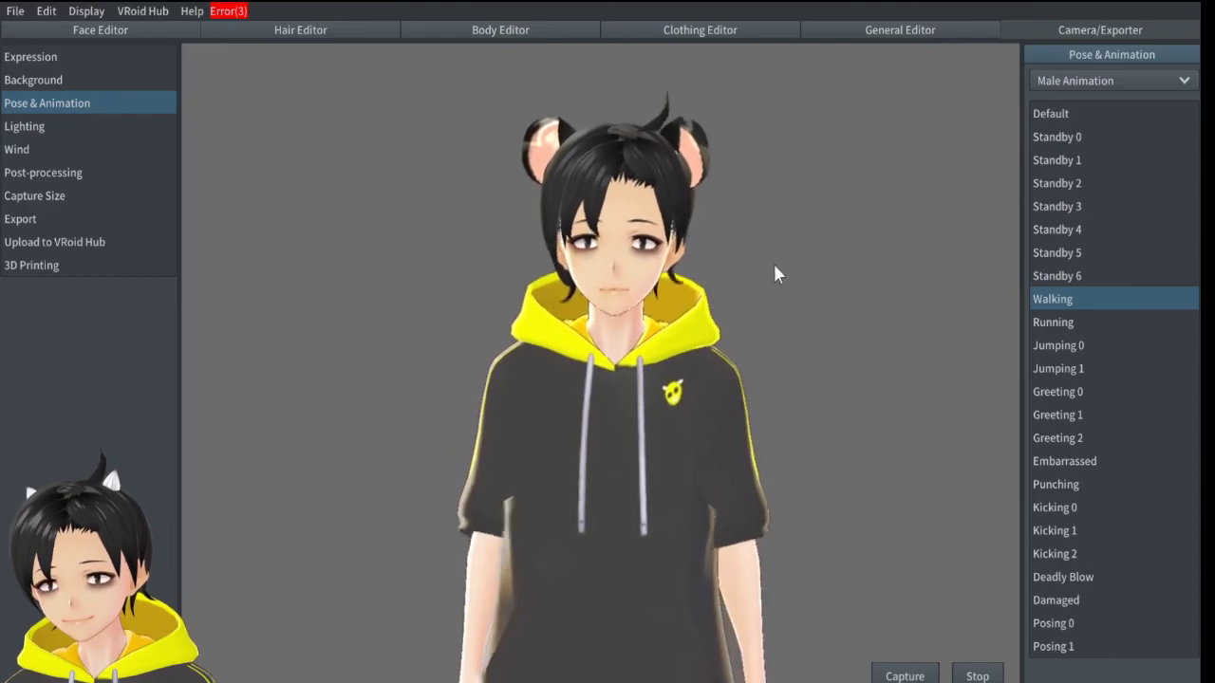
{"action": "left_click", "coordinate": [17, 12]}
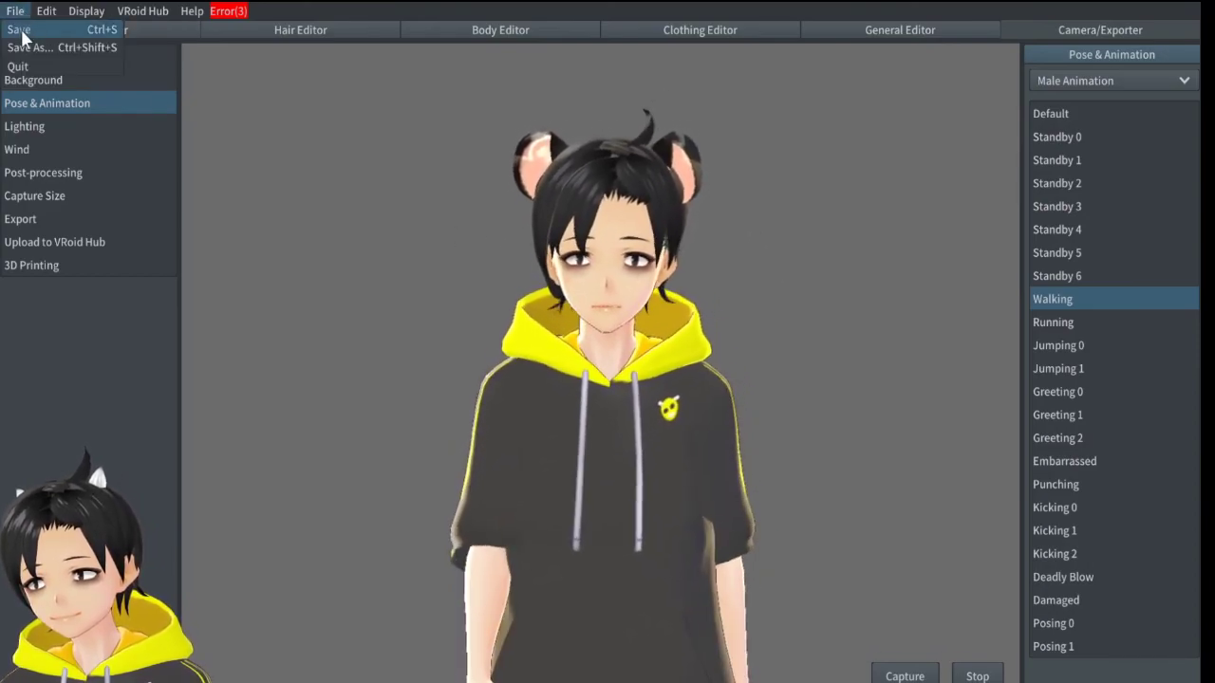
{"action": "left_click", "coordinate": [362, 202]}
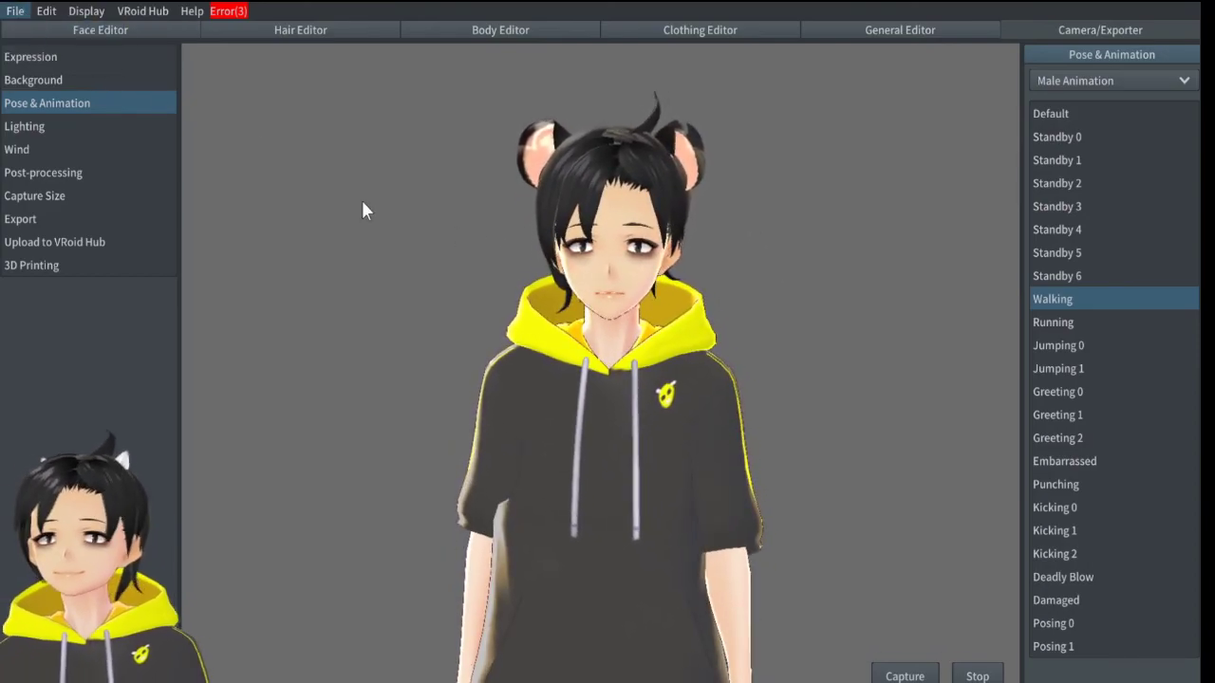